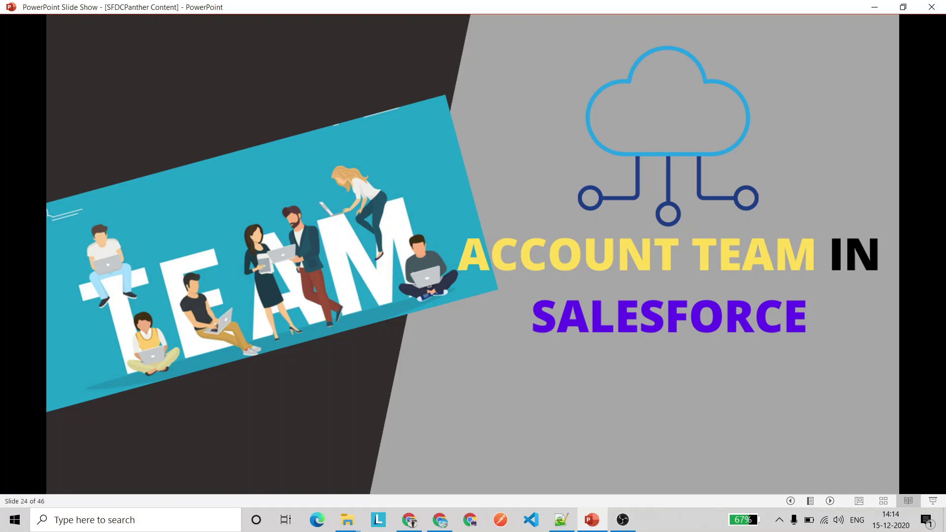
pyautogui.press('Right')
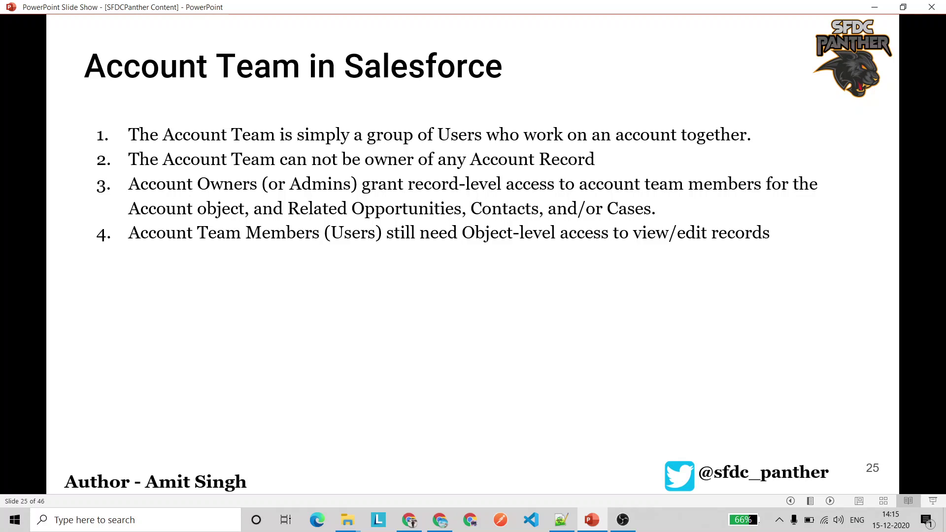
pyautogui.press('Right')
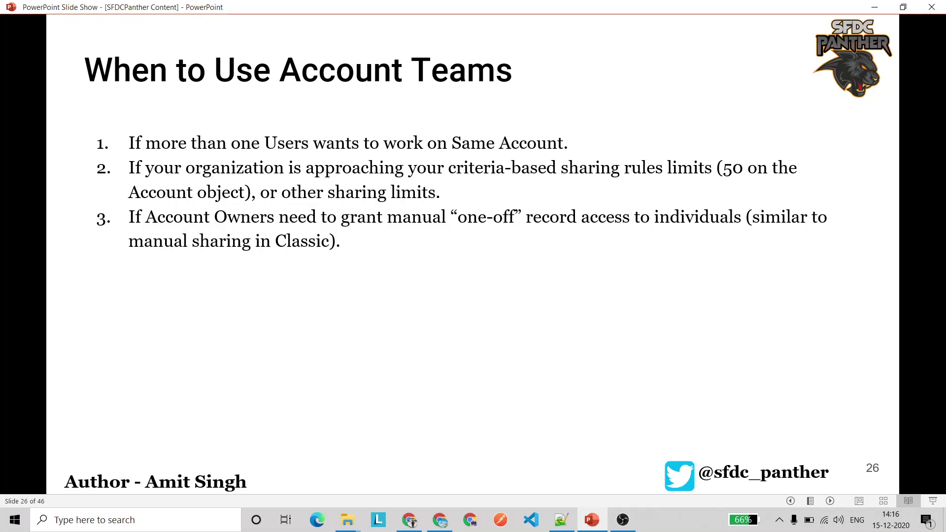
pyautogui.press('Right')
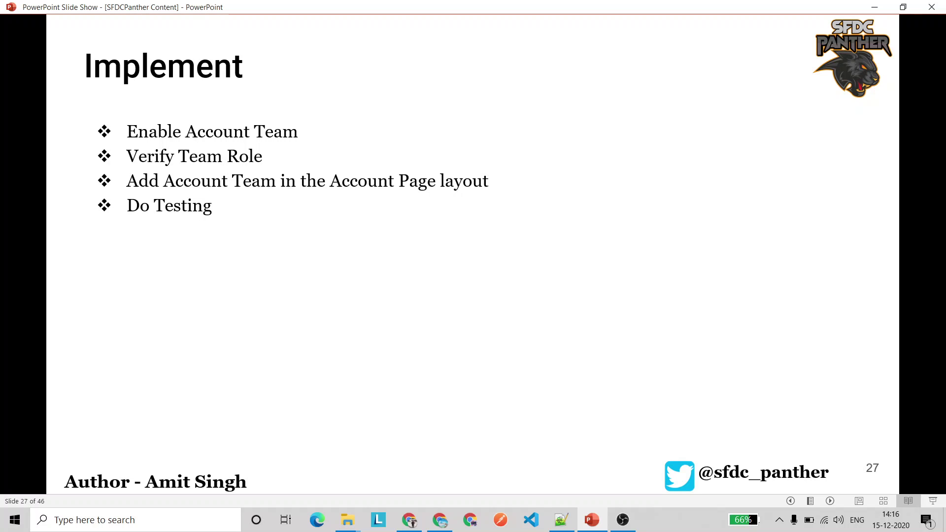
# Switch to the Chrome window that shows the Salesforce Setup home page
pyautogui.click(409, 520)
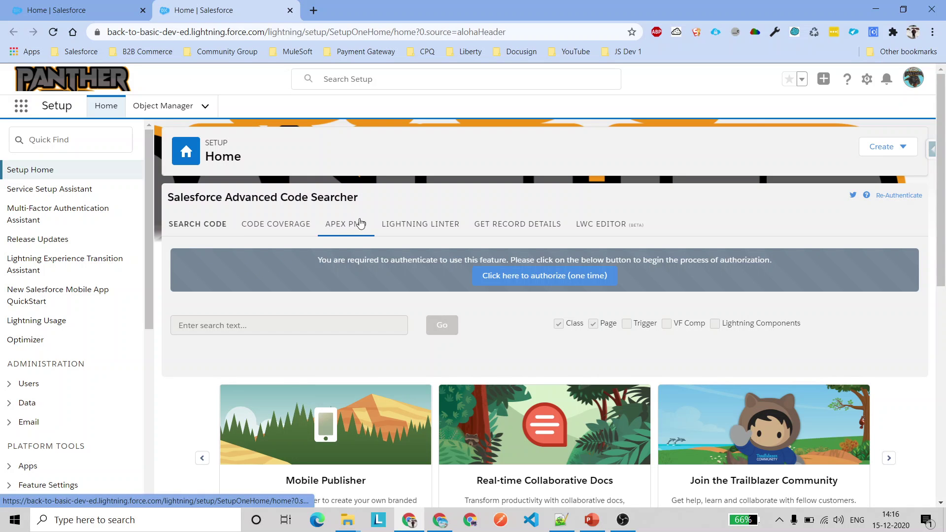
pyautogui.click(440, 520)
pyautogui.click(158, 3)
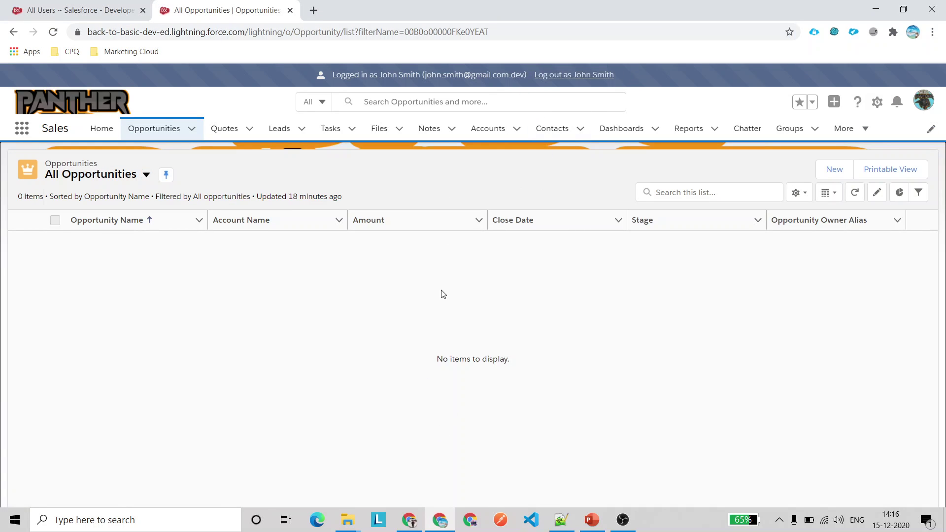
pyautogui.click(409, 520)
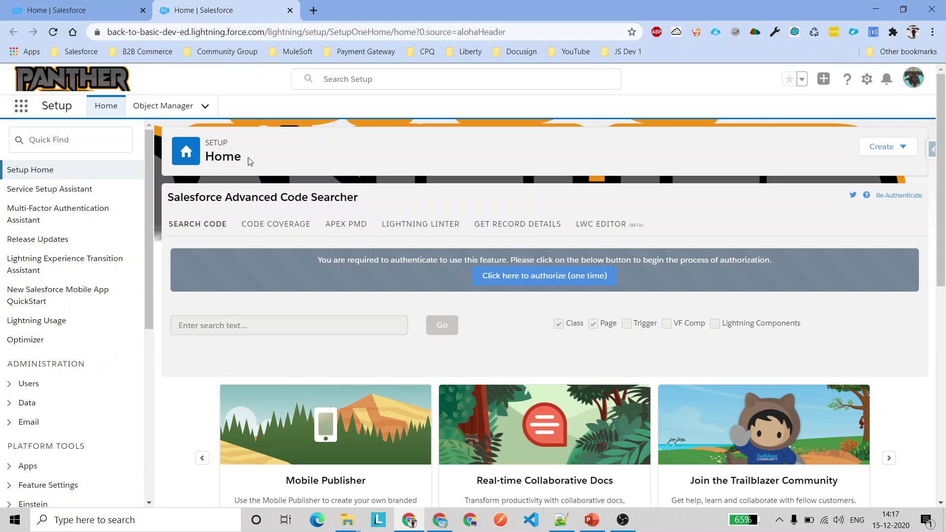
# Search Setup for "Teams" and open the Account Teams settings under Sales
pyautogui.click(90, 143)
pyautogui.write('Tea')
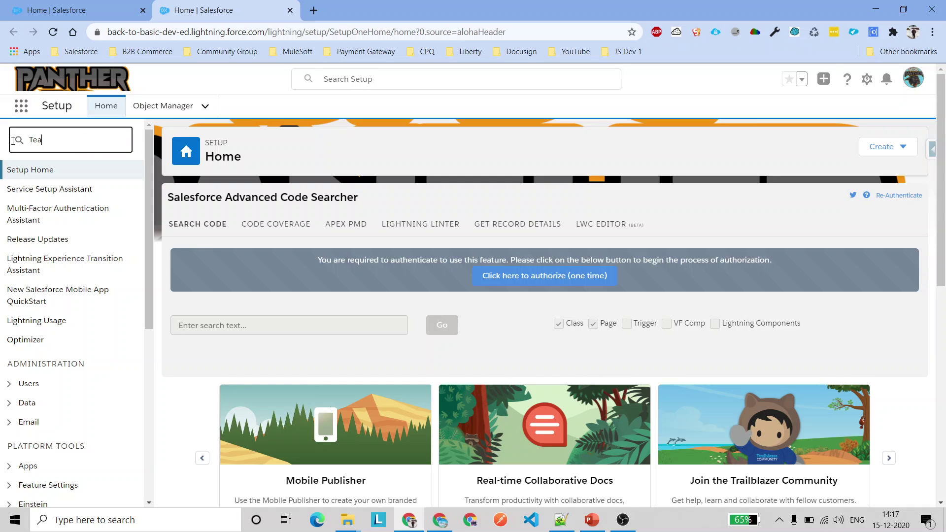
pyautogui.write('mns')
pyautogui.press('BackSpace')
pyautogui.press('BackSpace')
pyautogui.write('s')
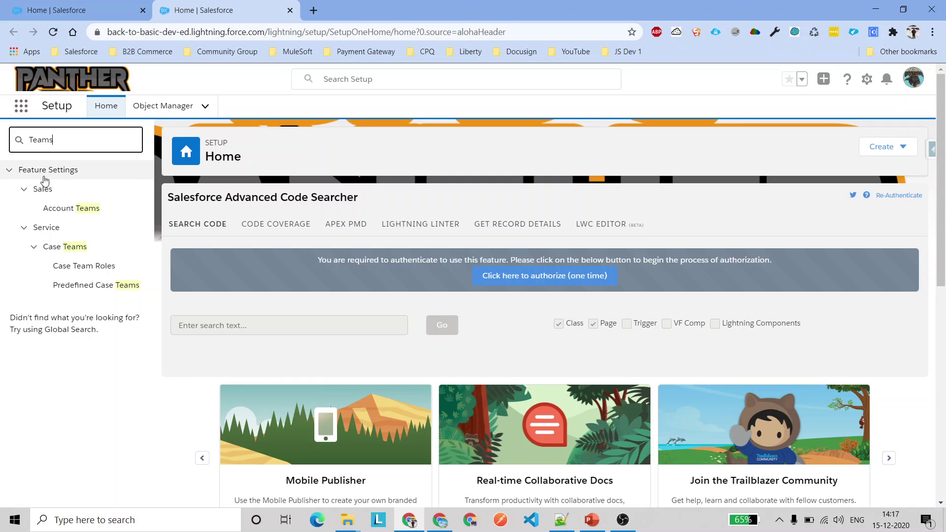
pyautogui.click(66, 214)
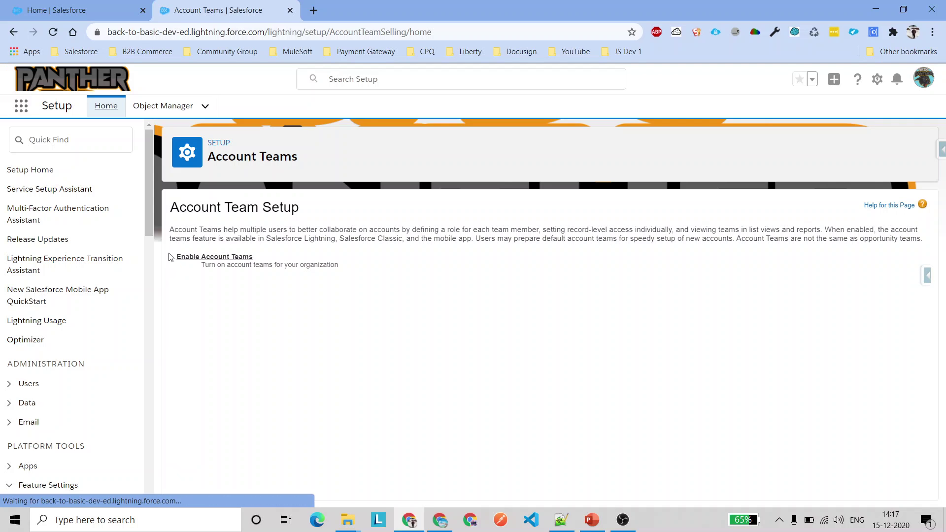
# Enable Account Teams for the organization and save the setting
pyautogui.scroll(5, 267, 295)
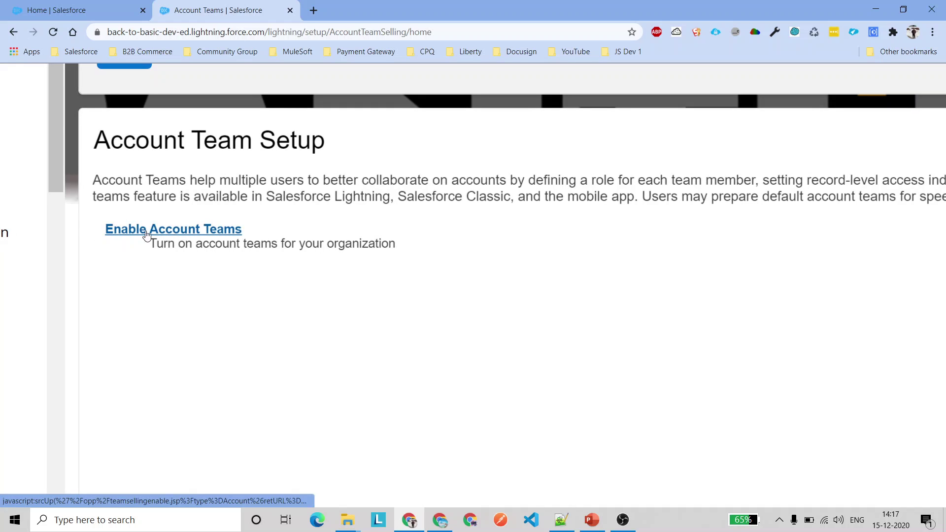
pyautogui.click(177, 234)
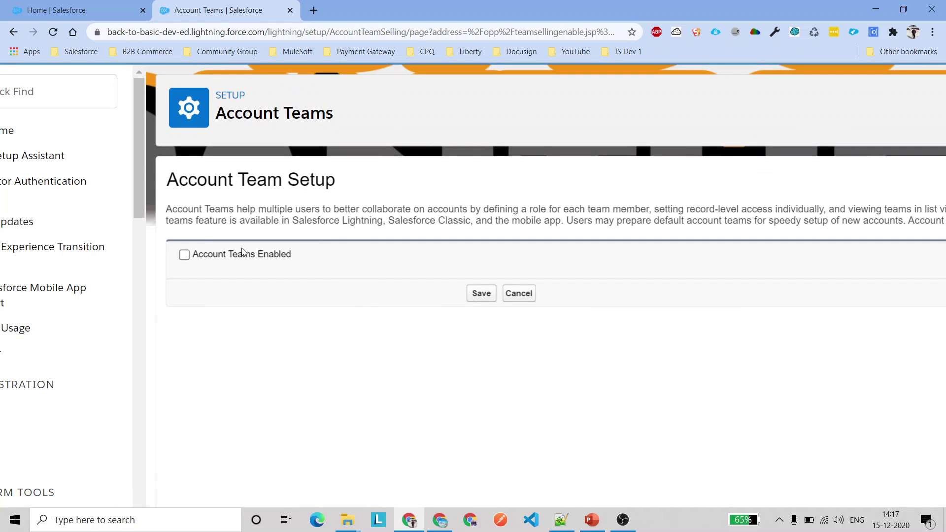
pyautogui.click(184, 255)
pyautogui.click(472, 294)
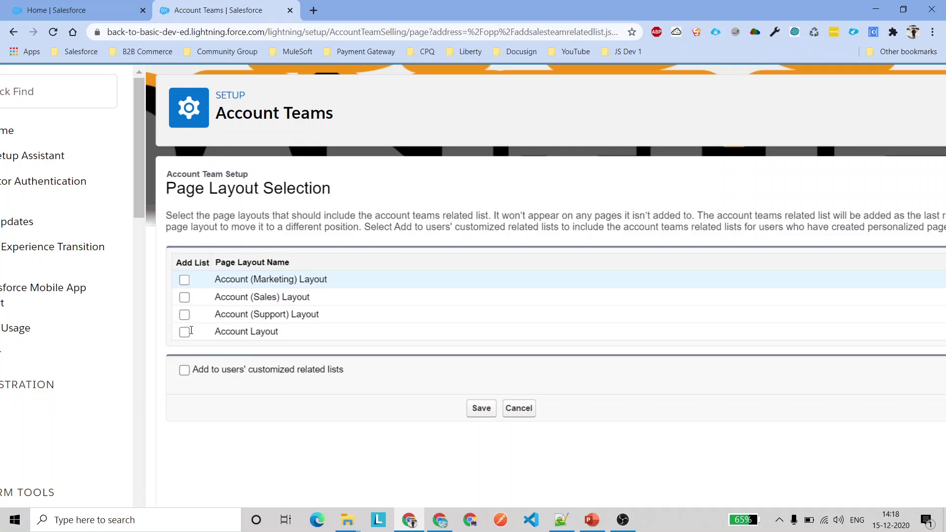
# Add the account teams related list to the Marketing, Sales, Support and standard Account layouts and to users' customized related lists, and save
pyautogui.click(185, 280)
pyautogui.click(184, 297)
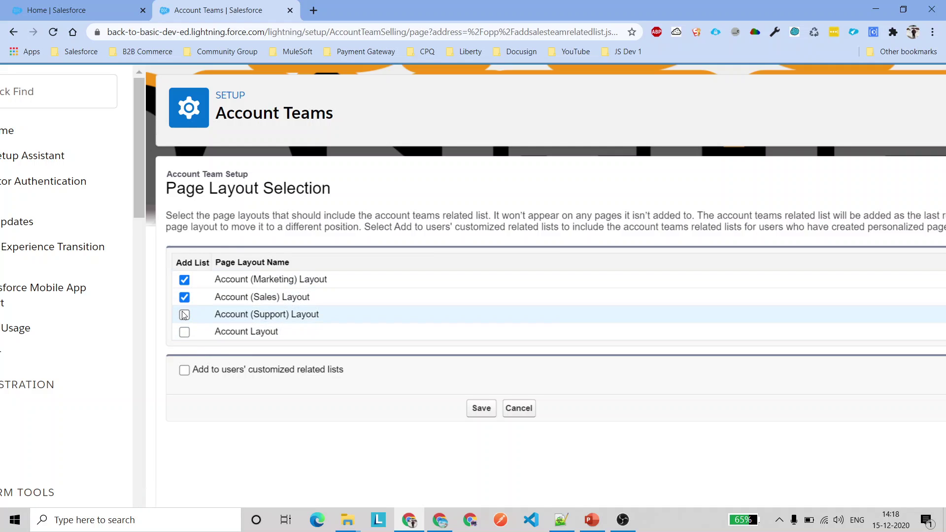
pyautogui.click(184, 314)
pyautogui.click(184, 332)
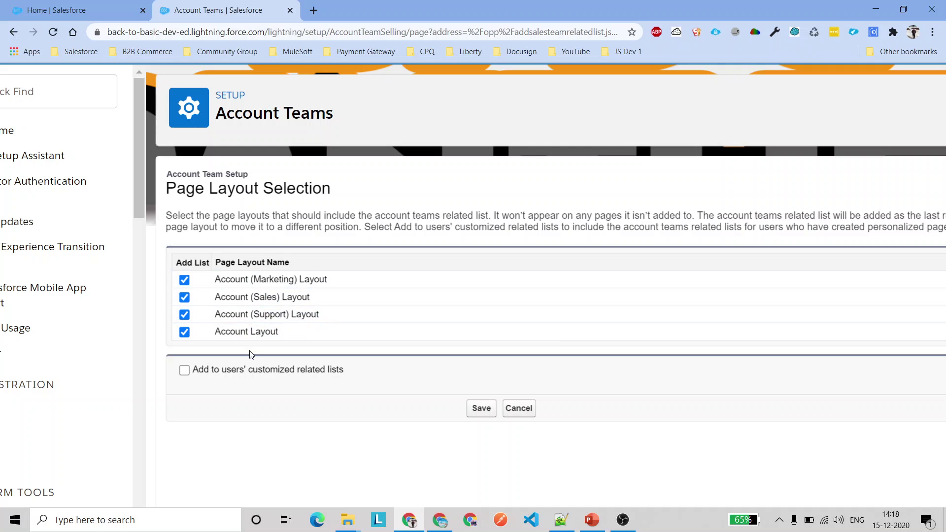
pyautogui.click(184, 370)
pyautogui.moveTo(192, 371); pyautogui.dragTo(340, 370)
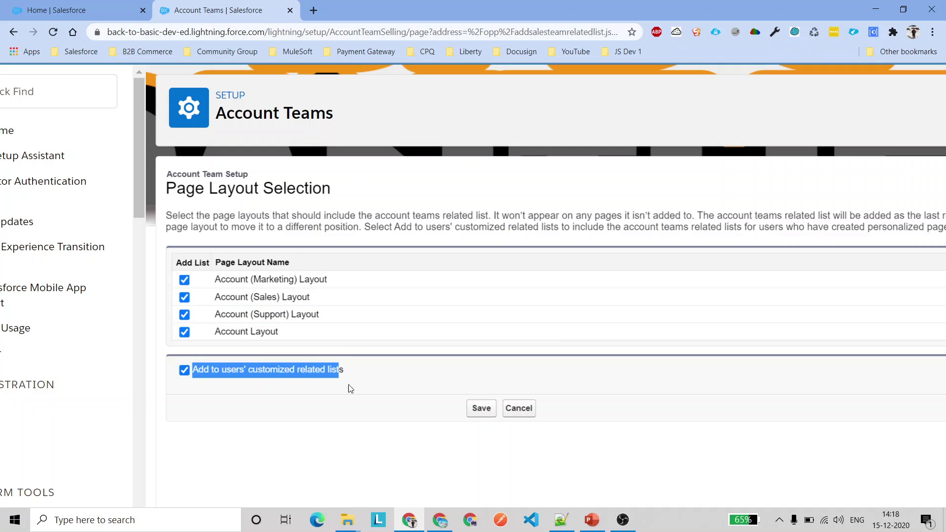
pyautogui.click(482, 408)
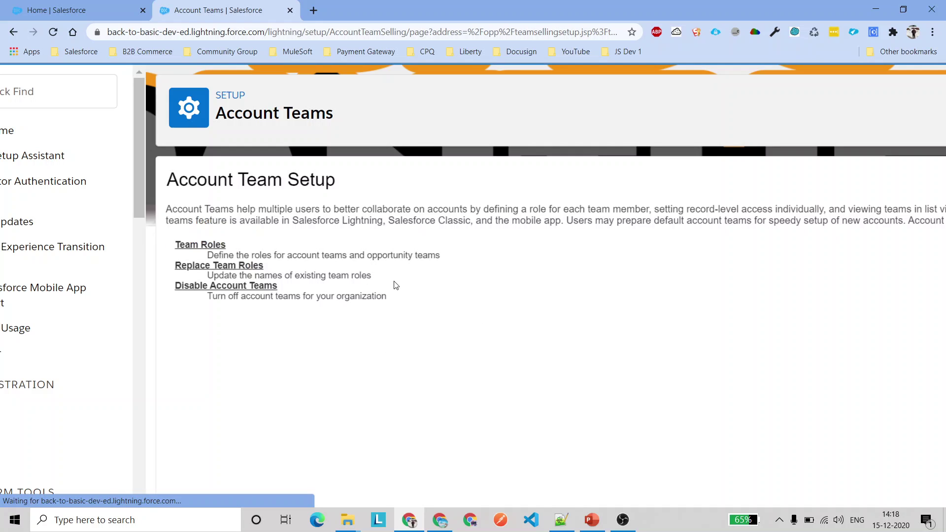
# Review the Account Team Setup options and open Team Roles to check the existing role values
pyautogui.moveTo(171, 245); pyautogui.dragTo(169, 264)
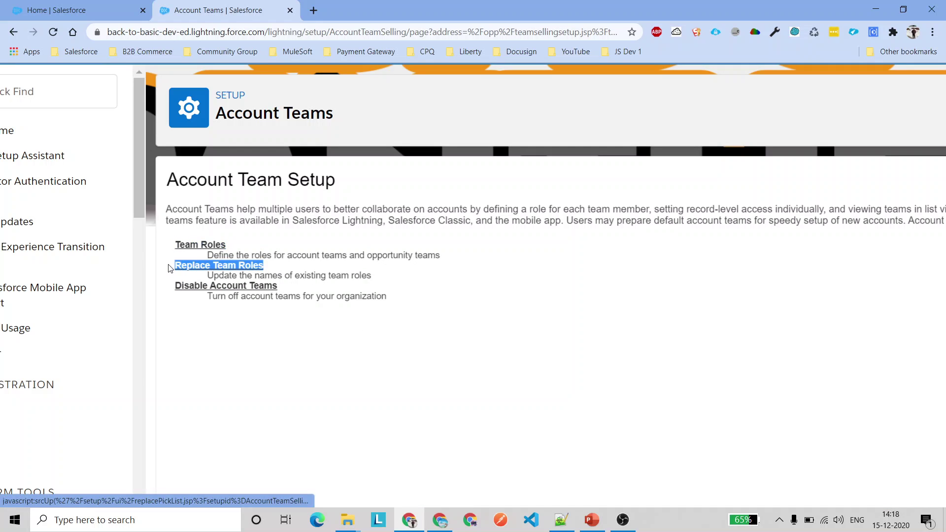
pyautogui.click(250, 293)
pyautogui.moveTo(251, 290); pyautogui.dragTo(175, 289)
pyautogui.click(187, 250)
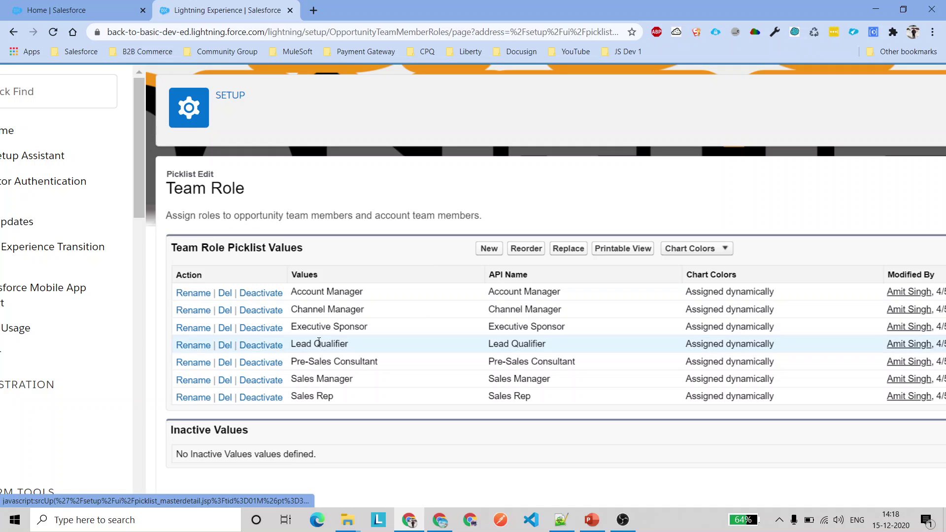
pyautogui.moveTo(349, 344); pyautogui.dragTo(291, 344)
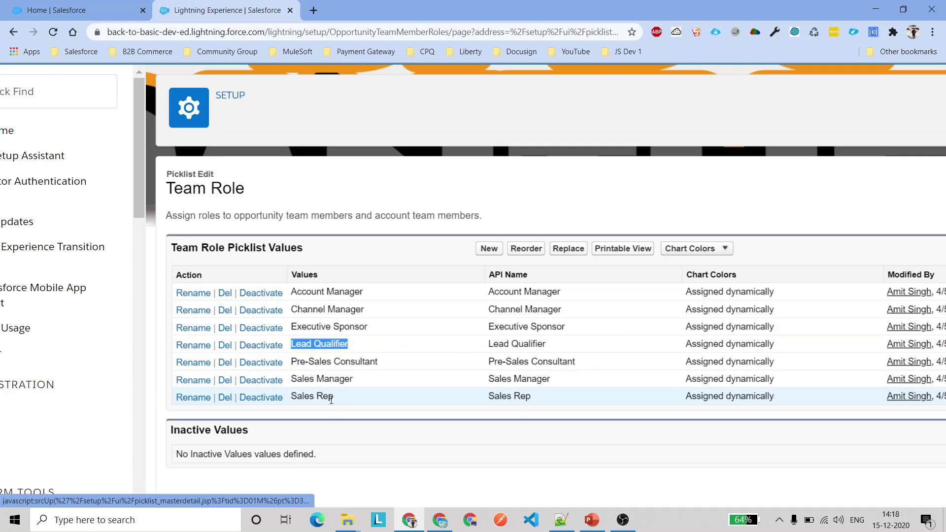
# Add a new team role value named "Support Rep" and save it
pyautogui.click(488, 253)
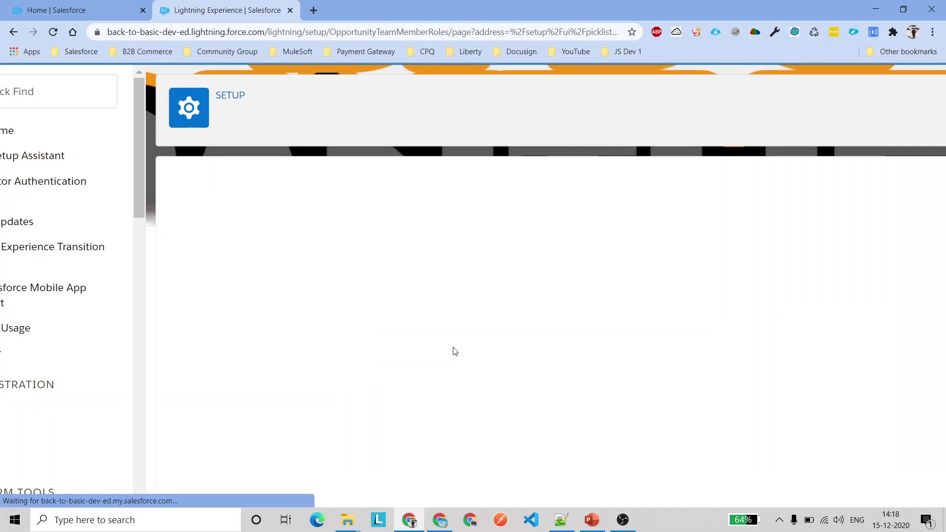
pyautogui.click(265, 339)
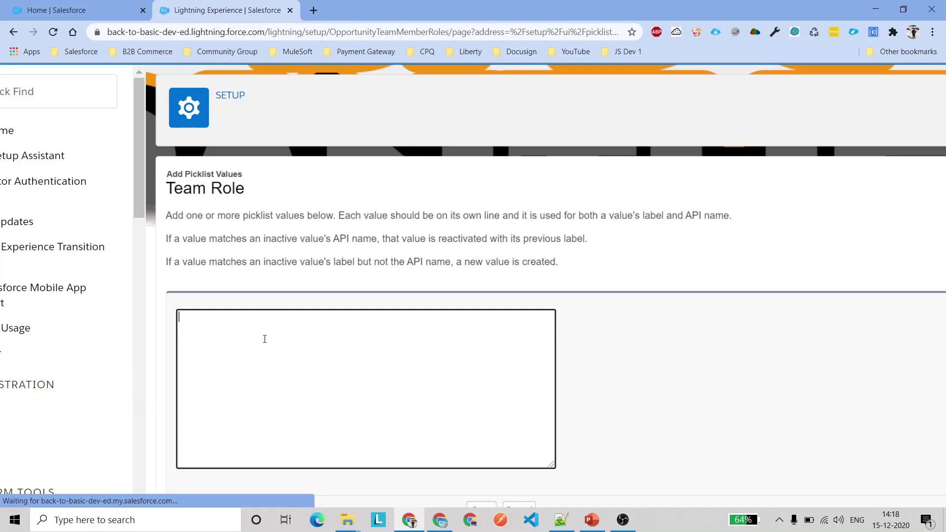
pyautogui.write('Support Rep')
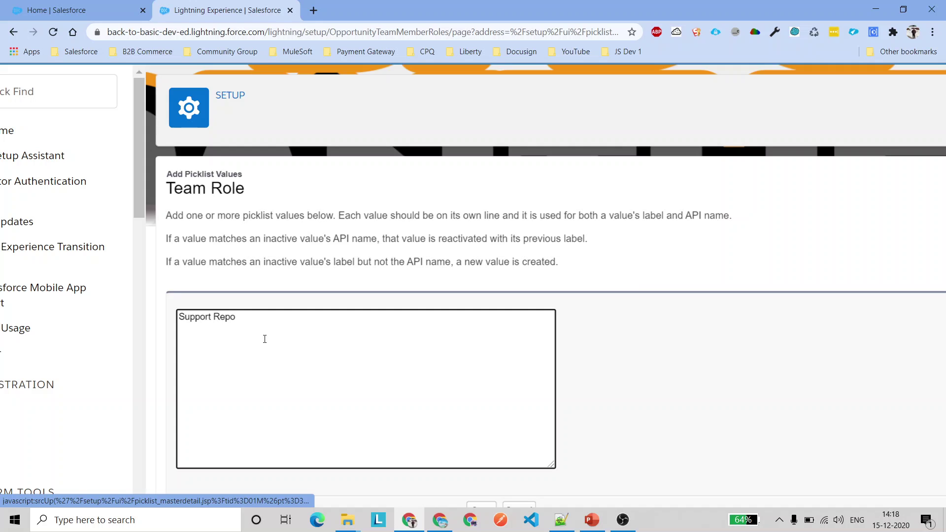
pyautogui.scroll(-1, 609, 332)
pyautogui.click(475, 446)
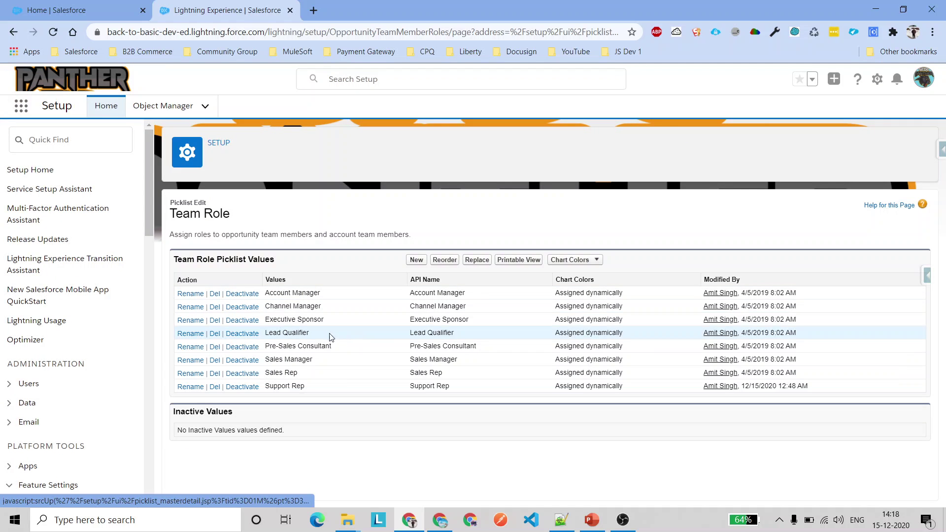
pyautogui.tripleClick(267, 292)
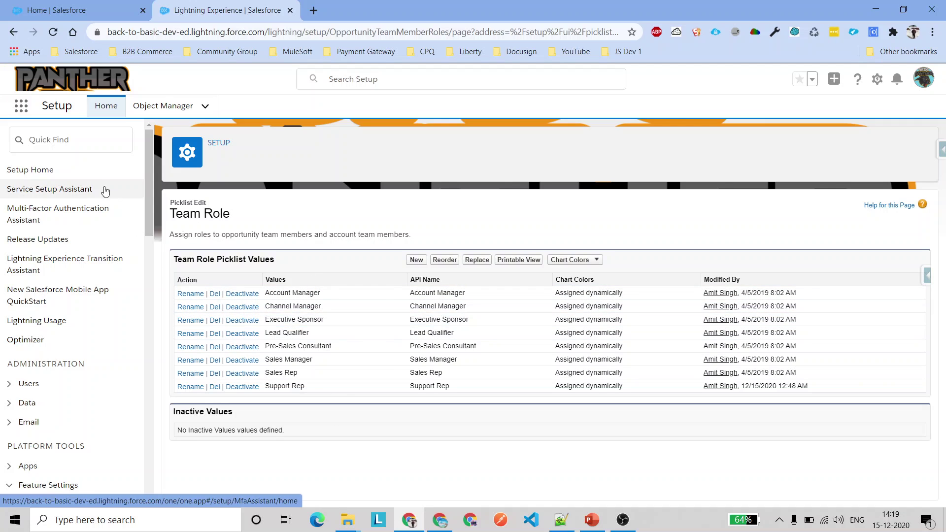
# Open Sharing Settings and check the organization-wide default internal access for Account and Contract
pyautogui.click(87, 139)
pyautogui.write('sharing')
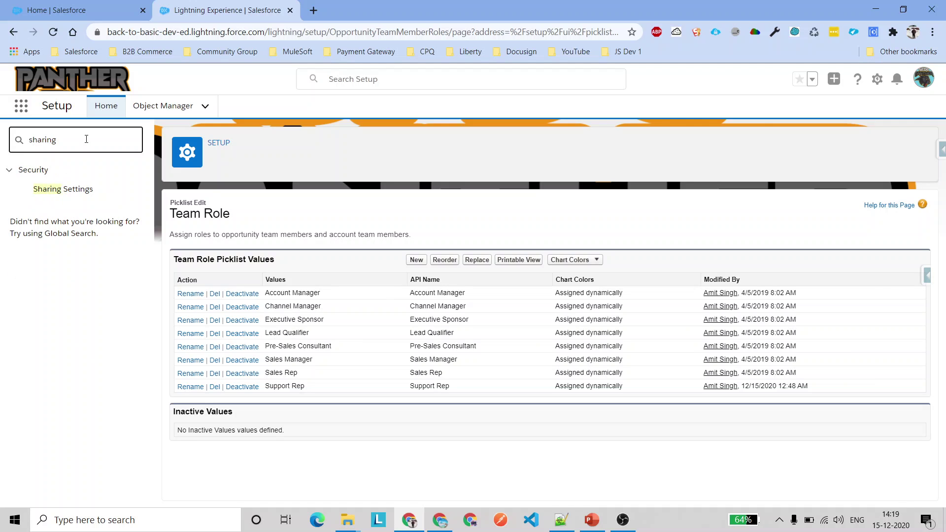
pyautogui.click(55, 189)
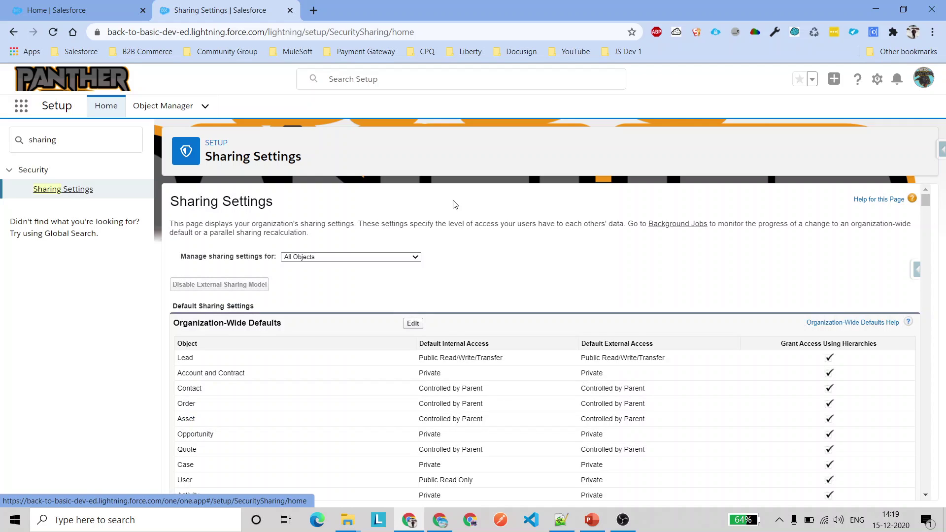
pyautogui.moveTo(258, 373); pyautogui.dragTo(183, 371)
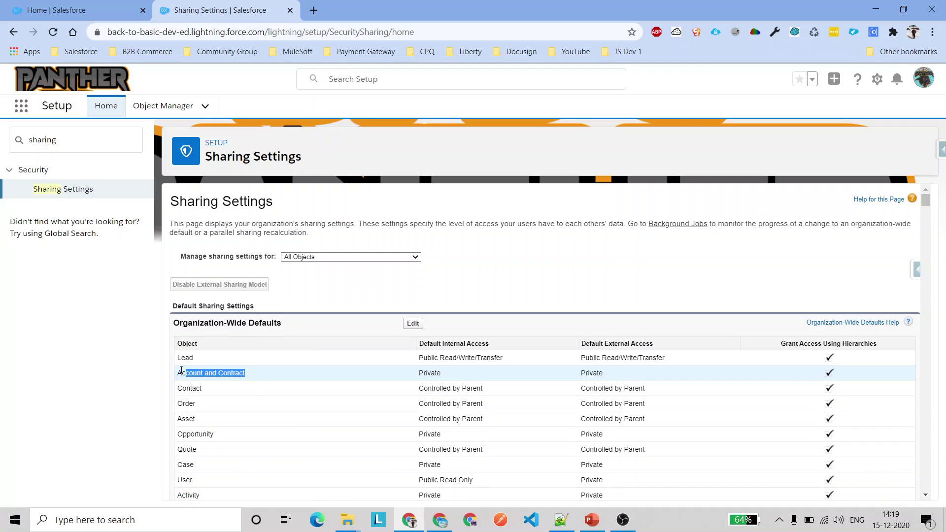
pyautogui.scroll(-3, 216, 381)
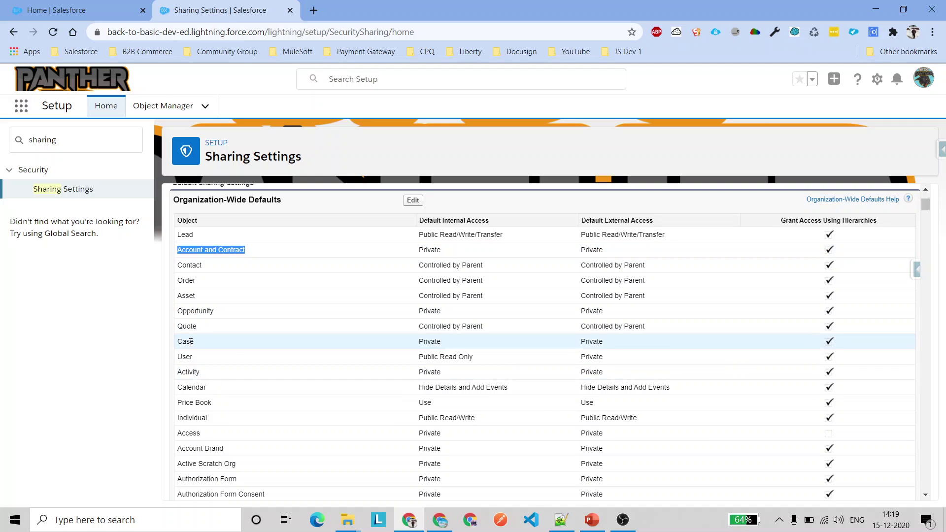
pyautogui.moveTo(420, 249); pyautogui.dragTo(477, 250)
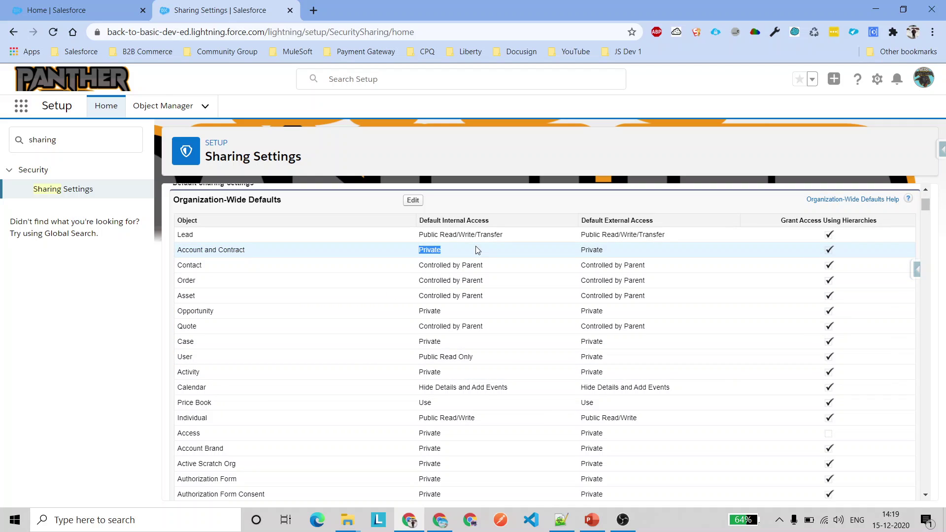
# Examine the default internal access options offered for Account and Contract in the organization-wide defaults editor, and leave without saving
pyautogui.click(413, 200)
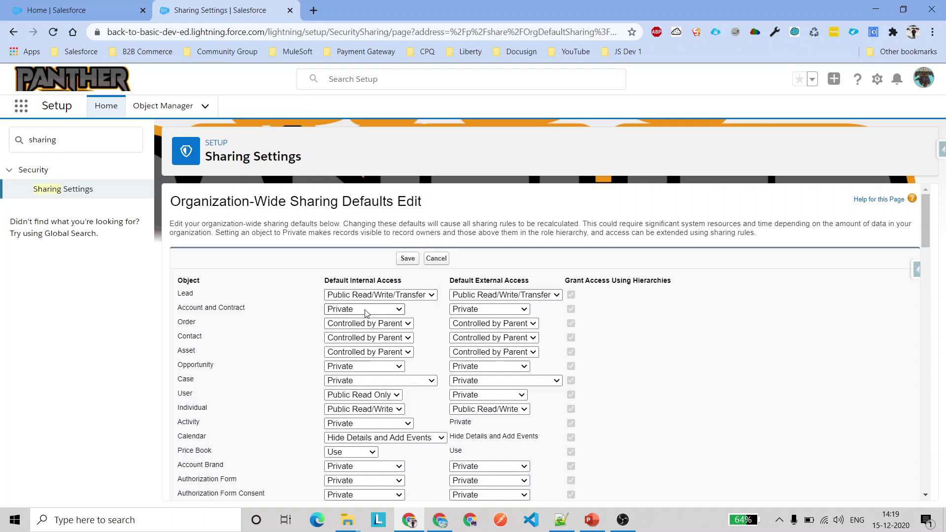
pyautogui.click(364, 310)
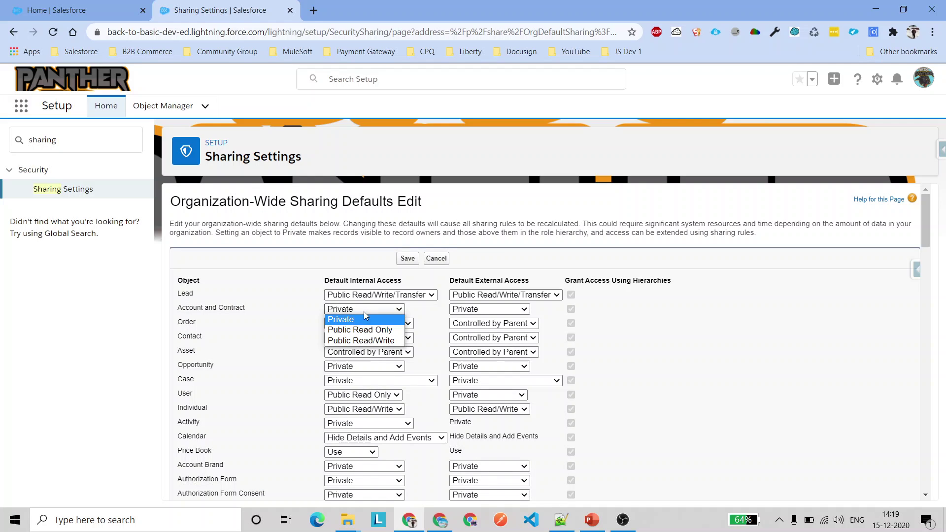
pyautogui.click(425, 321)
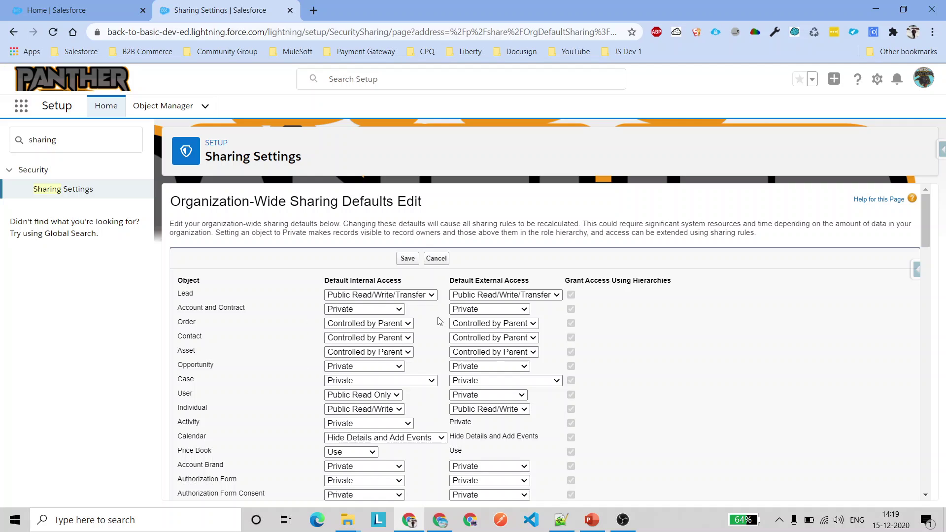
pyautogui.click(436, 258)
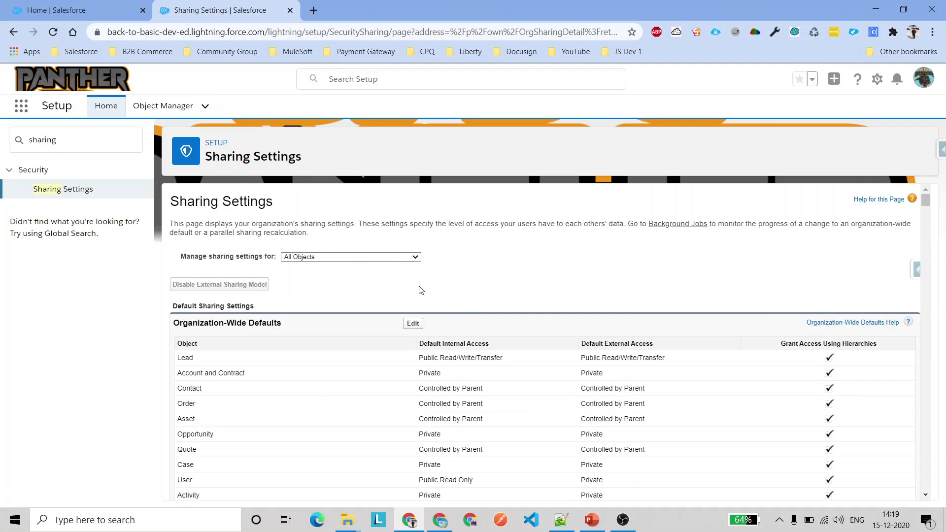
# Switch to the browser window logged in as the test user and refresh the All Opportunities and All Accounts lists to check record visibility
pyautogui.click(445, 521)
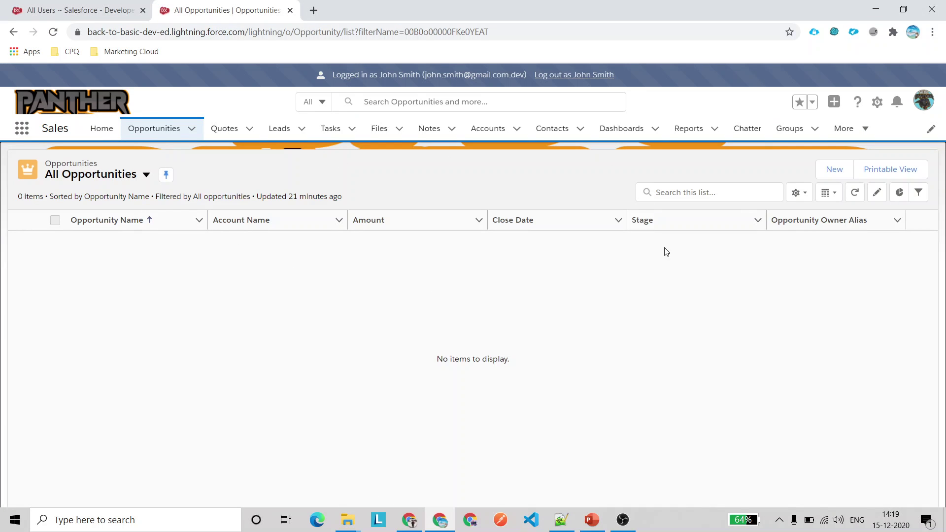
pyautogui.moveTo(545, 75); pyautogui.dragTo(524, 156)
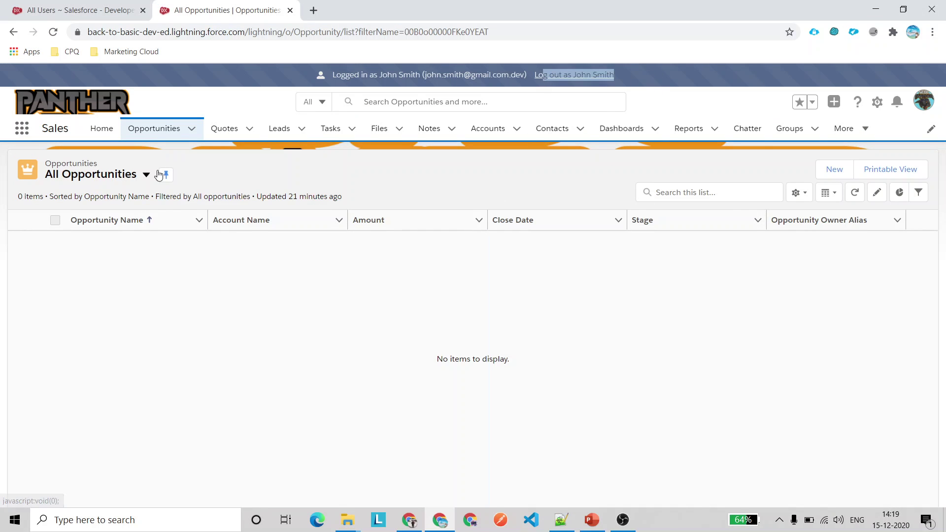
pyautogui.click(855, 192)
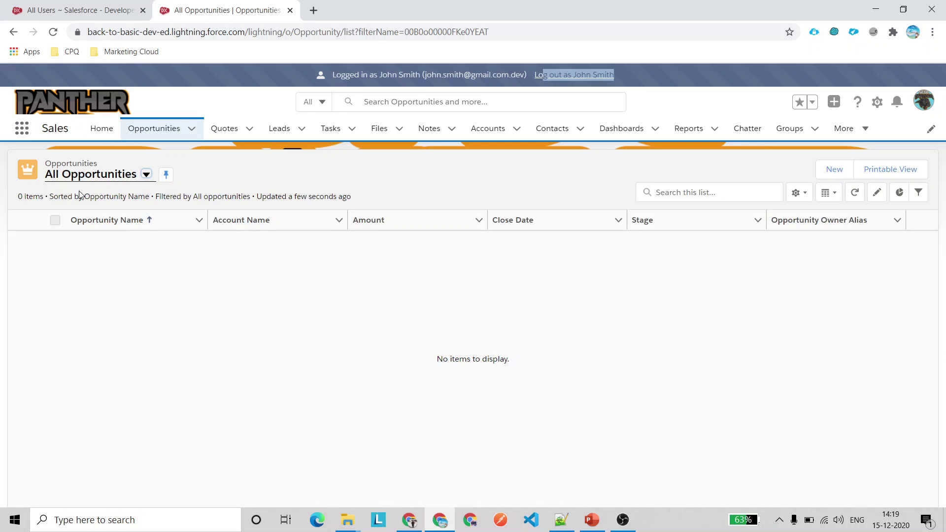
pyautogui.click(499, 134)
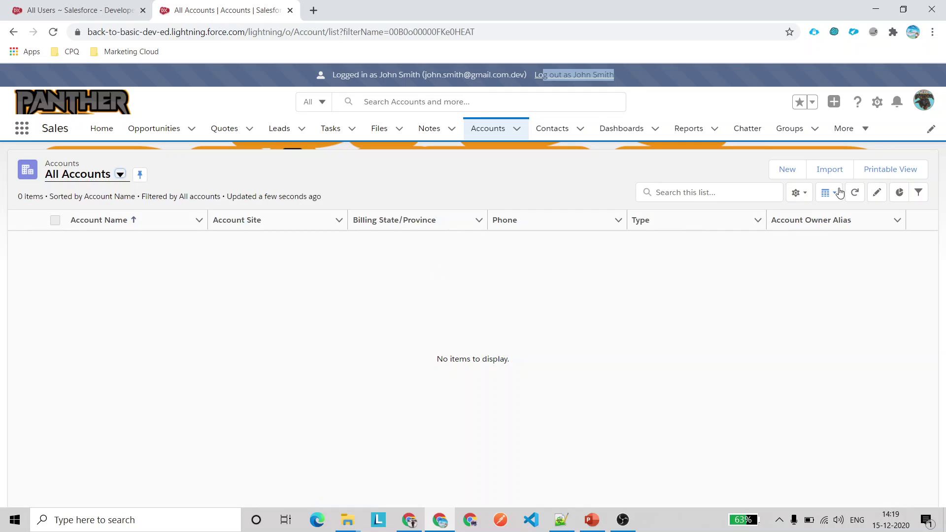
pyautogui.click(855, 192)
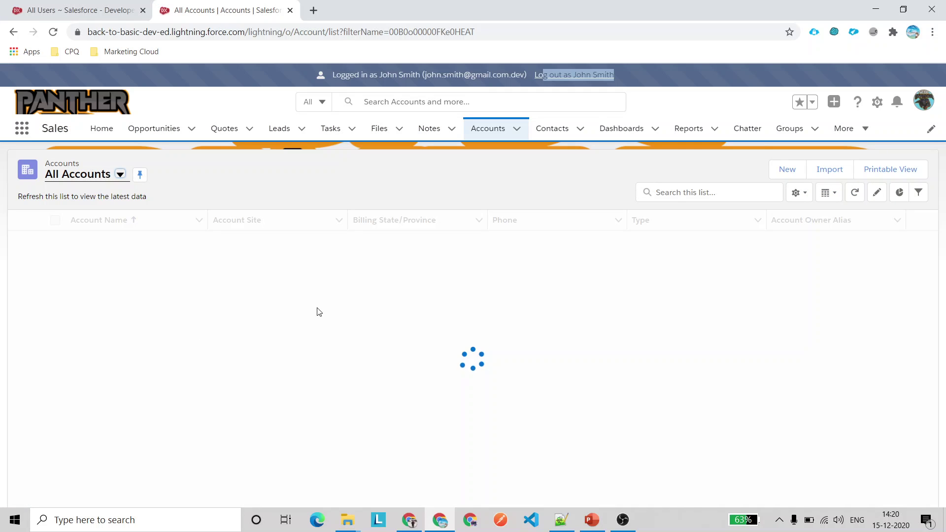
# Return to the administrator's Sharing Settings window, show the settings for Accounts only, and check the sharing rules
pyautogui.click(411, 518)
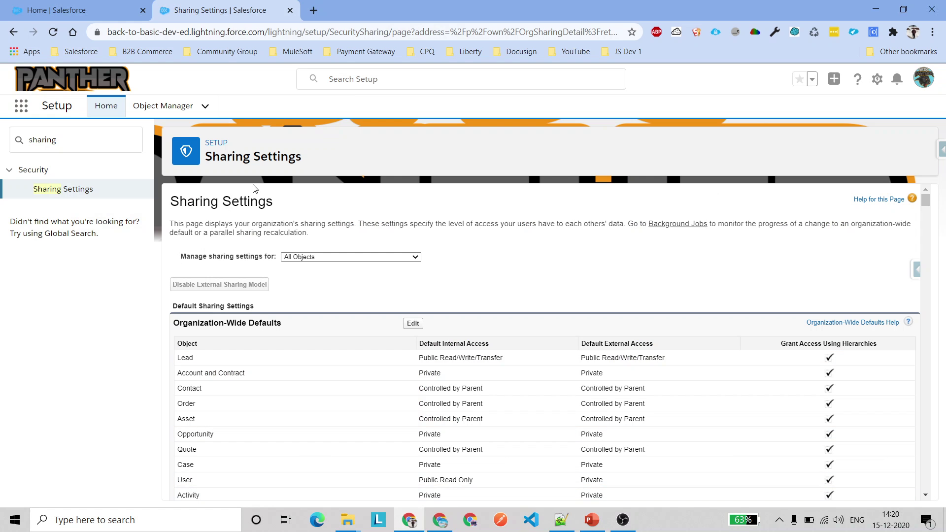
pyautogui.click(328, 257)
pyautogui.click(328, 282)
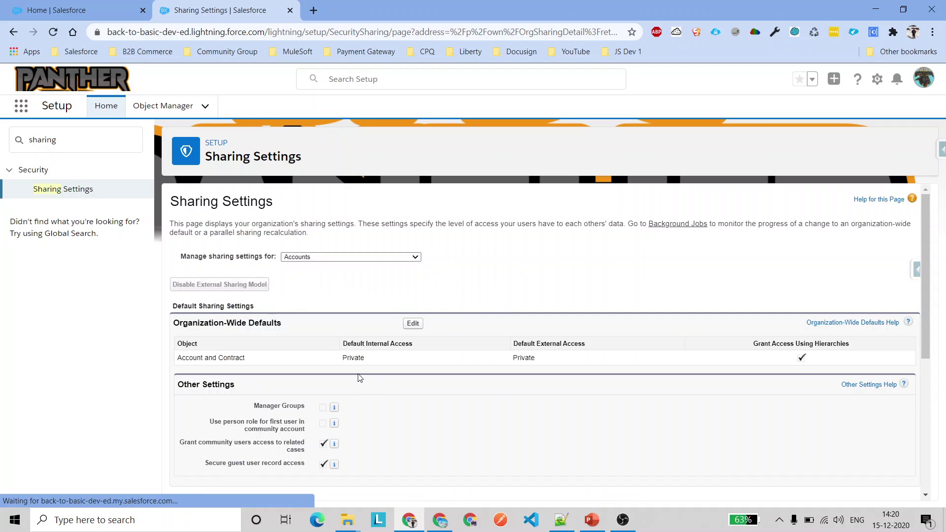
pyautogui.scroll(-3, 473, 364)
pyautogui.moveTo(186, 414); pyautogui.dragTo(291, 417)
pyautogui.scroll(-3, 556, 433)
pyautogui.scroll(6, 557, 433)
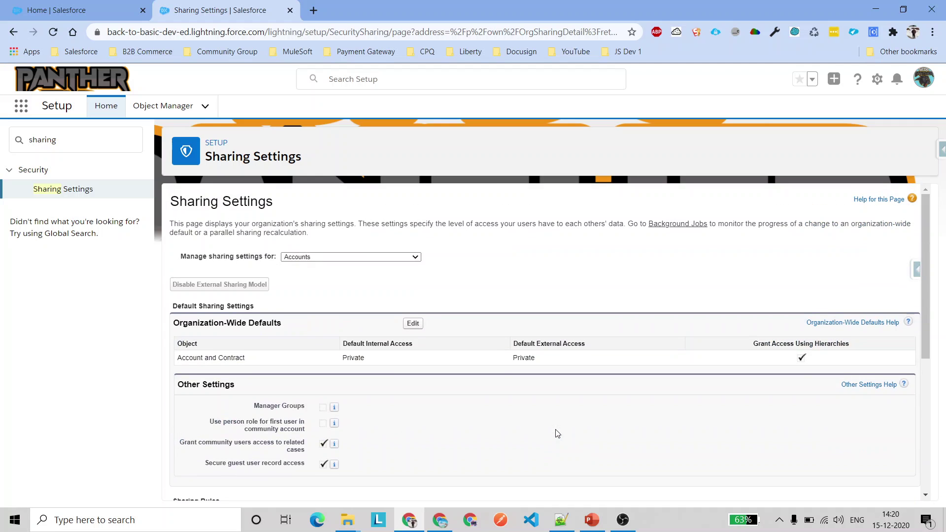
# Show the sharing settings for Opportunities only and check the sharing rules
pyautogui.click(365, 257)
pyautogui.press('Down')
pyautogui.press('Down')
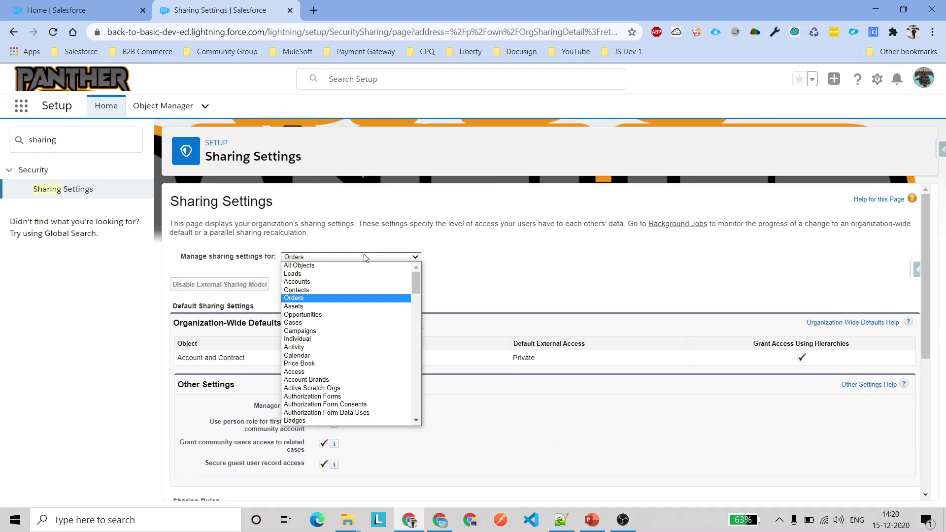
pyautogui.click(328, 314)
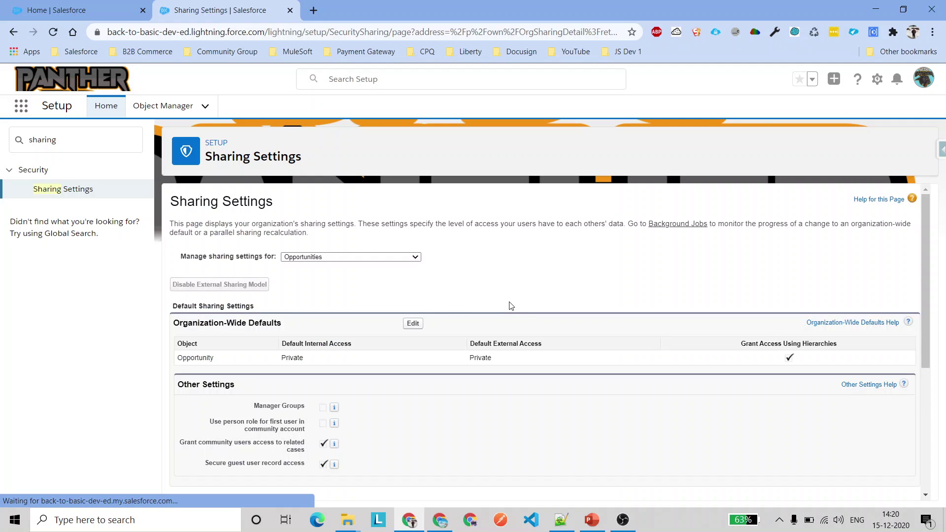
pyautogui.scroll(-4, 428, 345)
pyautogui.moveTo(178, 353); pyautogui.dragTo(351, 353)
pyautogui.scroll(4, 421, 394)
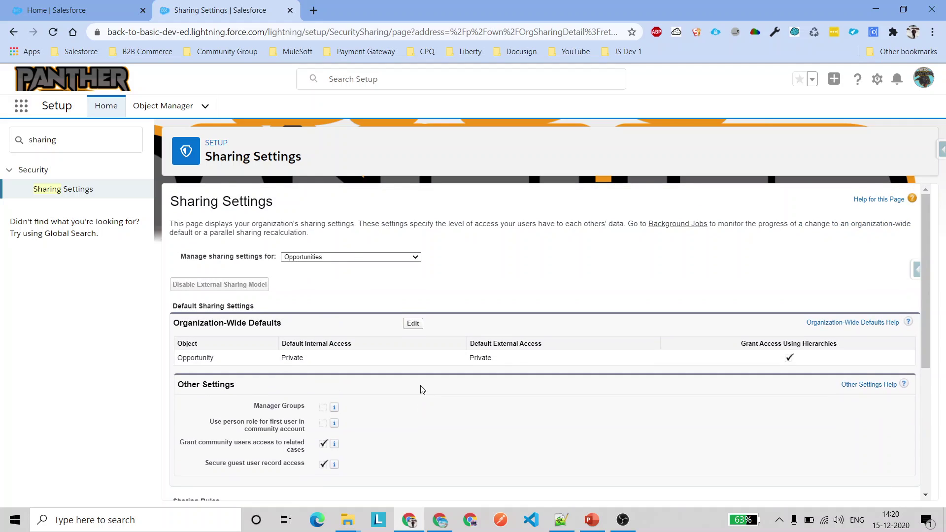
# Open the SFDCPanther account in the Sales app and start adding team members to its Account Team
pyautogui.click(88, 4)
pyautogui.click(434, 112)
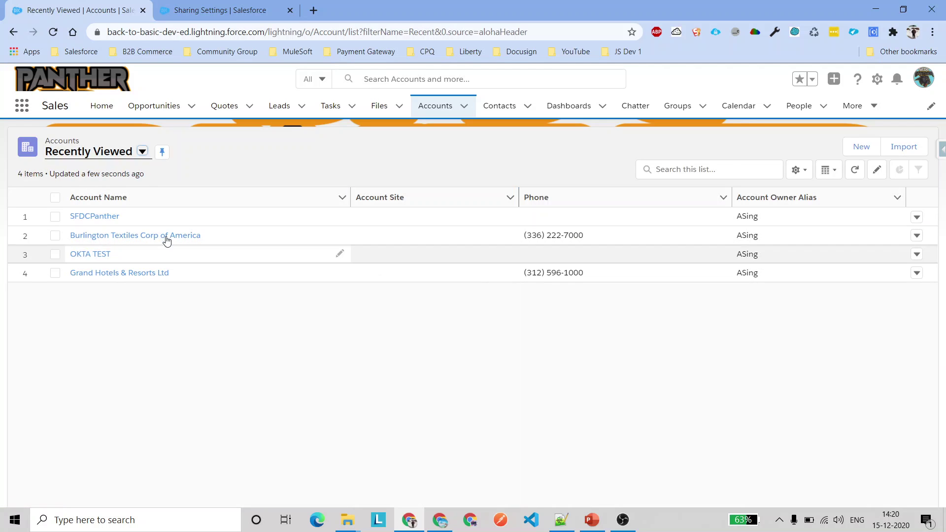
pyautogui.click(95, 217)
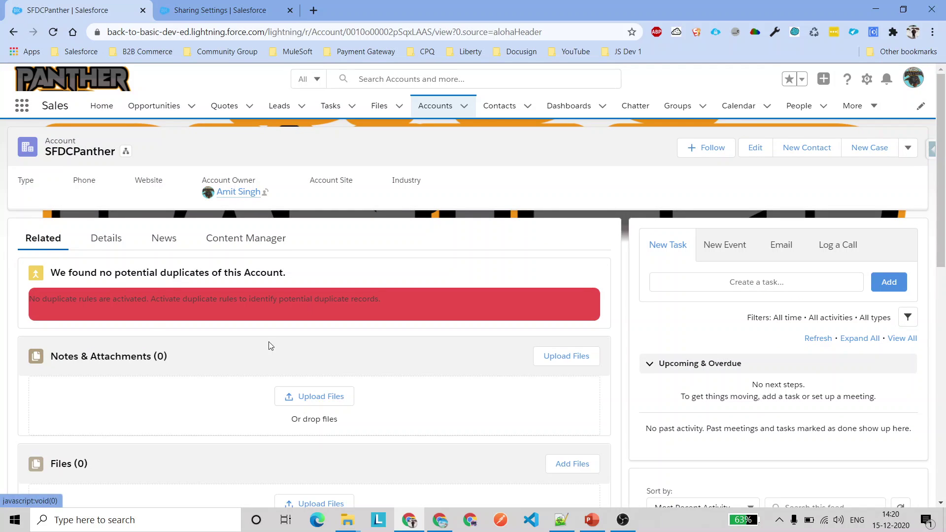
pyautogui.scroll(-10, 270, 346)
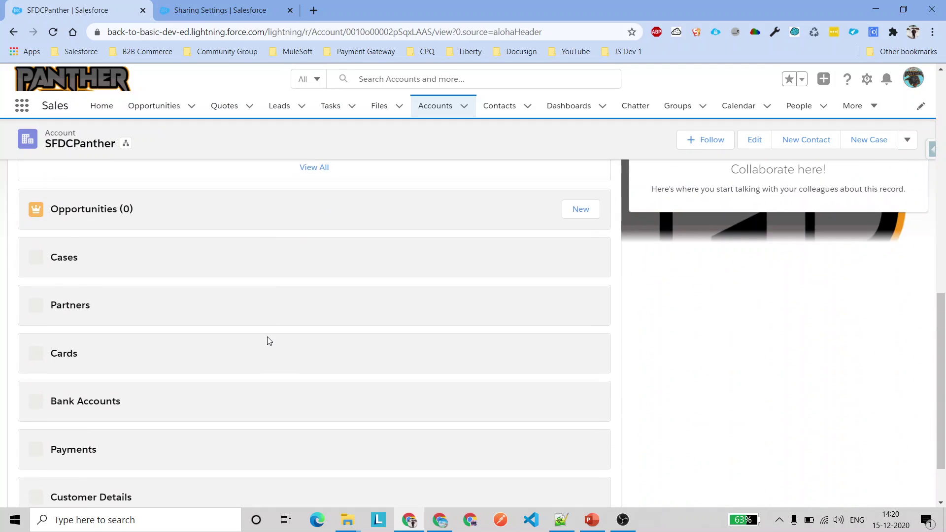
pyautogui.scroll(-2, 269, 341)
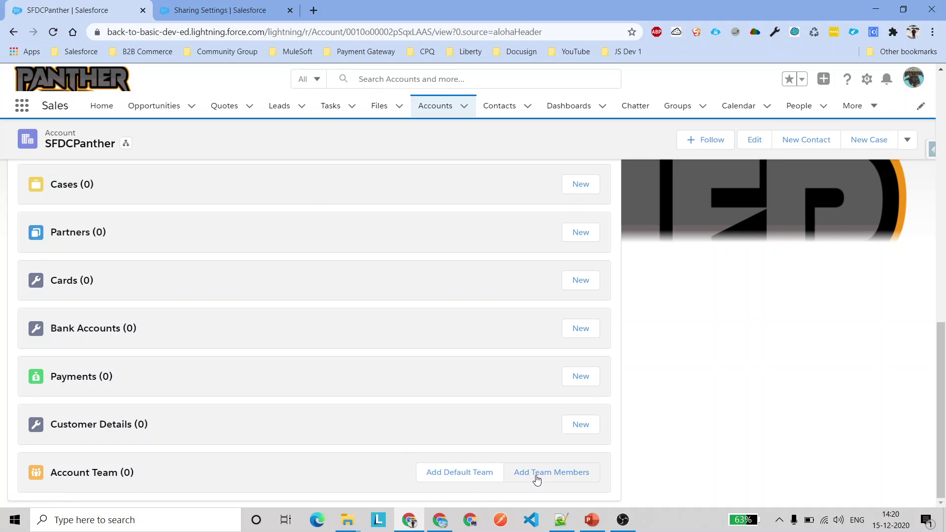
pyautogui.click(555, 474)
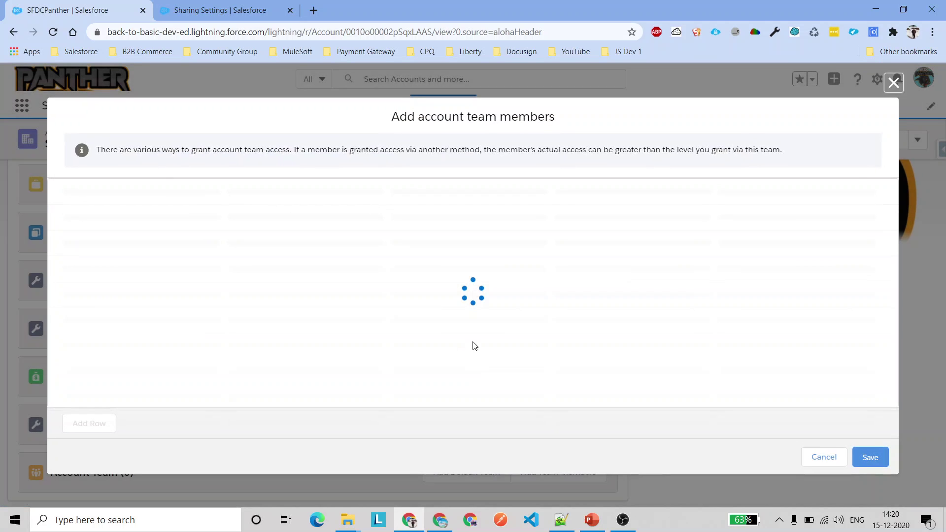
# Select the test user as the team member, remove the two unused rows, and assign the Account Manager team role
pyautogui.click(130, 211)
pyautogui.write('Jo')
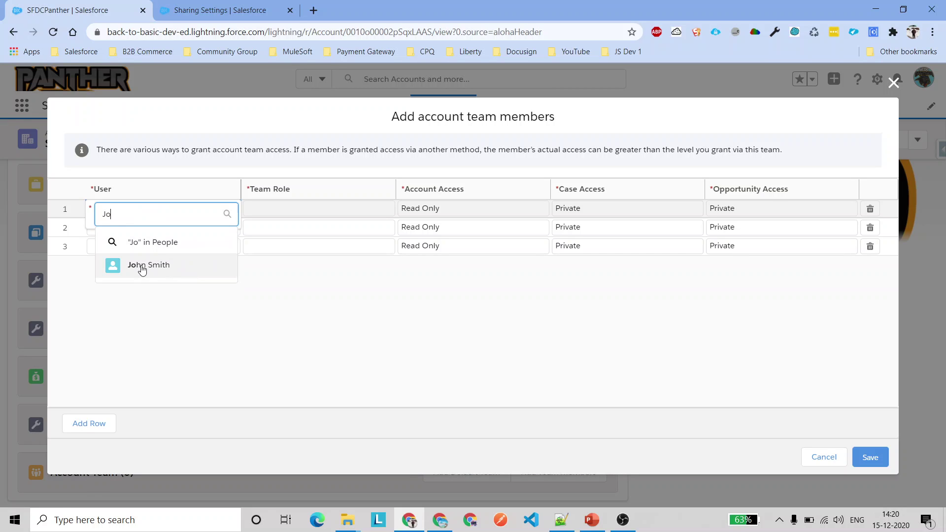
pyautogui.click(143, 270)
pyautogui.click(877, 228)
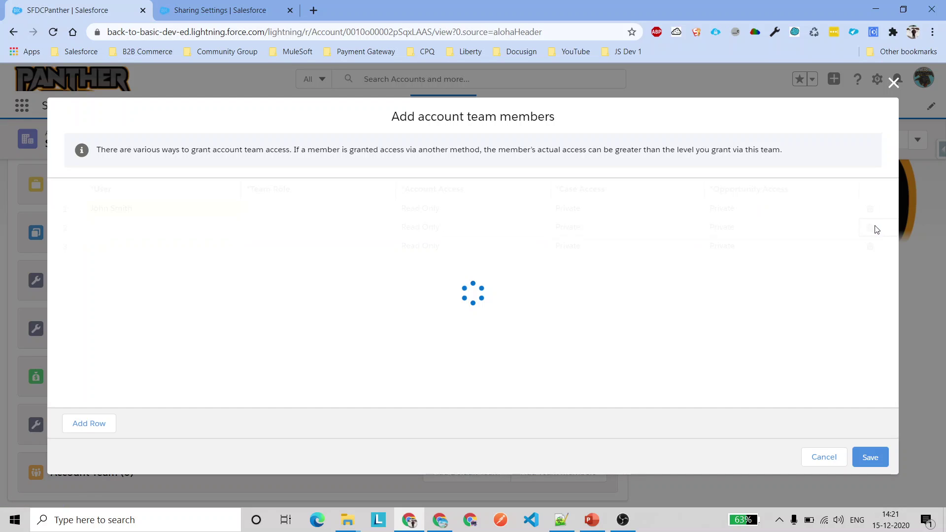
pyautogui.click(870, 227)
pyautogui.click(292, 207)
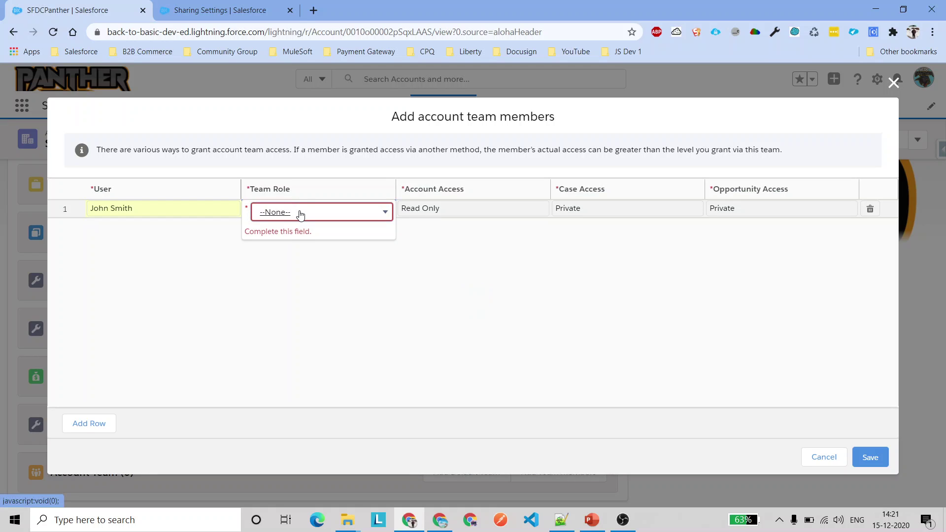
pyautogui.click(300, 214)
pyautogui.click(316, 257)
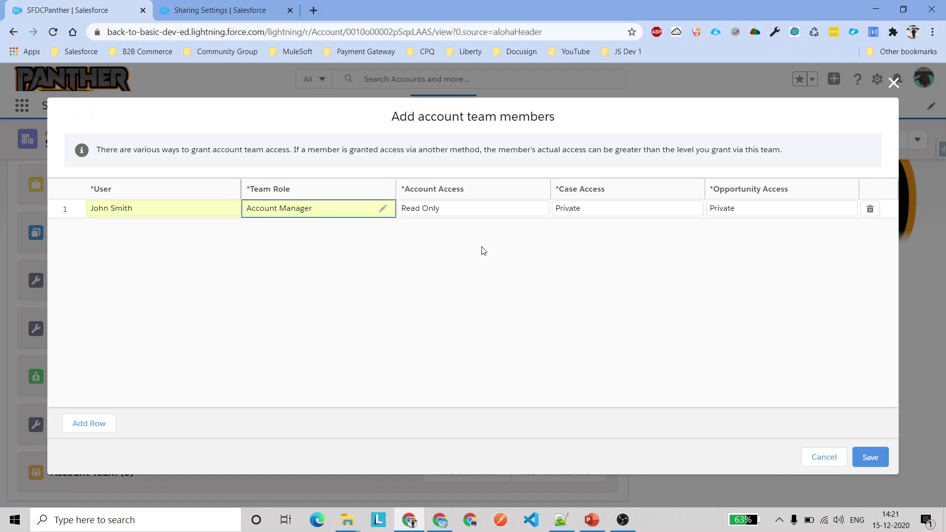
# Set the team member's case access and opportunity access to Read Only
pyautogui.click(623, 211)
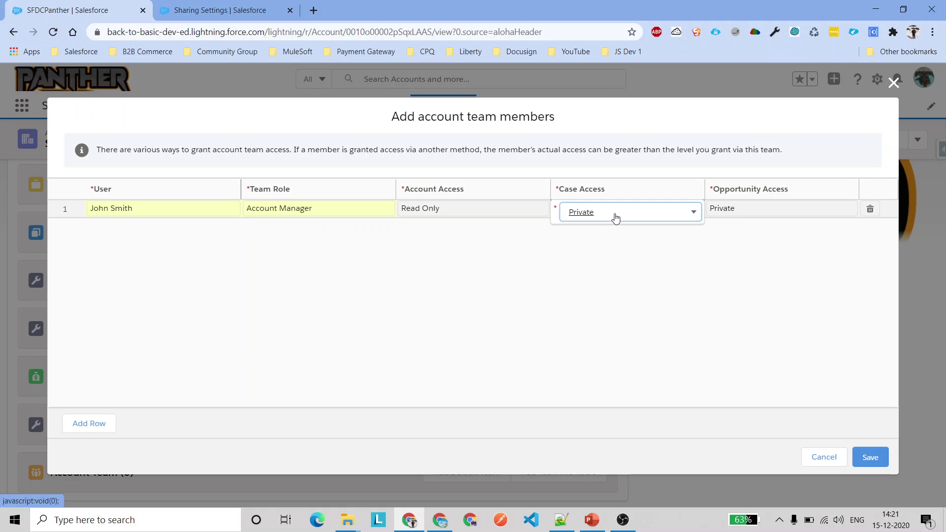
pyautogui.click(612, 213)
pyautogui.press('Return')
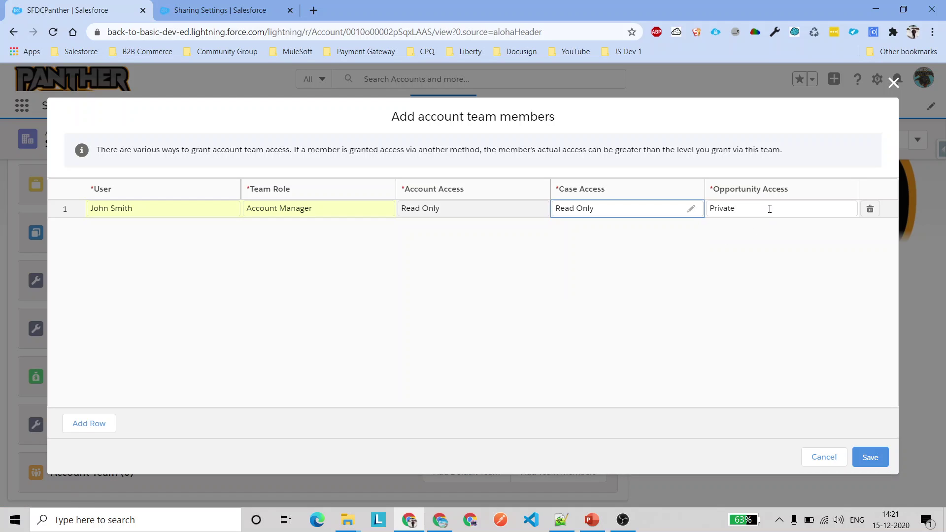
pyautogui.click(766, 208)
pyautogui.click(760, 211)
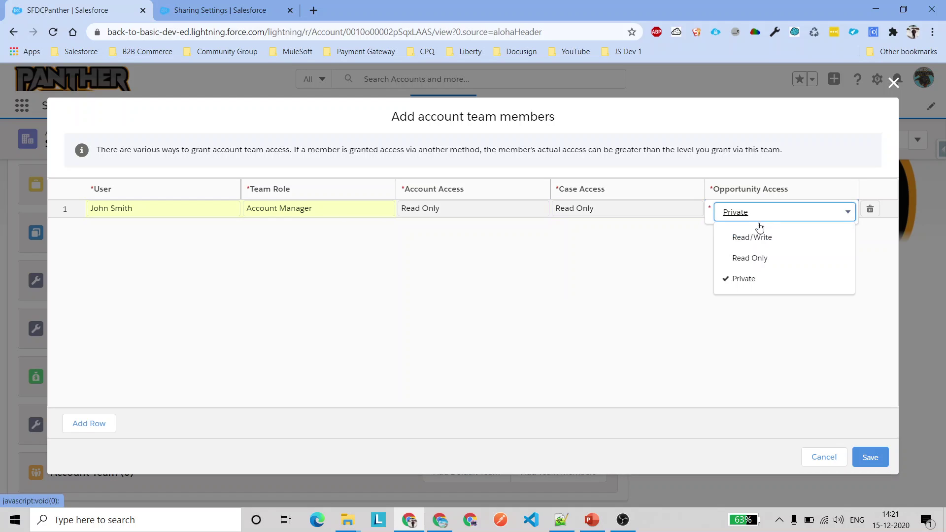
pyautogui.click(754, 258)
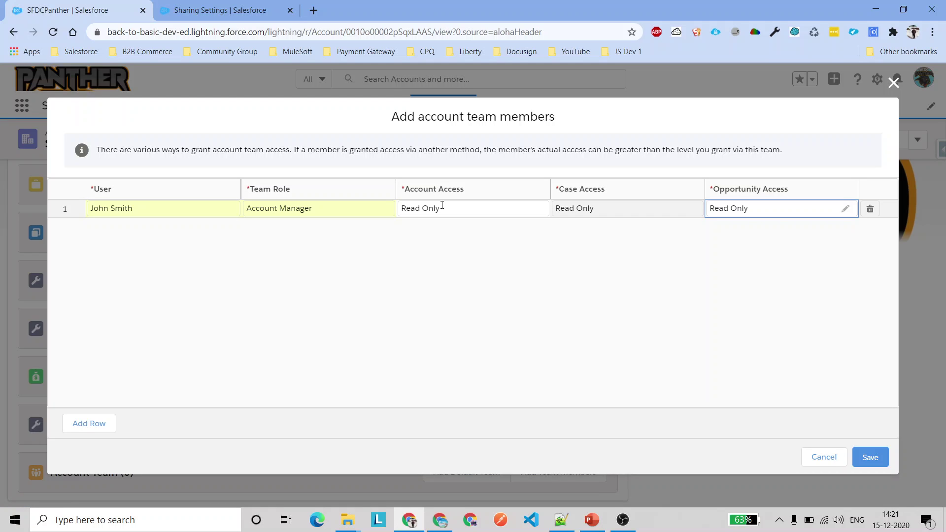
# Check the case access options, keep Read Only, and save the member, reviewing the assigned role in the Account Team list
pyautogui.click(606, 207)
pyautogui.click(606, 211)
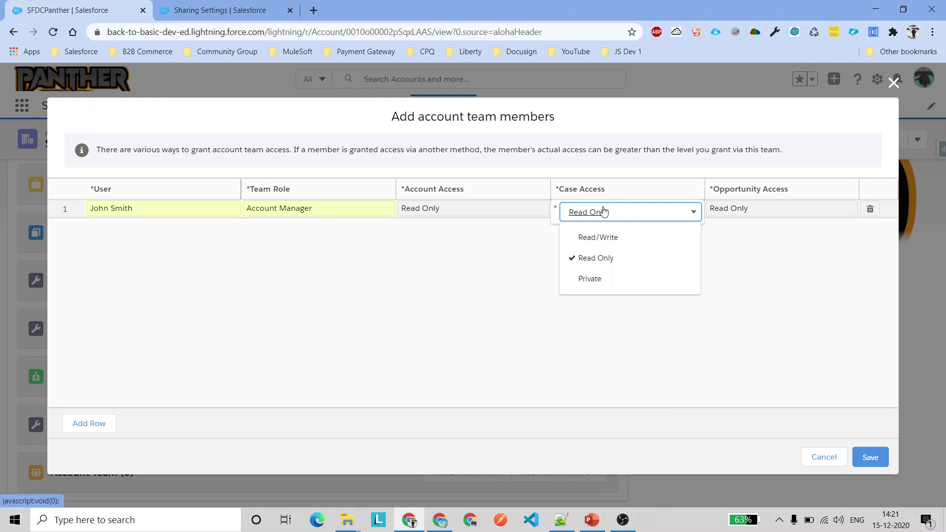
pyautogui.click(540, 237)
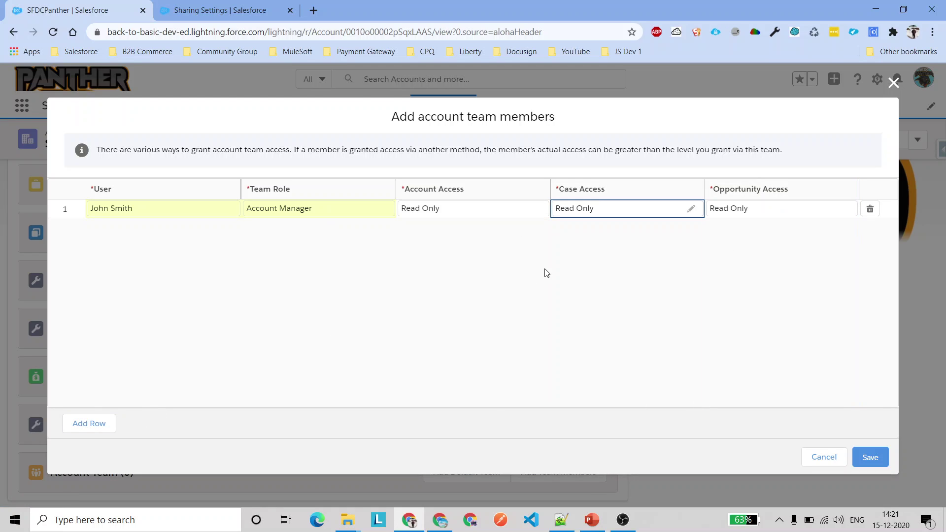
pyautogui.click(871, 458)
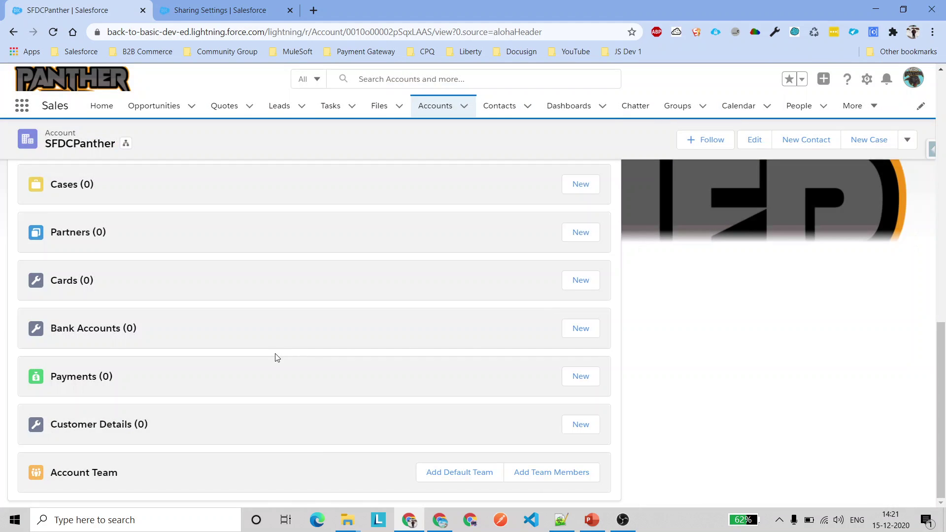
pyautogui.scroll(-2, 221, 434)
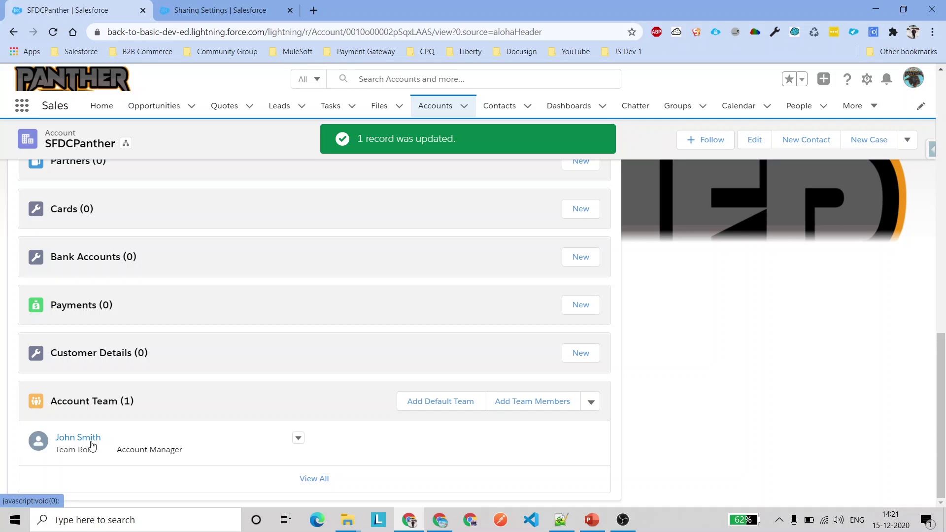
pyautogui.moveTo(117, 447); pyautogui.dragTo(206, 459)
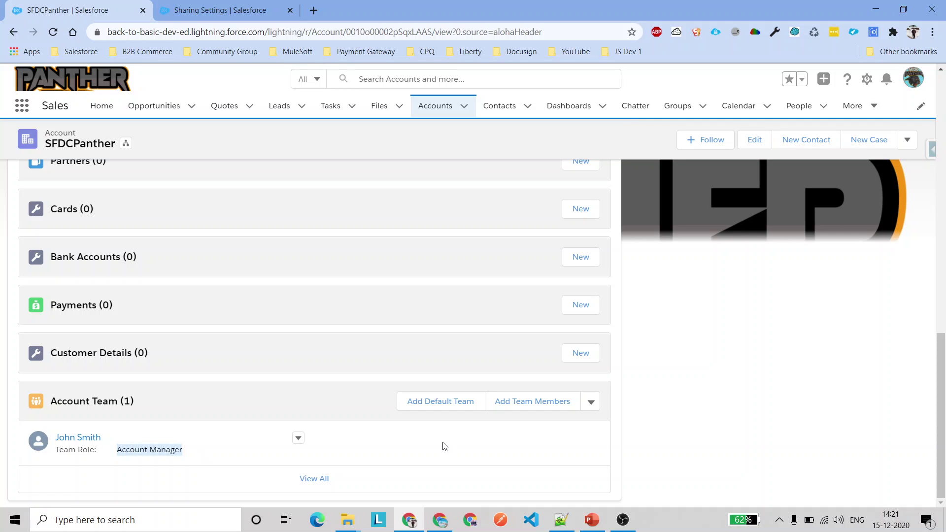
# Switch to the test user's browser window, refresh the All Accounts list, and open the SFDCPanther account
pyautogui.click(441, 520)
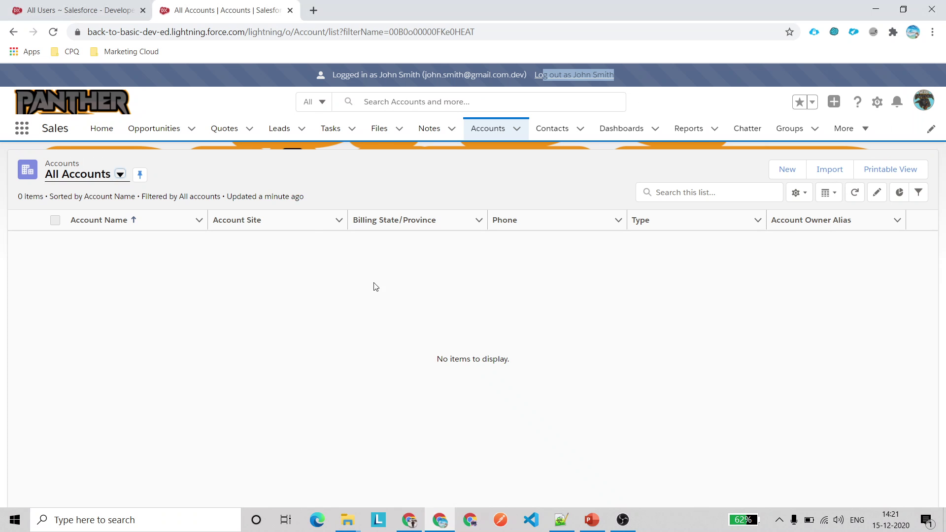
pyautogui.click(856, 192)
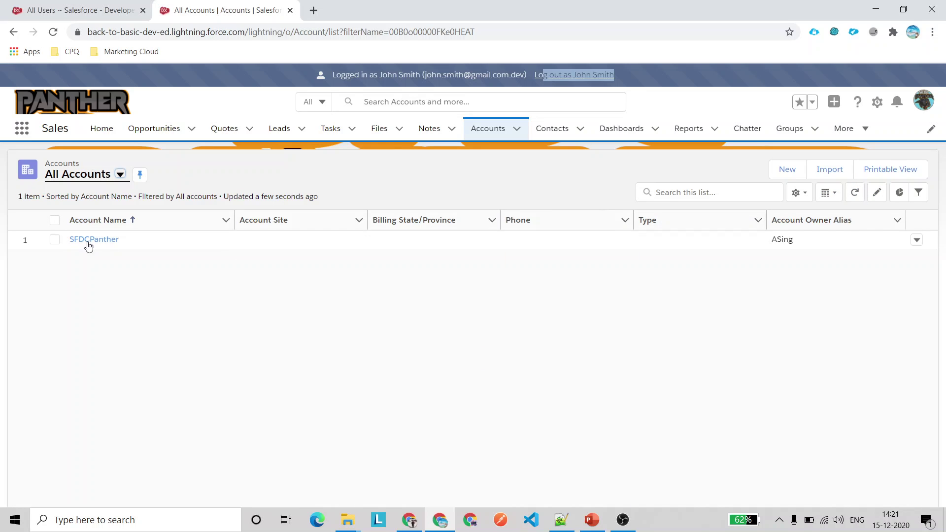
pyautogui.click(96, 240)
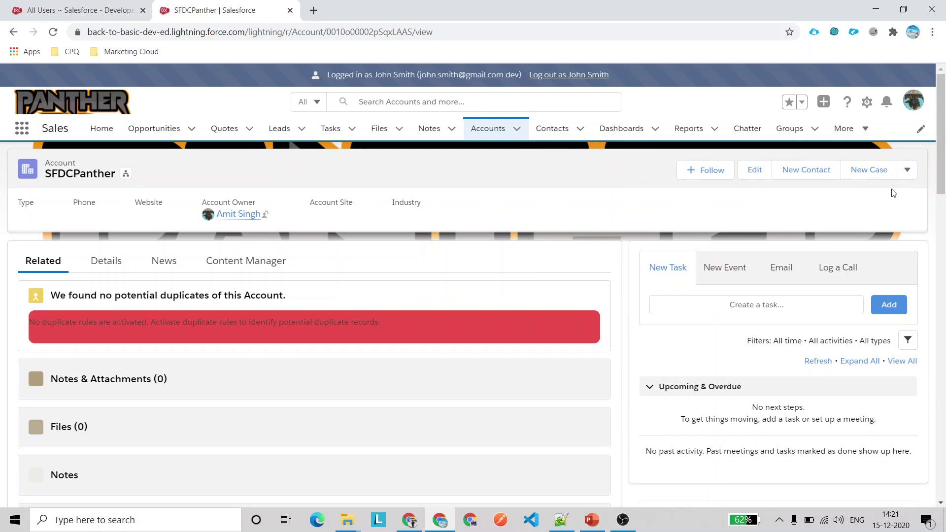
# Examine the record actions and related lists available to the test user on the SFDCPanther account
pyautogui.click(909, 172)
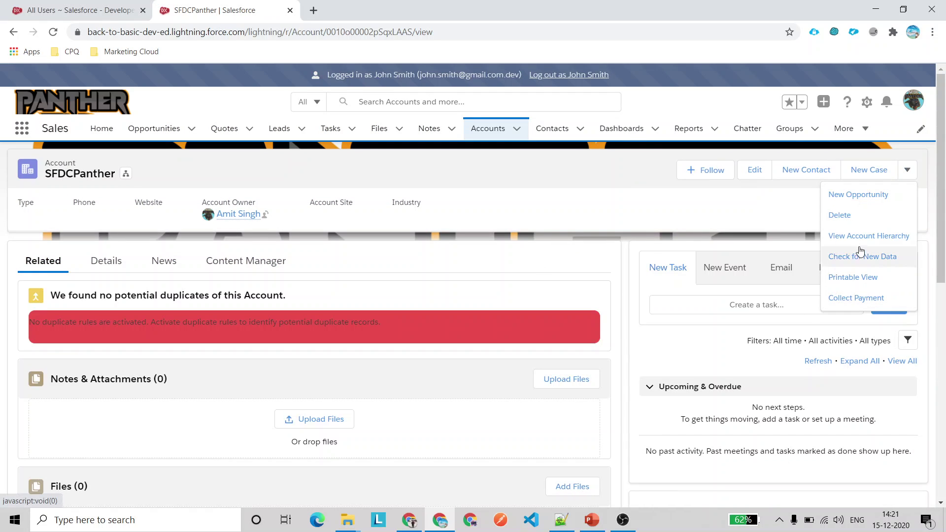
pyautogui.click(519, 220)
pyautogui.scroll(-6, 276, 304)
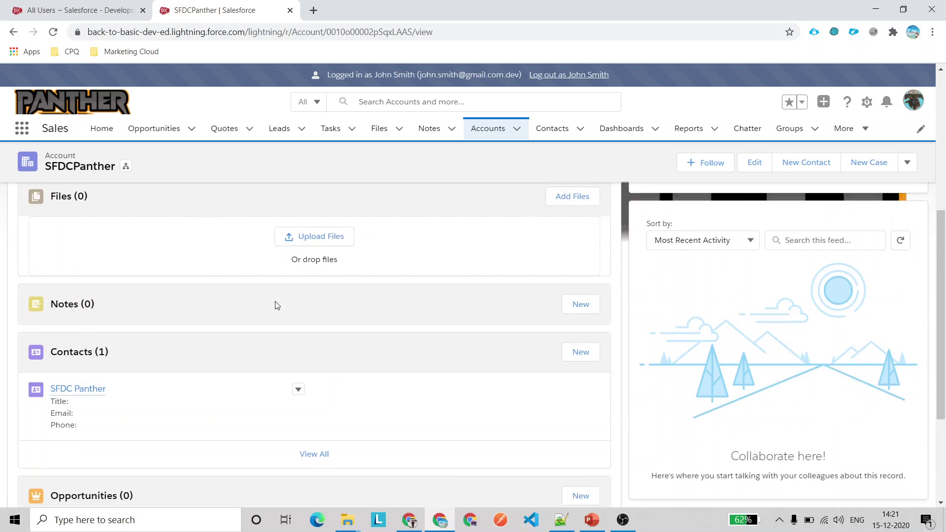
pyautogui.scroll(-3, 276, 306)
pyautogui.moveTo(74, 255)
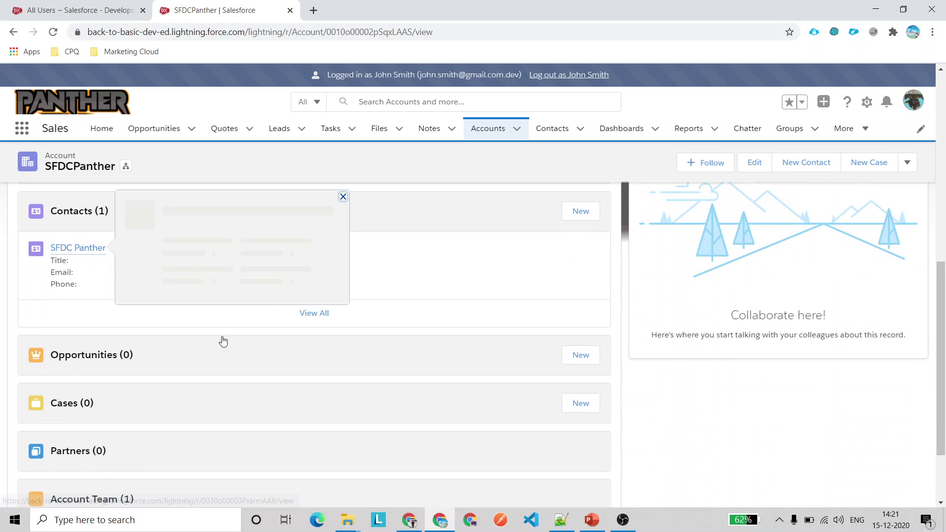
# Switch to the administrator's window and start a new case on the SFDCPanther account with Case Origin Phone and Case Reason Performance
pyautogui.scroll(-2, 237, 360)
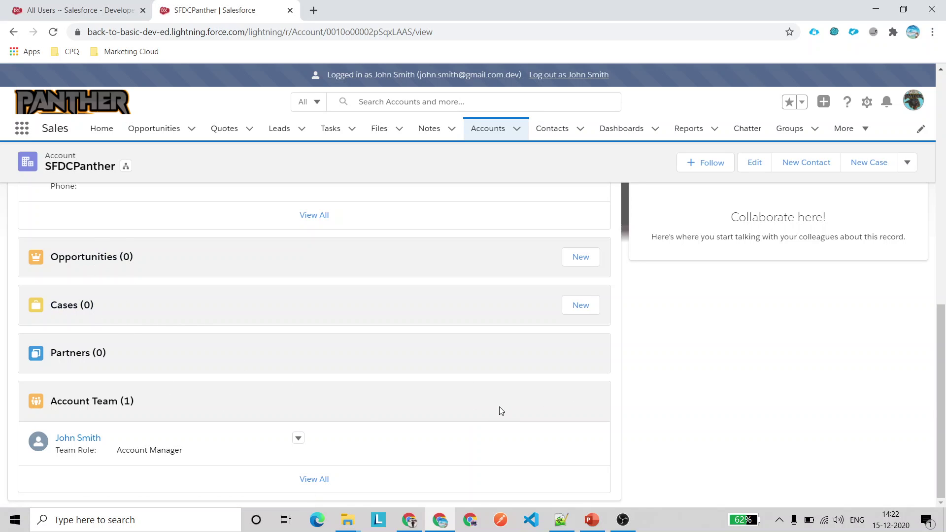
pyautogui.click(412, 521)
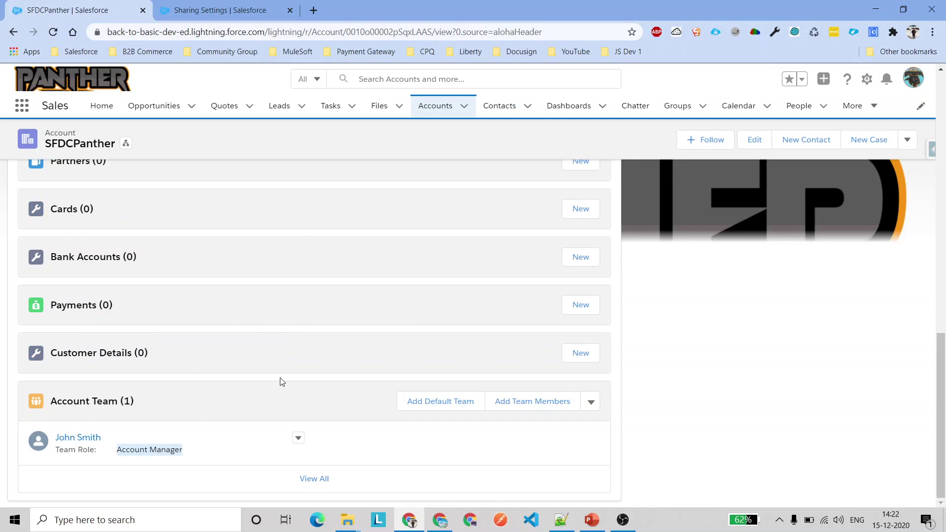
pyautogui.scroll(4, 296, 394)
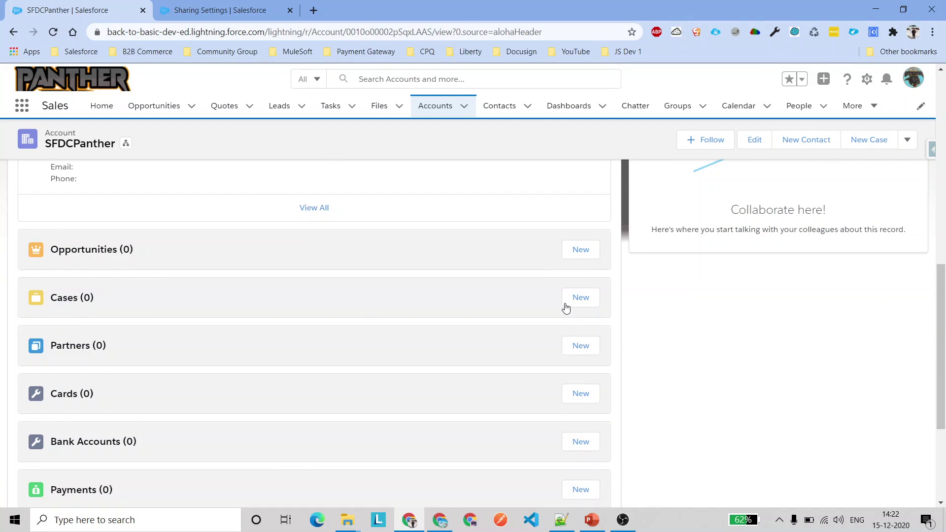
pyautogui.click(579, 298)
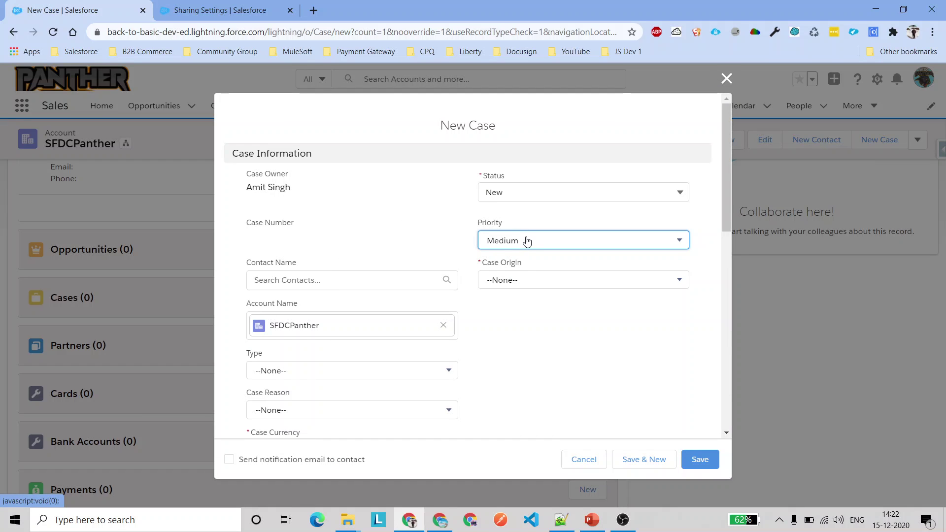
pyautogui.click(544, 285)
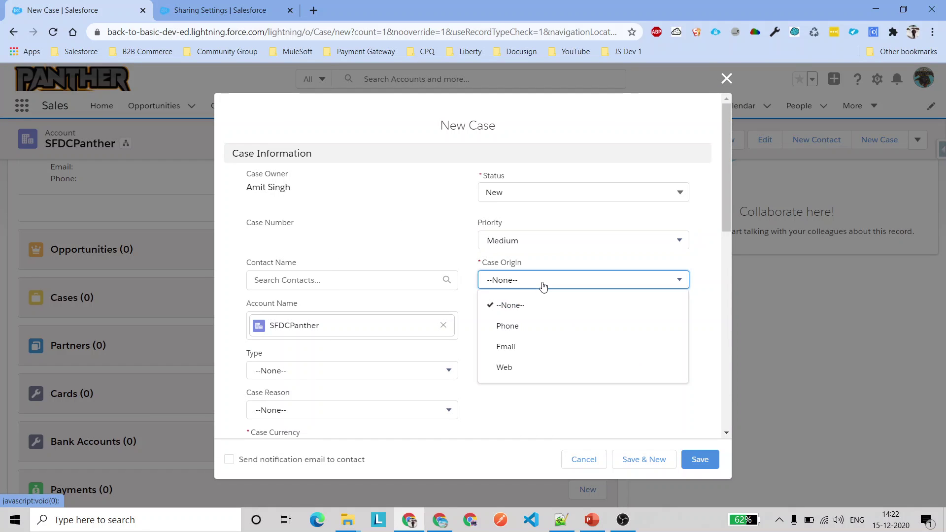
pyautogui.scroll(-3, 345, 370)
pyautogui.click(323, 323)
pyautogui.click(310, 295)
pyautogui.click(317, 288)
pyautogui.click(318, 353)
# Fill in both the case's subject and its description with "Account Team Share"
pyautogui.scroll(-8, 585, 308)
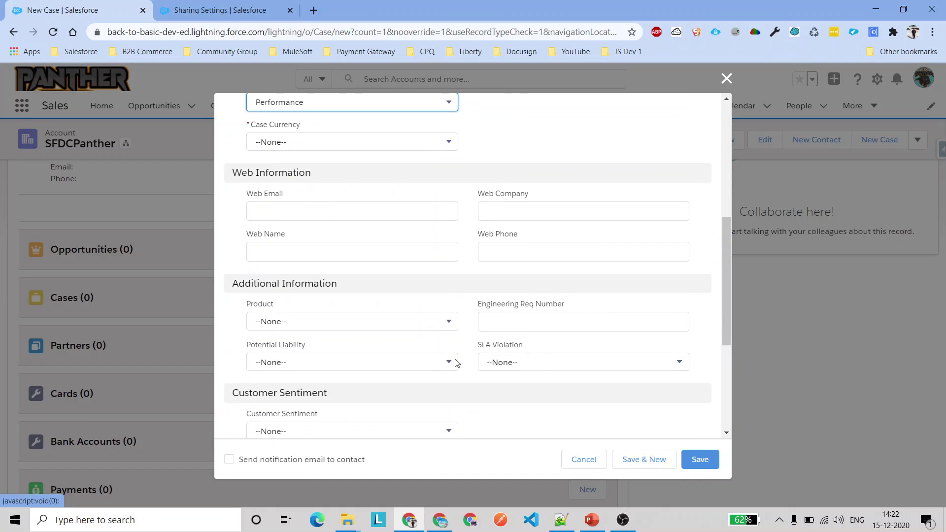
pyautogui.click(327, 320)
pyautogui.write('A')
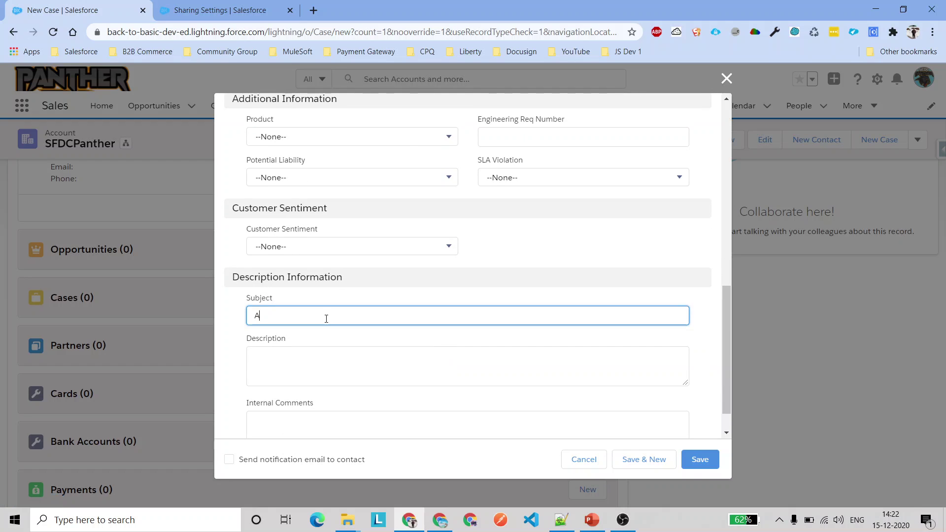
pyautogui.write('ccount Team')
pyautogui.hotkey('ctrl', 'a')
pyautogui.hotkey('ctrl', 'c')
pyautogui.click(414, 365)
pyautogui.hotkey('ctrl', 'v')
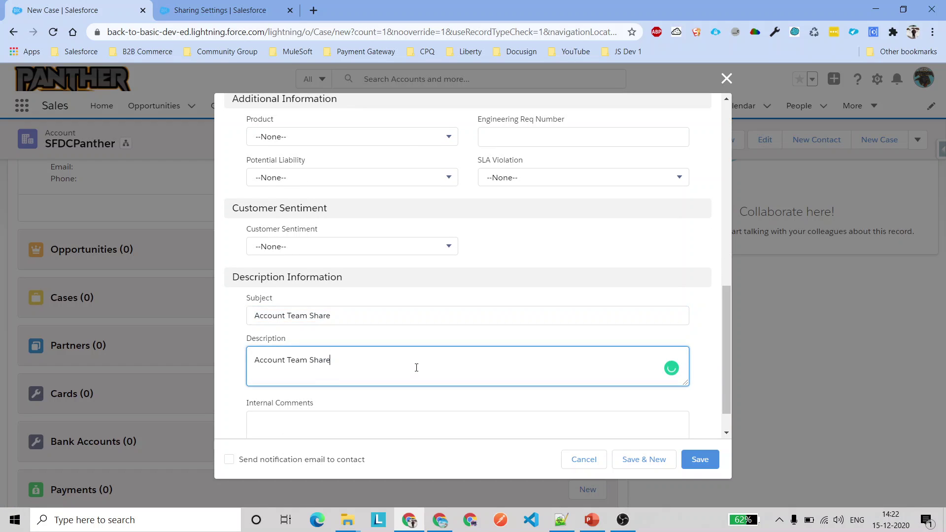
# Choose a value for the required Case Currency field and save the new case
pyautogui.scroll(-1, 418, 372)
pyautogui.click(699, 459)
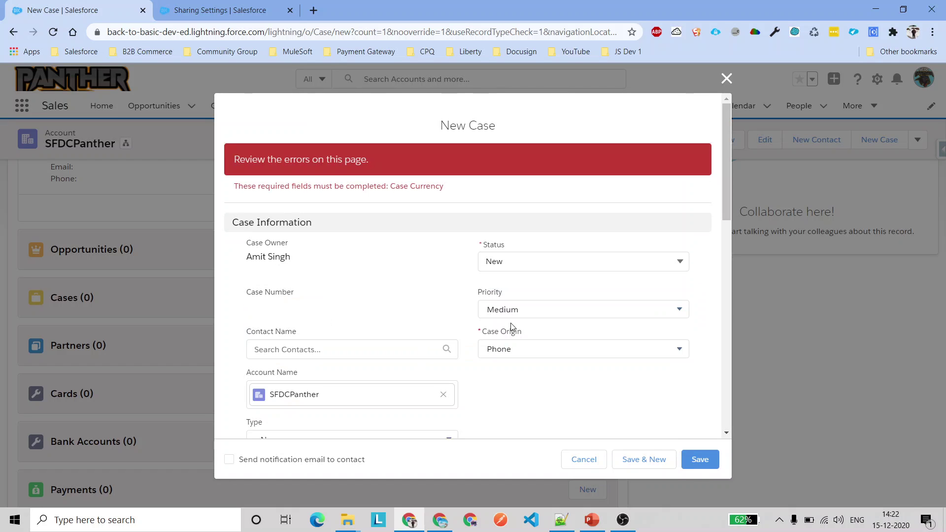
pyautogui.scroll(-5, 500, 332)
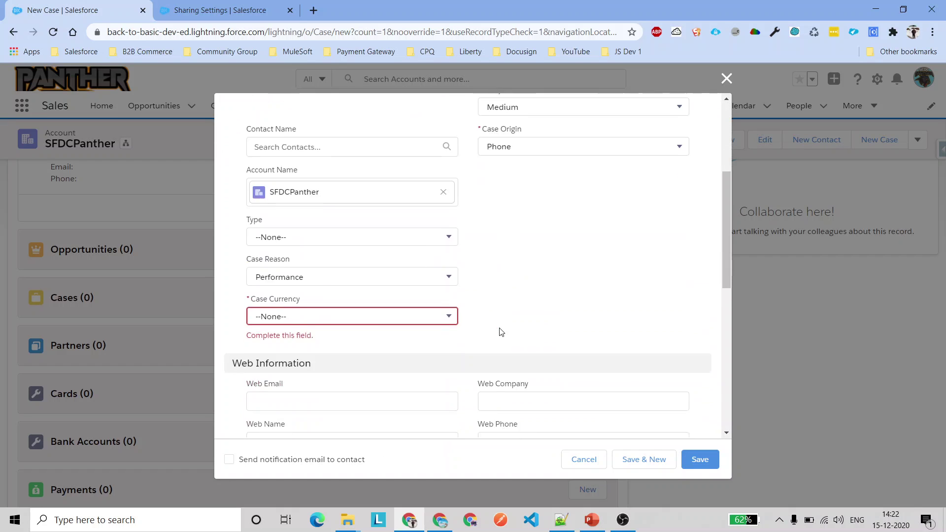
pyautogui.press('Down')
pyautogui.press('Return')
pyautogui.click(700, 461)
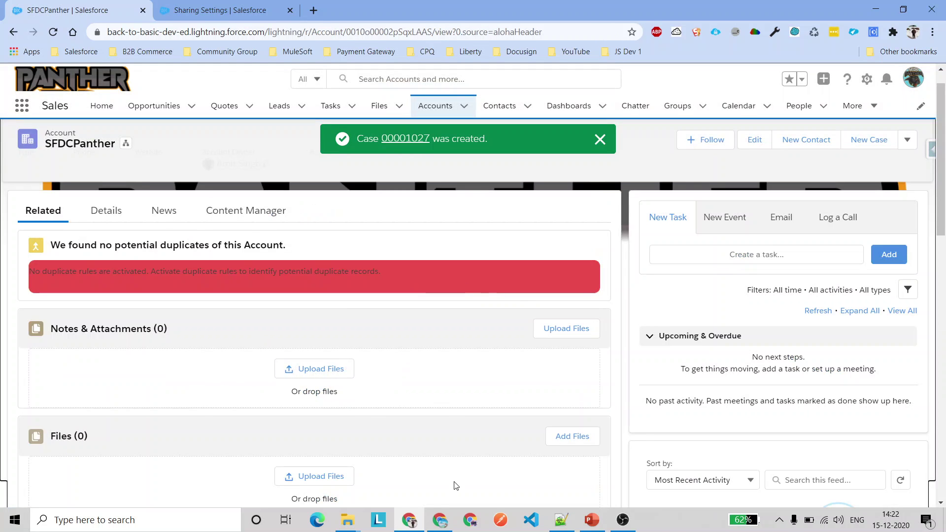
# Switch to the test user's window, reload the SFDCPanther account, and check its Cases related list for the new case
pyautogui.click(439, 520)
pyautogui.scroll(6, 488, 275)
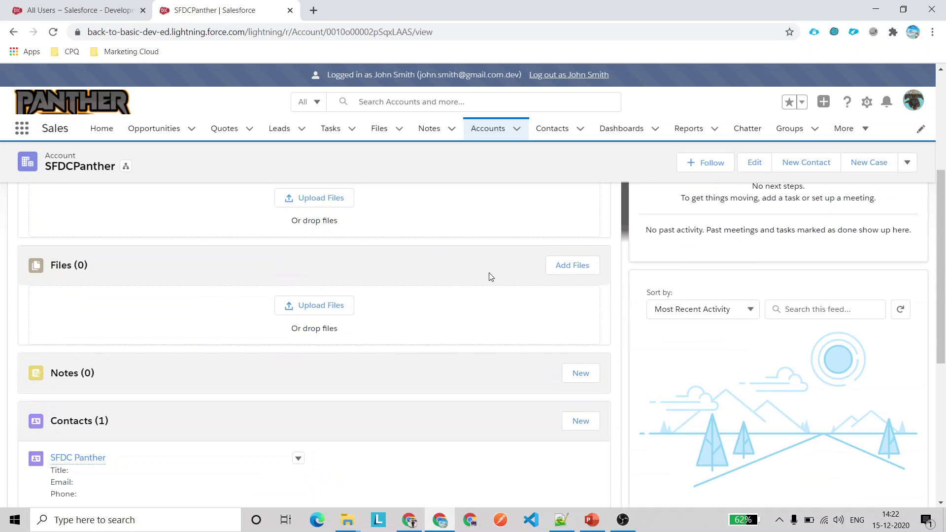
pyautogui.click(53, 34)
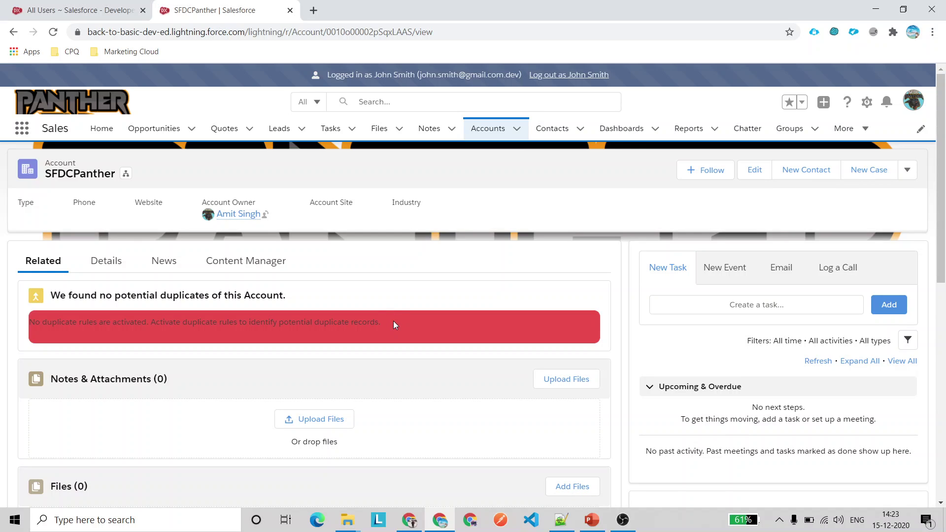
pyautogui.doubleClick(365, 322)
pyautogui.scroll(-4, 439, 326)
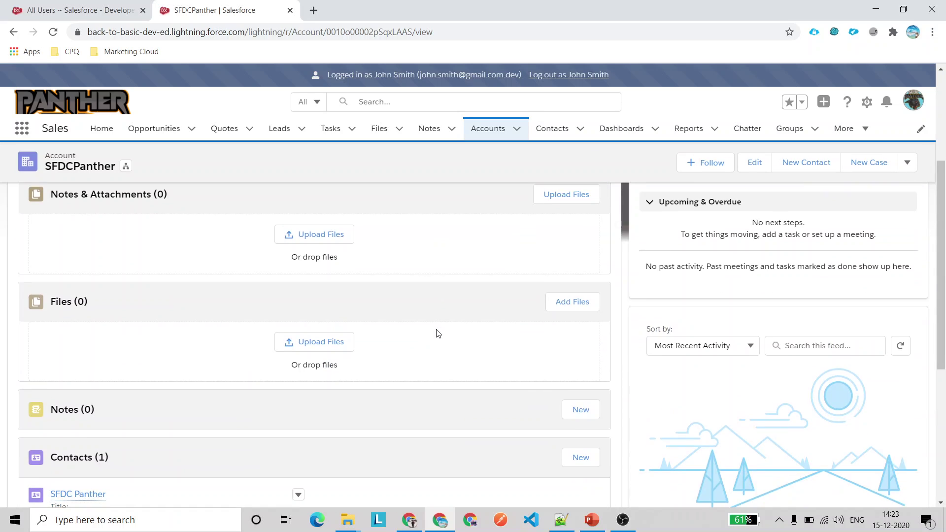
pyautogui.scroll(-5, 438, 335)
pyautogui.scroll(-1, 439, 334)
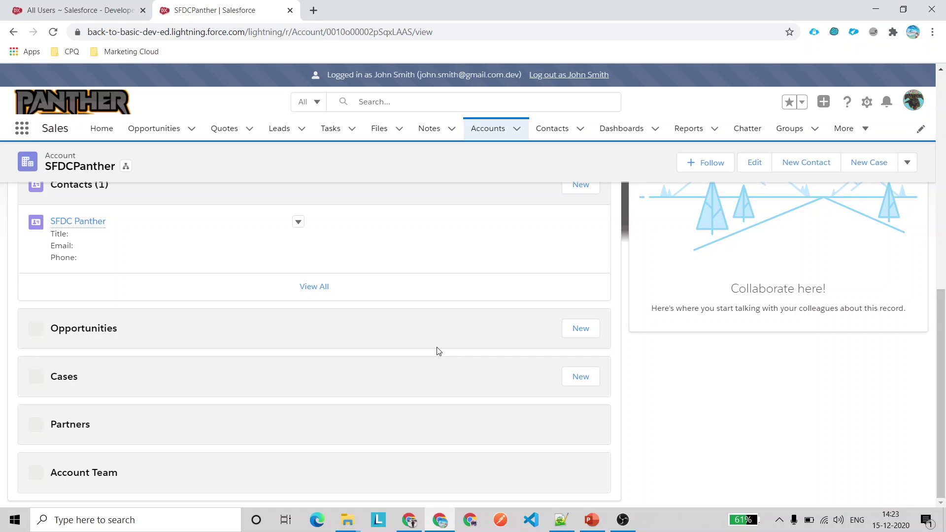
pyautogui.scroll(-3, 433, 353)
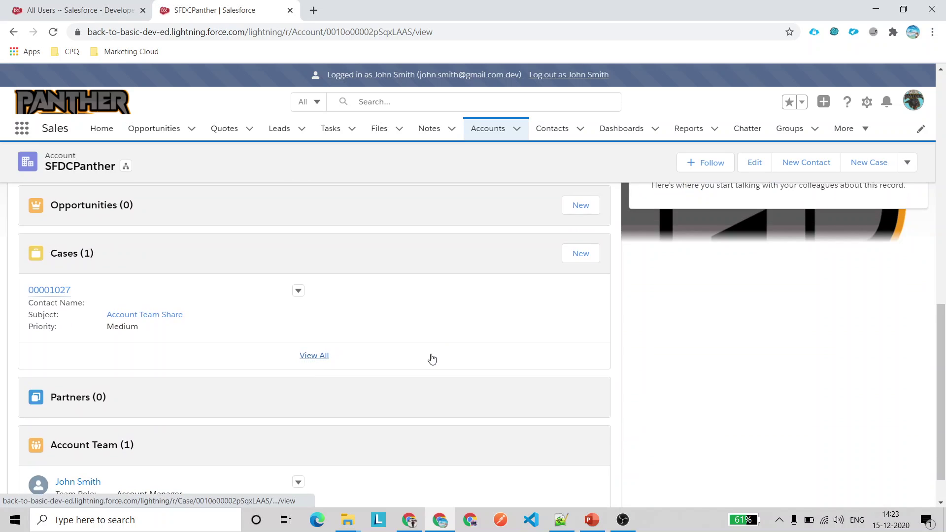
# Open the Account Team Share case from the account's Cases related list as the test user
pyautogui.moveTo(214, 289); pyautogui.dragTo(25, 252)
pyautogui.click(247, 285)
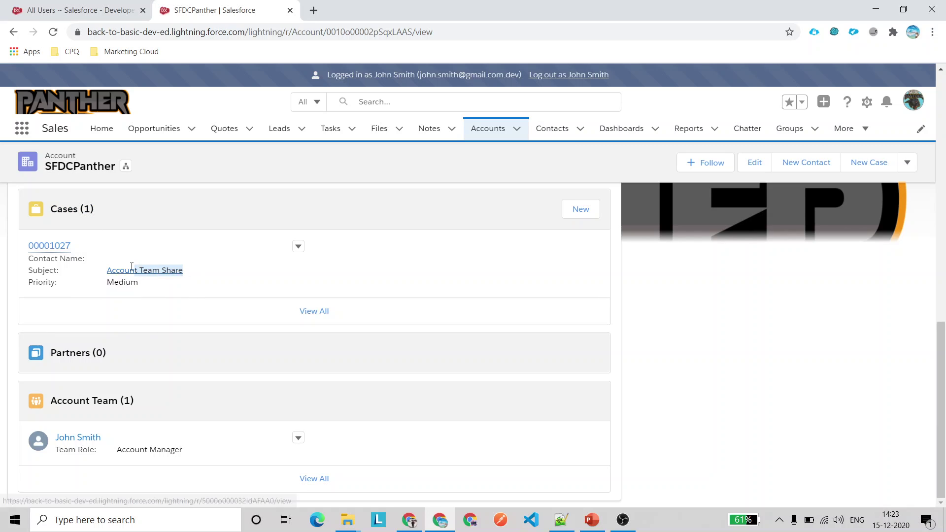
pyautogui.click(153, 273)
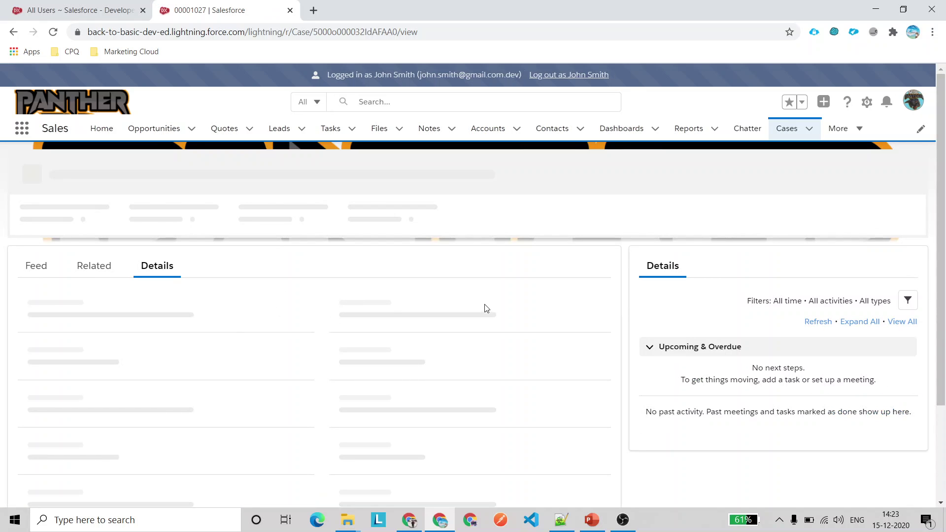
# Review the test user's All Closed Cases, All Open Cases, and My Cases list views, and return to the Accounts list
pyautogui.click(783, 132)
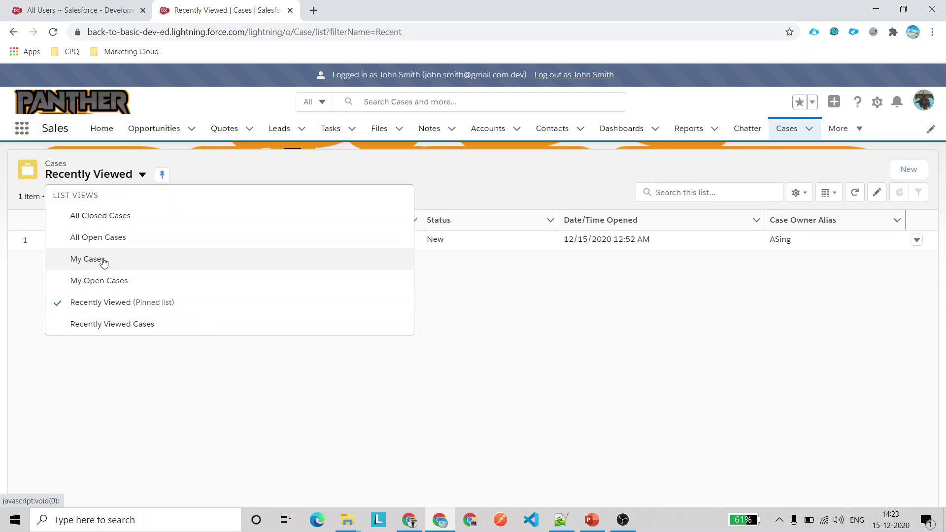
pyautogui.click(112, 218)
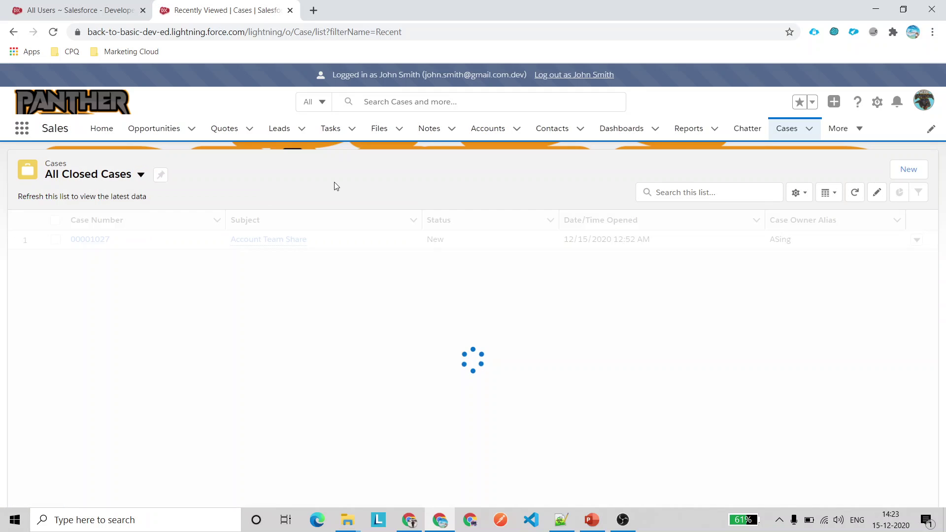
pyautogui.click(131, 178)
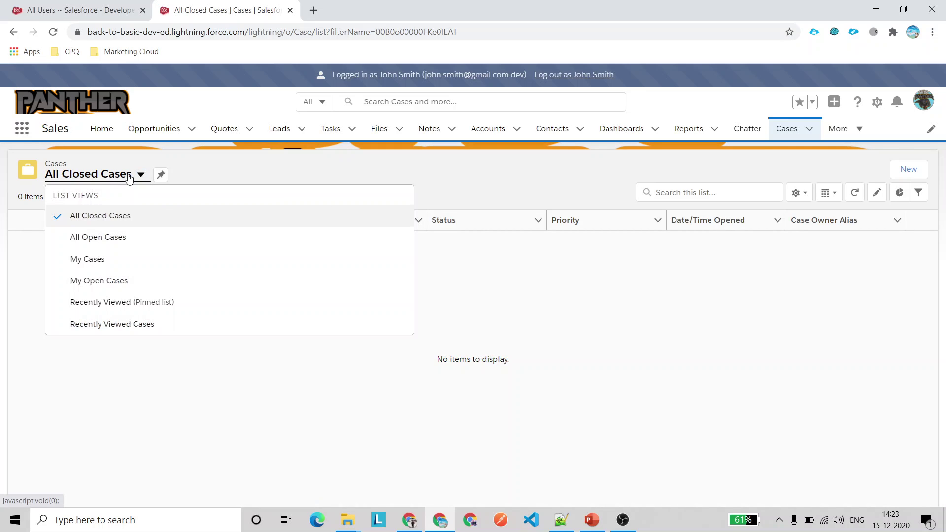
pyautogui.click(100, 220)
pyautogui.click(111, 177)
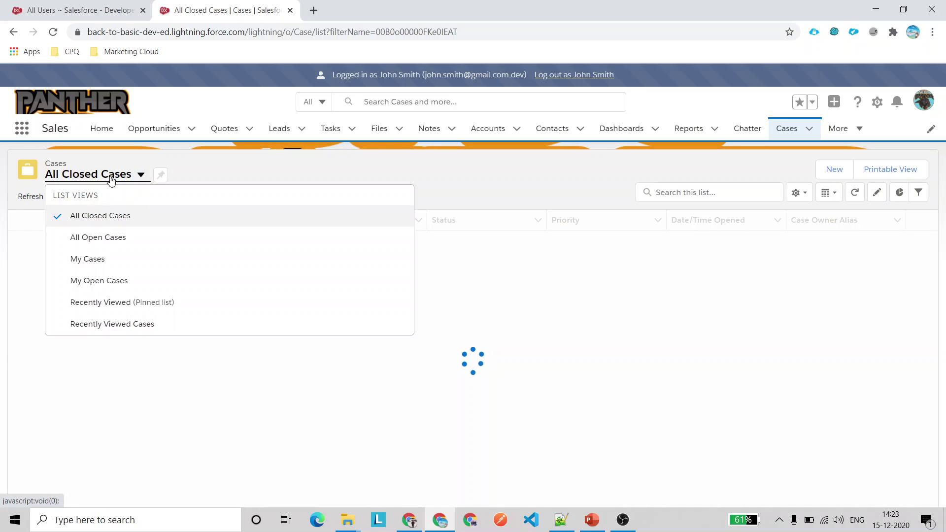
pyautogui.click(101, 238)
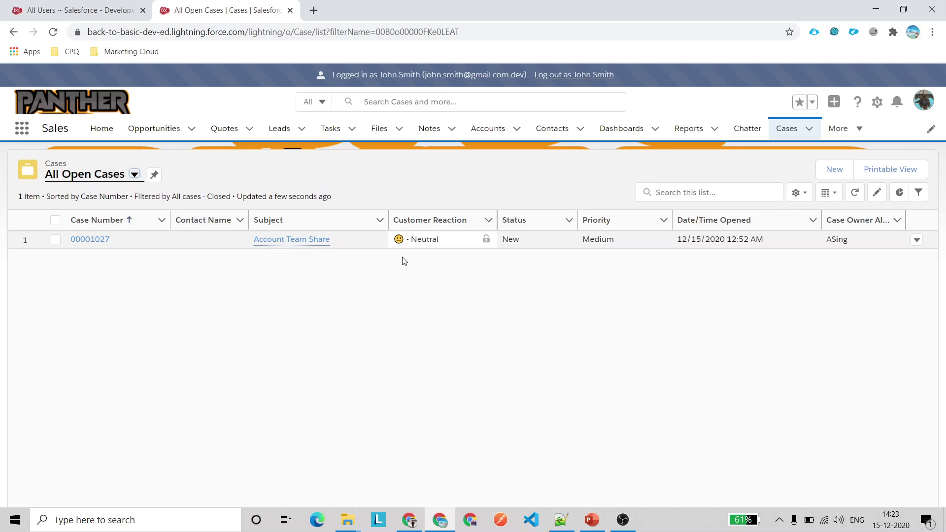
pyautogui.click(97, 180)
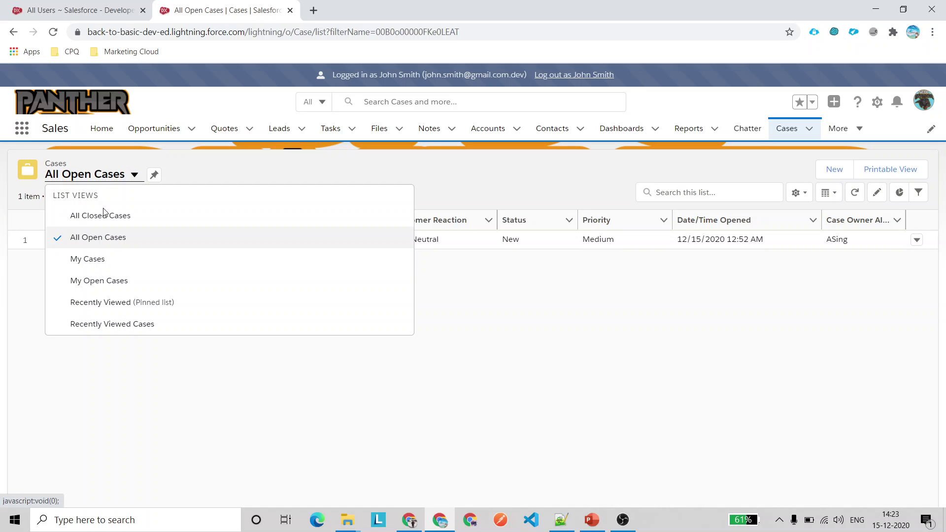
pyautogui.click(97, 263)
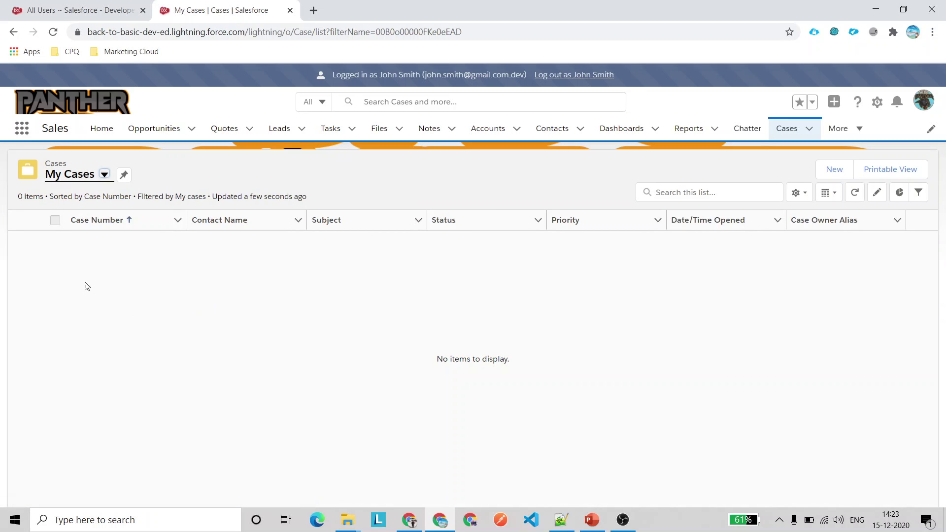
pyautogui.click(84, 175)
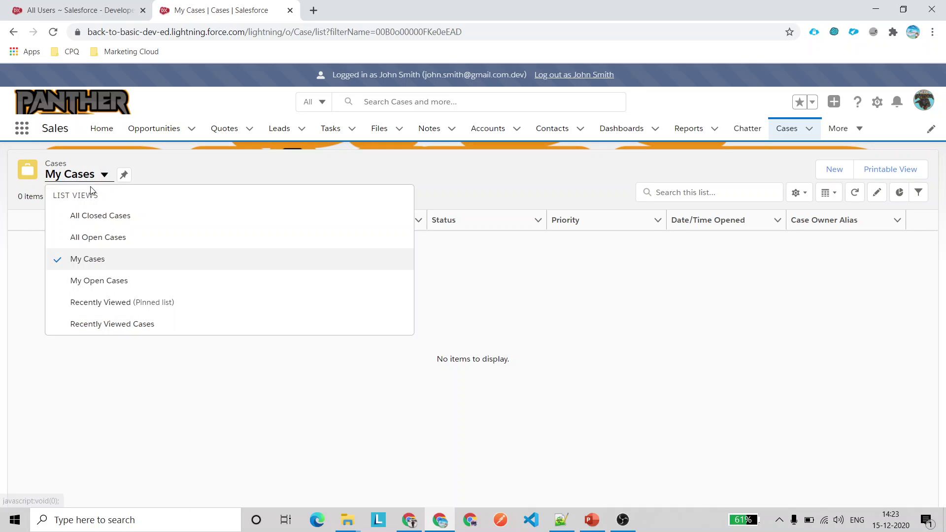
pyautogui.click(106, 238)
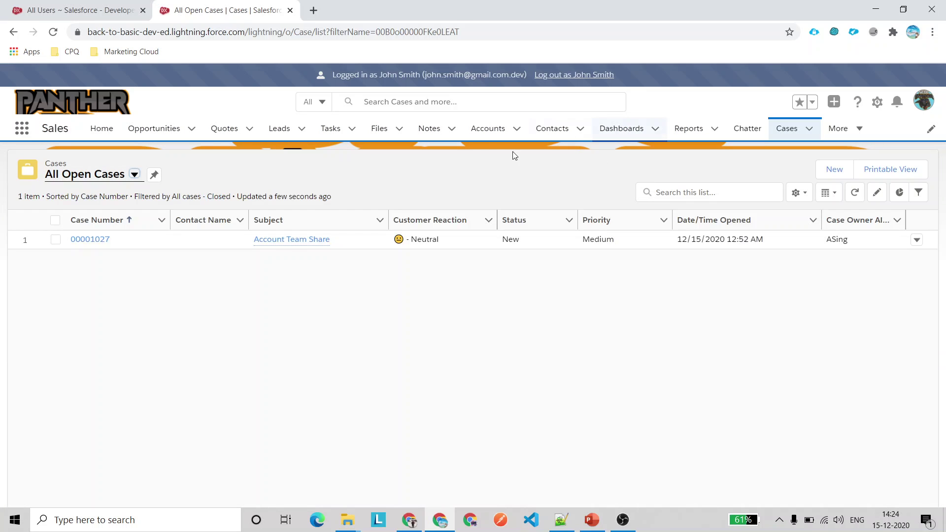
pyautogui.click(490, 130)
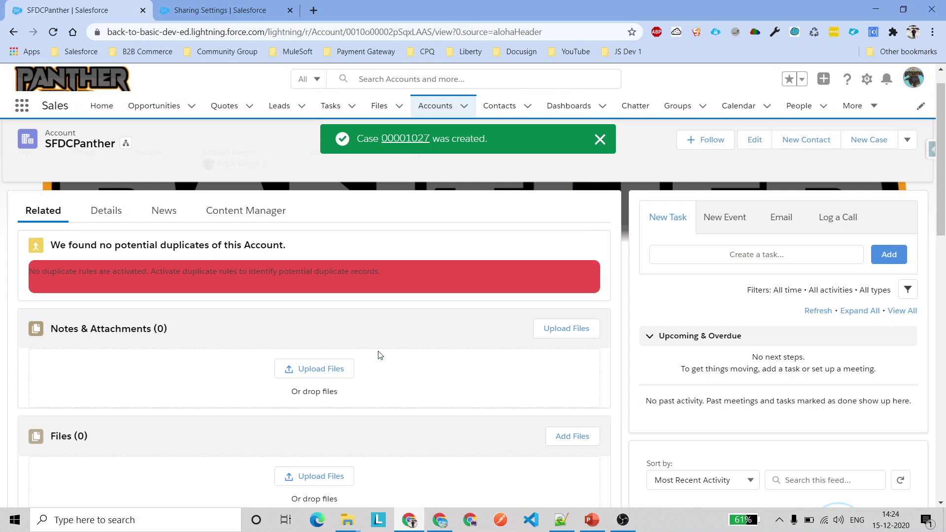
# Switch to the PowerPoint slide show and advance to the Default Account Teams slide
pyautogui.click(417, 521)
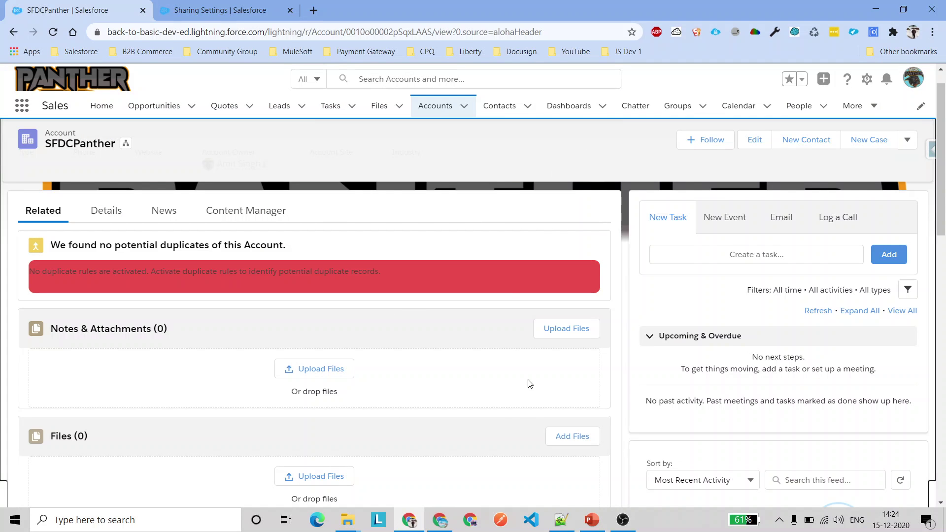
pyautogui.click(594, 519)
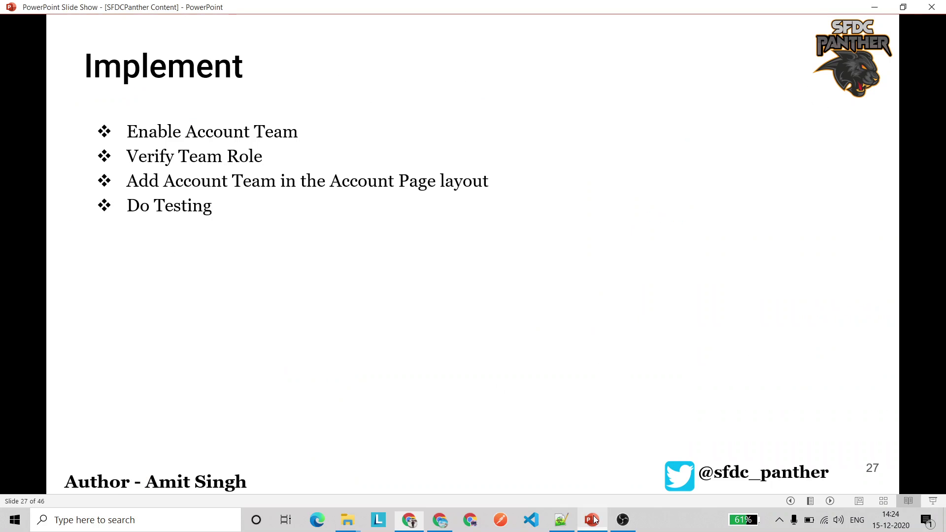
pyautogui.click(454, 276)
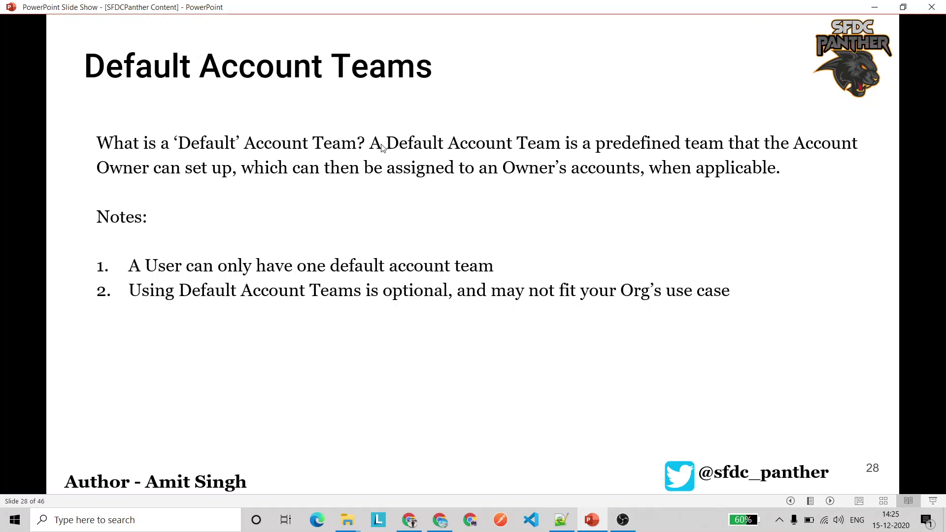
# Switch back to the administrator's Salesforce Setup page and search its settings for "team"
pyautogui.click(441, 518)
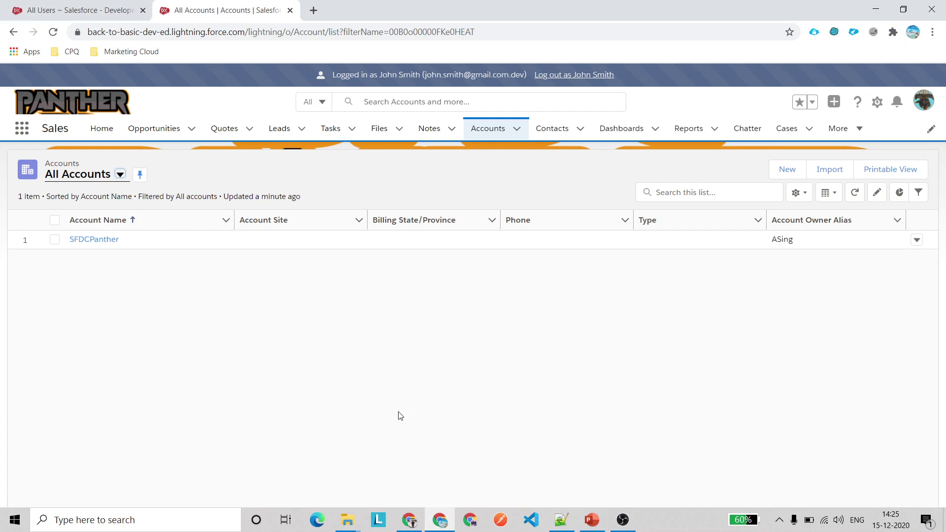
pyautogui.click(410, 519)
pyautogui.click(221, 10)
pyautogui.click(11, 140)
pyautogui.write('team')
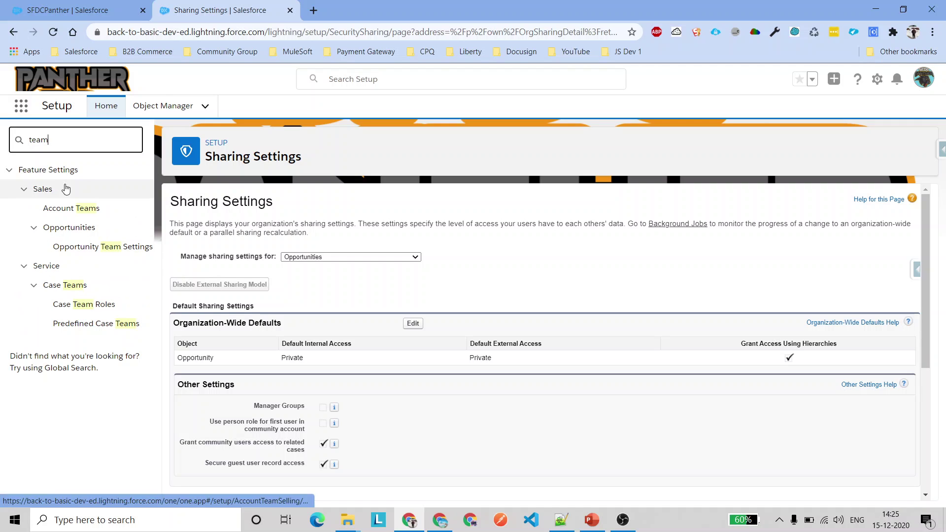
# Replace the Setup search term with "def" to look for default team settings
pyautogui.hotkey('ctrl', 'a')
pyautogui.write('de')
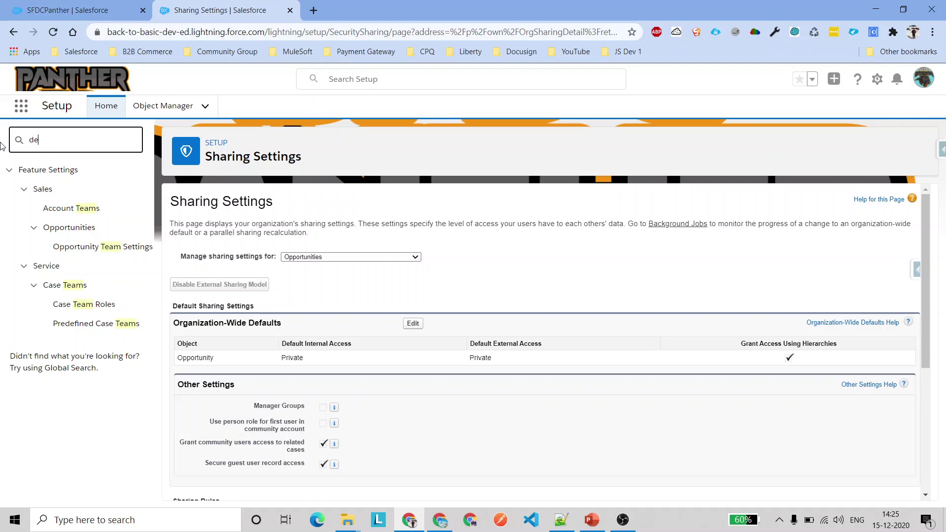
pyautogui.write('f')
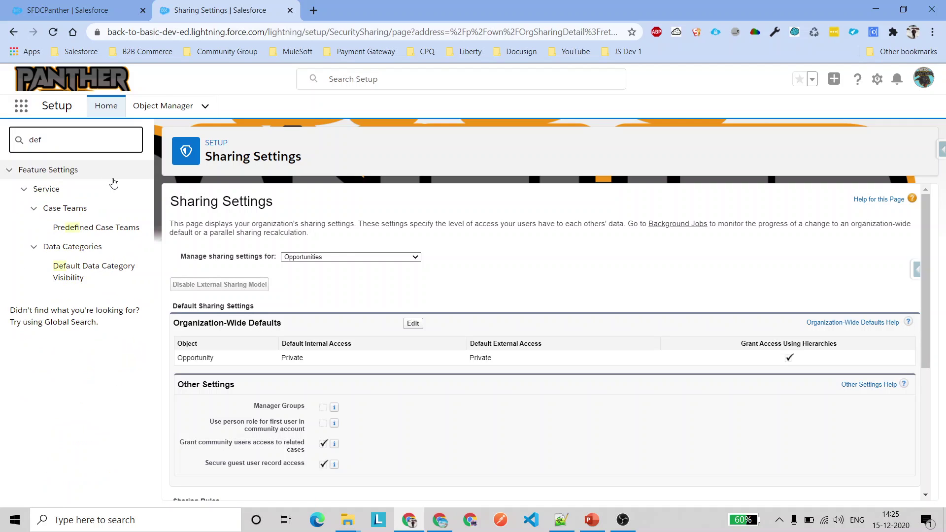
# Search Setup for "account t" and open the Account Teams page to review its setup options
pyautogui.hotkey('ctrl', 'a')
pyautogui.write('accpu')
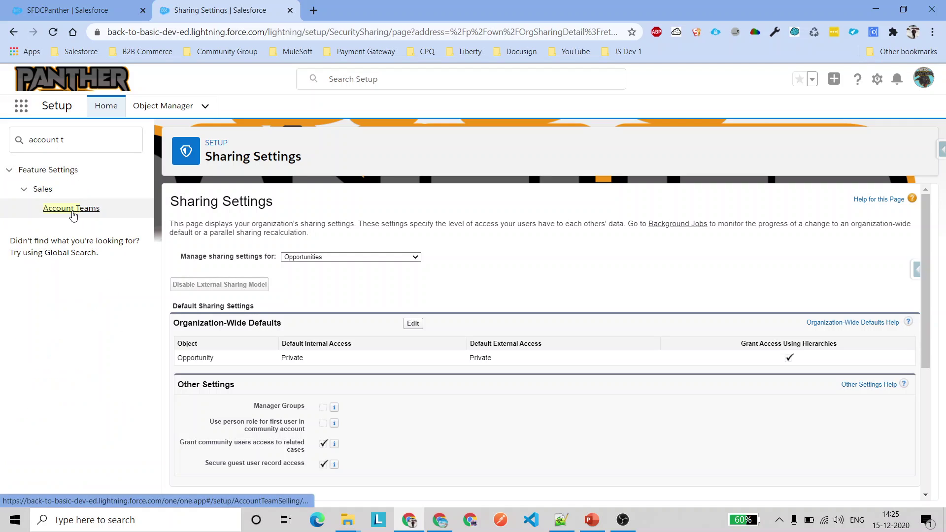
pyautogui.click(72, 209)
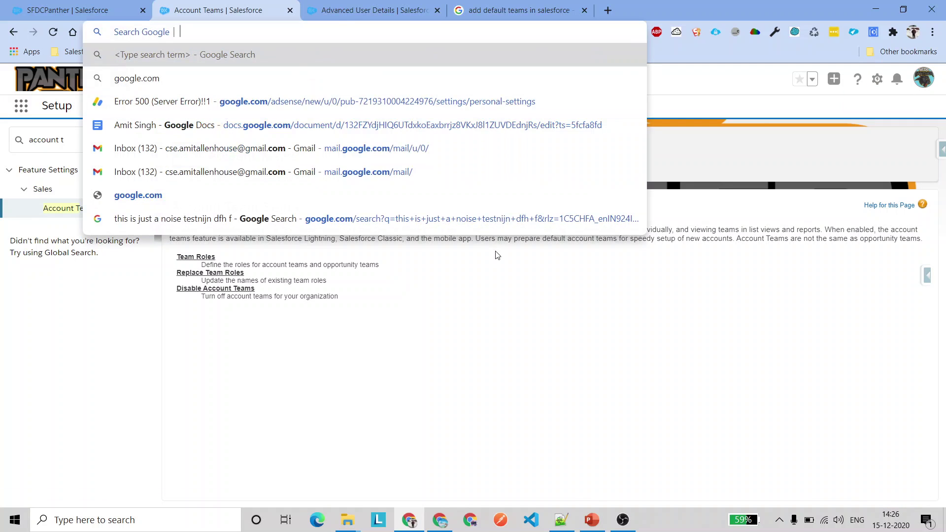
pyautogui.press('Escape')
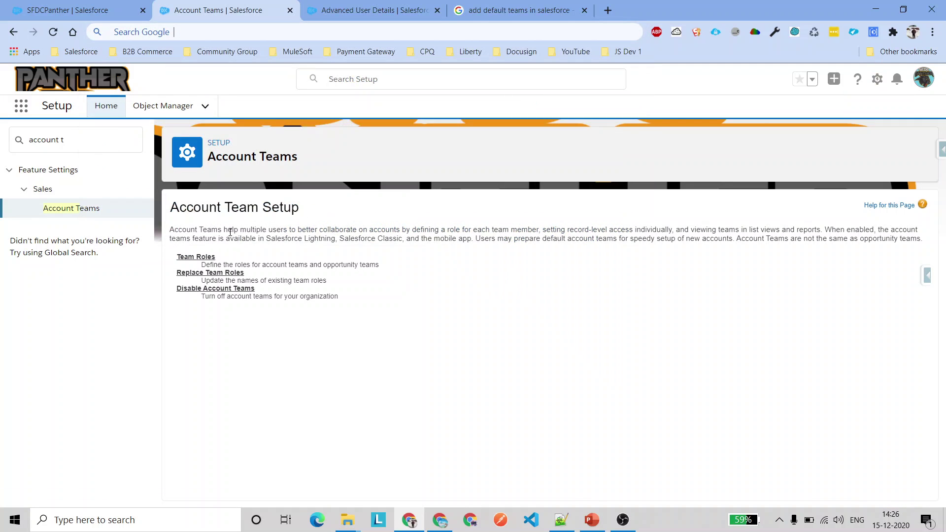
pyautogui.tripleClick(189, 208)
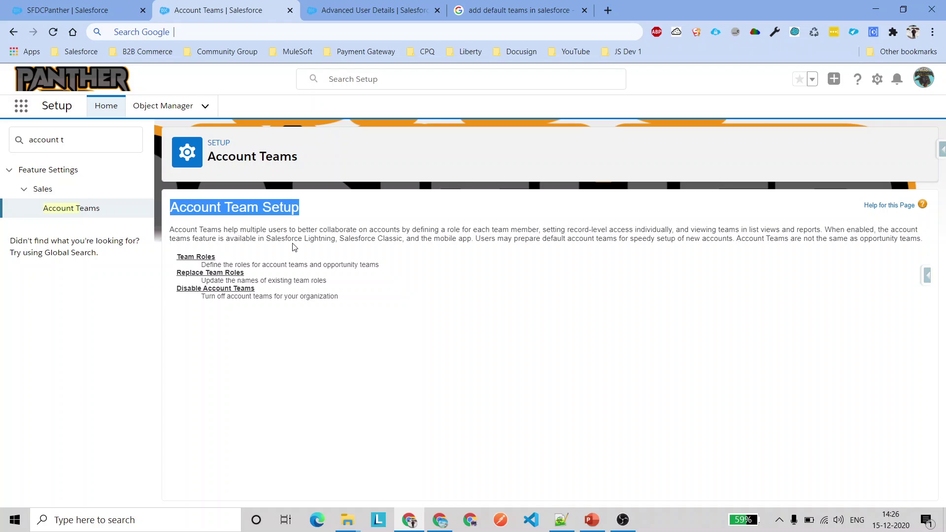
# Open the Advanced User Details in the administrator's personal settings and locate the Default Account Team section
pyautogui.click(922, 83)
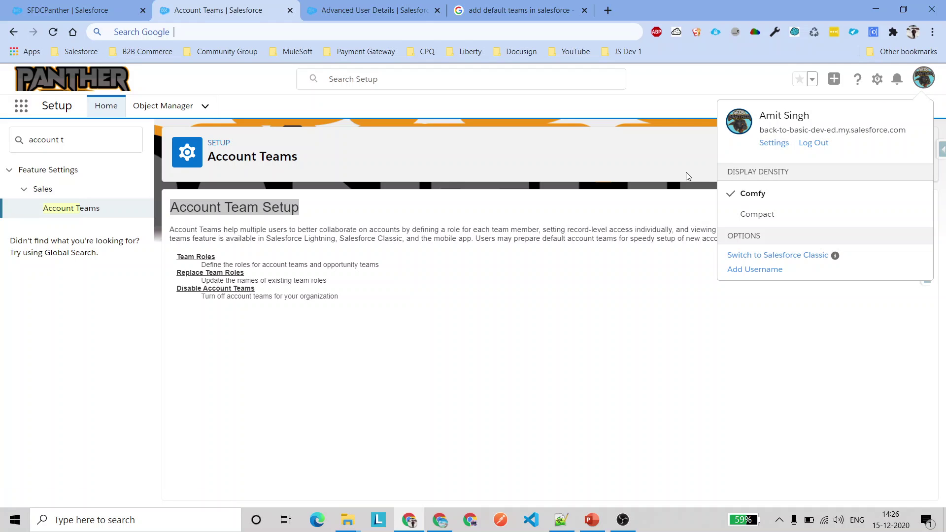
pyautogui.click(773, 143)
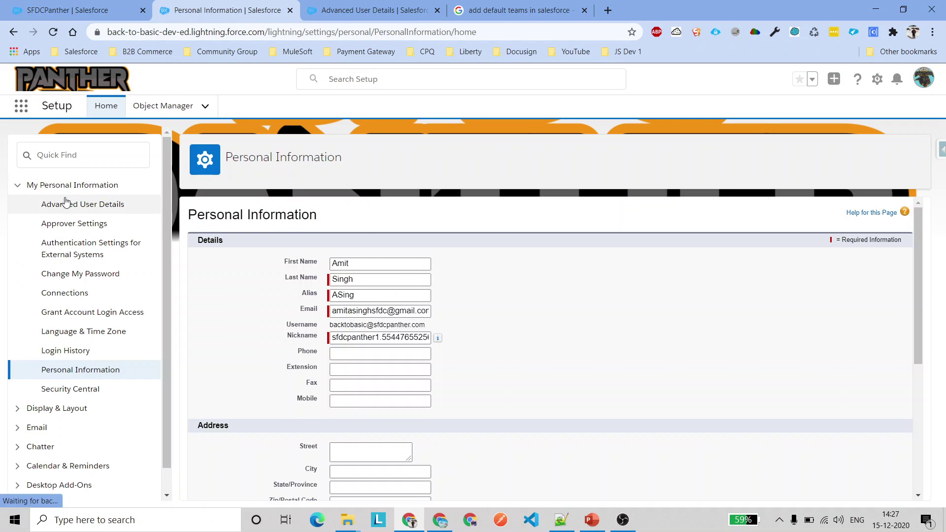
pyautogui.click(99, 206)
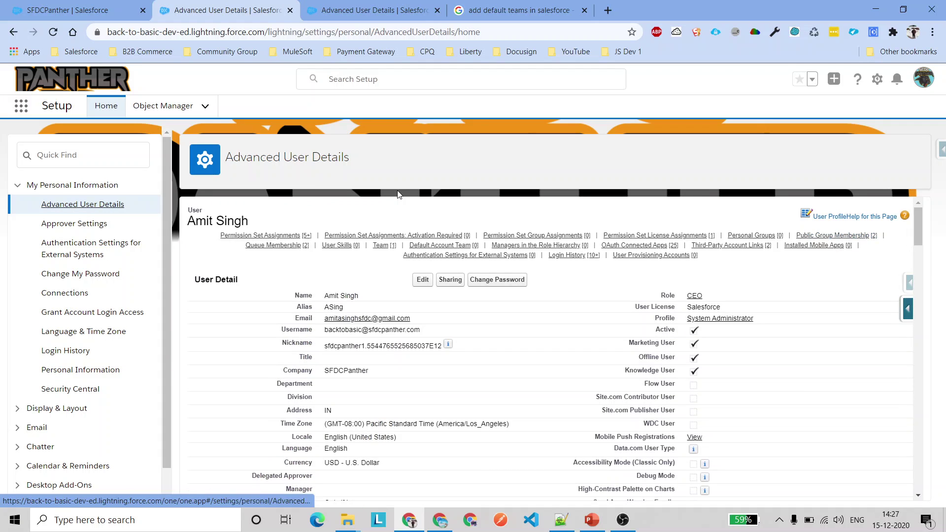
pyautogui.scroll(-10, 581, 315)
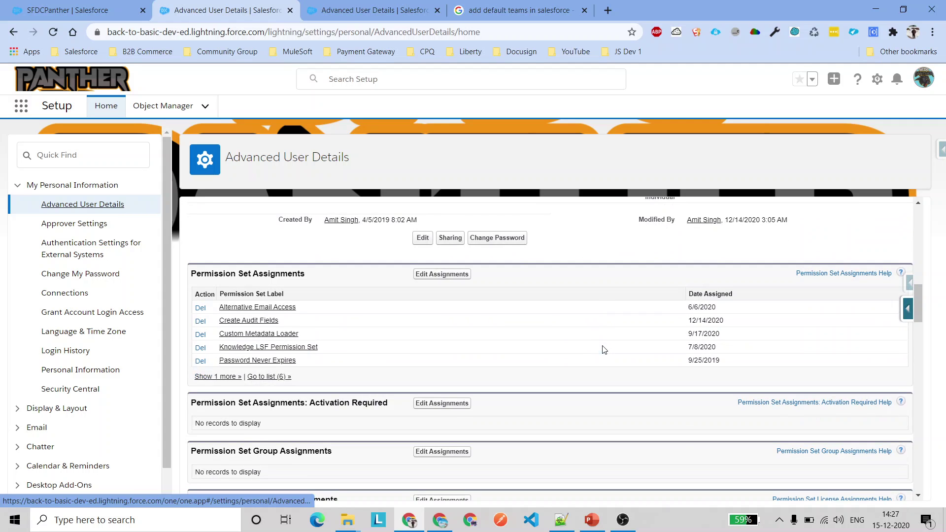
pyautogui.scroll(-10, 604, 349)
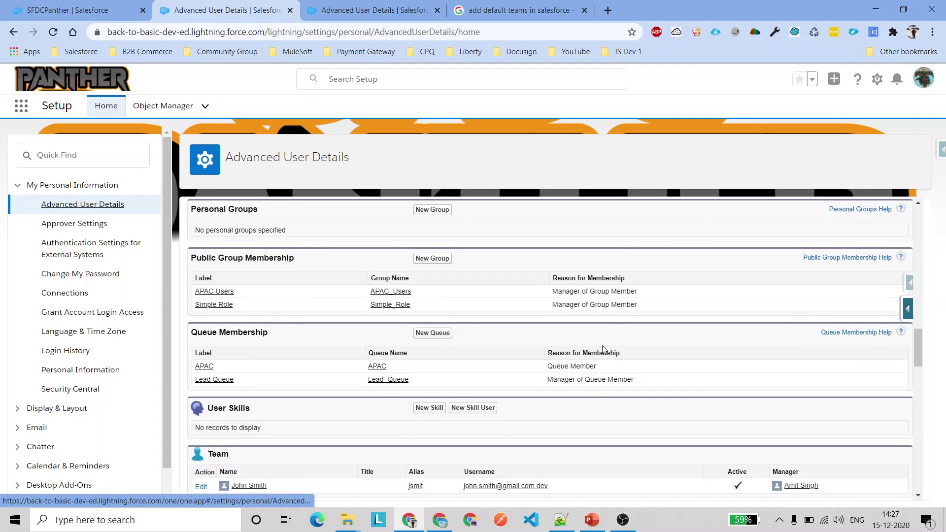
pyautogui.scroll(-1, 604, 349)
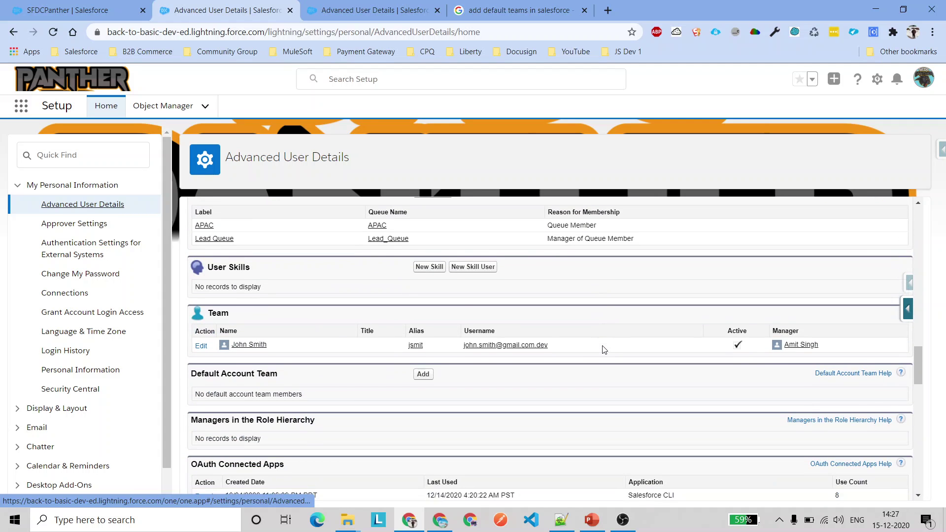
pyautogui.tripleClick(329, 345)
pyautogui.click(298, 333)
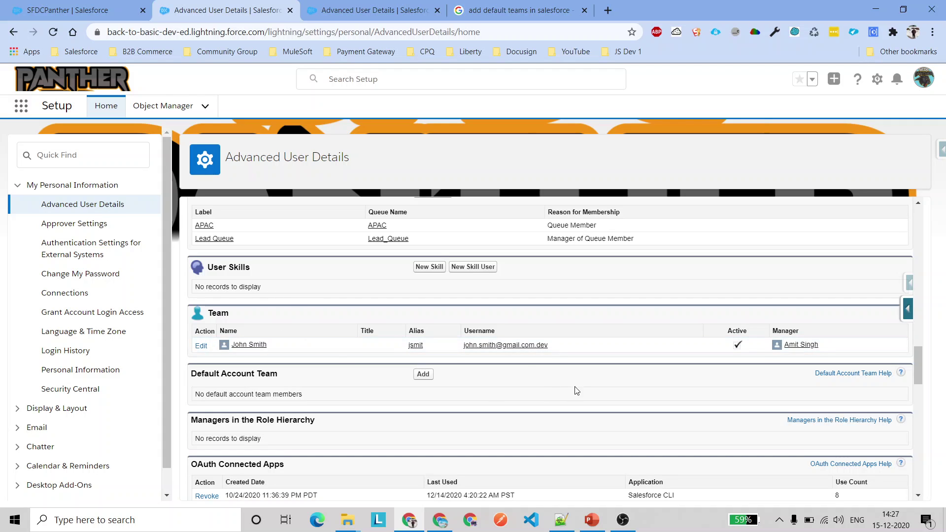
pyautogui.scroll(-1, 515, 379)
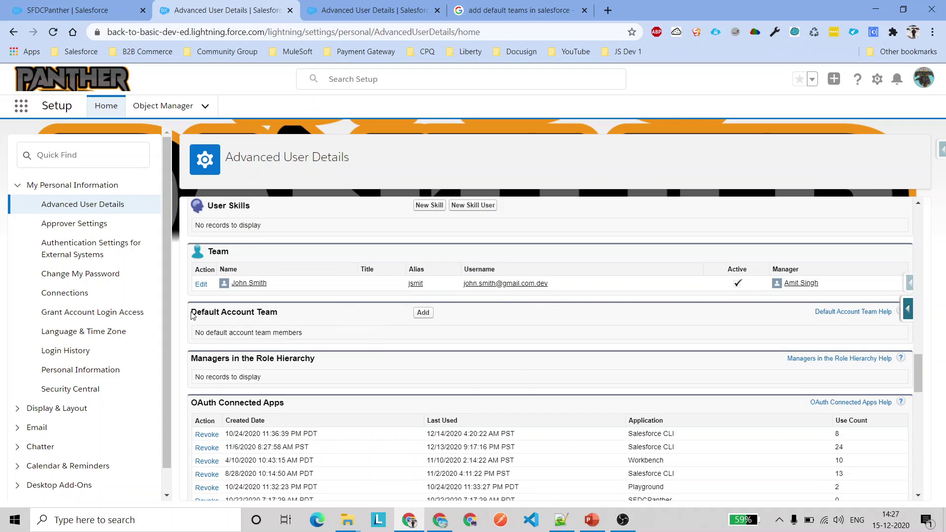
pyautogui.moveTo(192, 315); pyautogui.dragTo(307, 315)
# Start adding default account team members, choosing the user from the Team list first and the Security Control user second
pyautogui.click(423, 313)
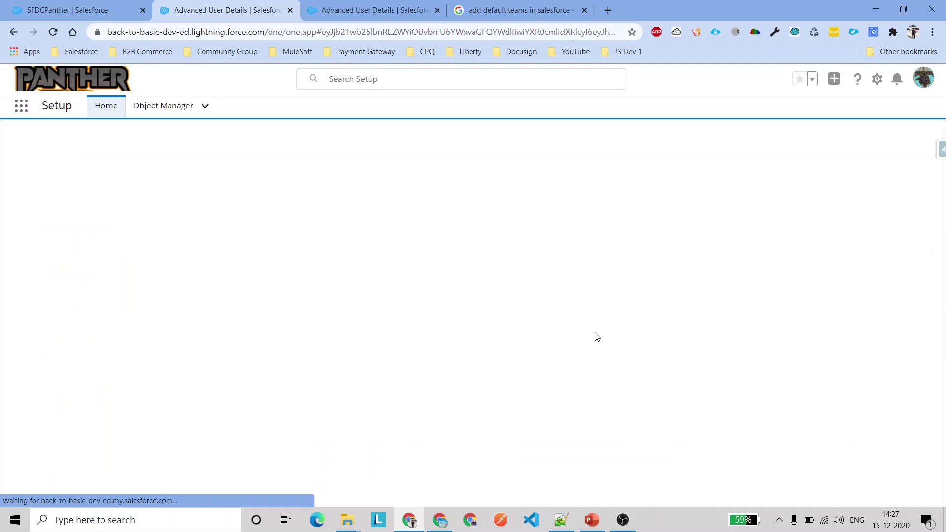
pyautogui.click(93, 269)
pyautogui.click(181, 264)
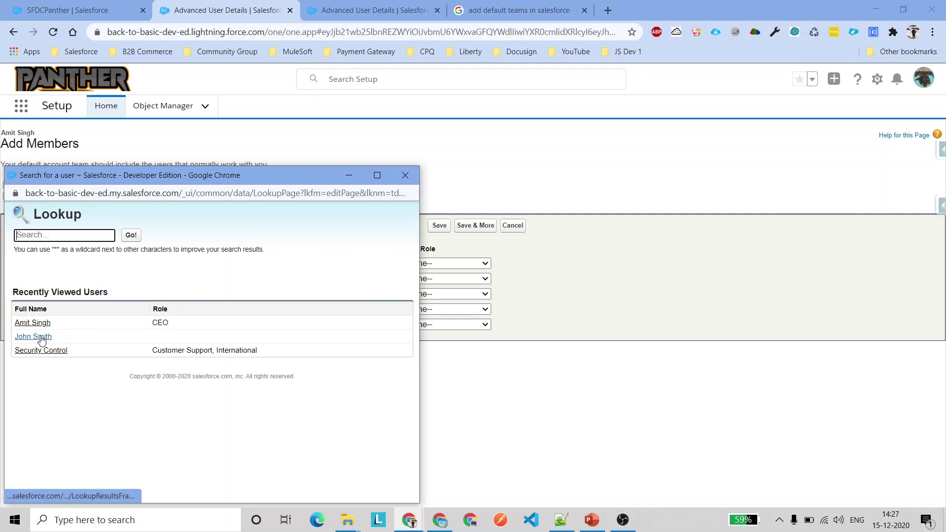
pyautogui.click(36, 336)
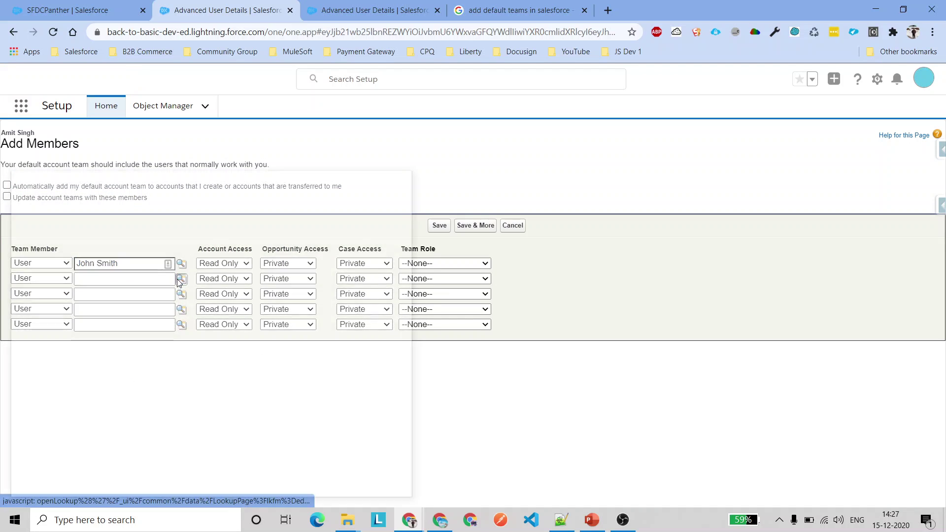
pyautogui.click(181, 279)
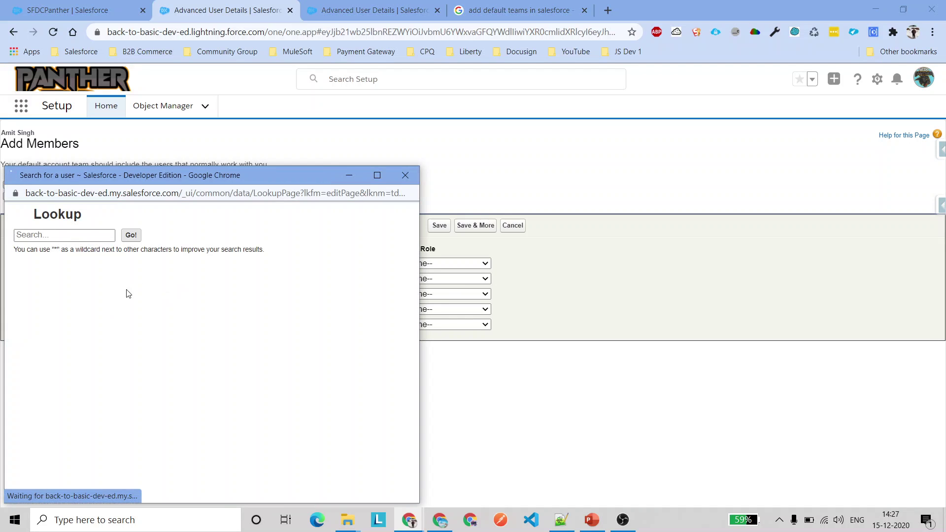
pyautogui.click(42, 350)
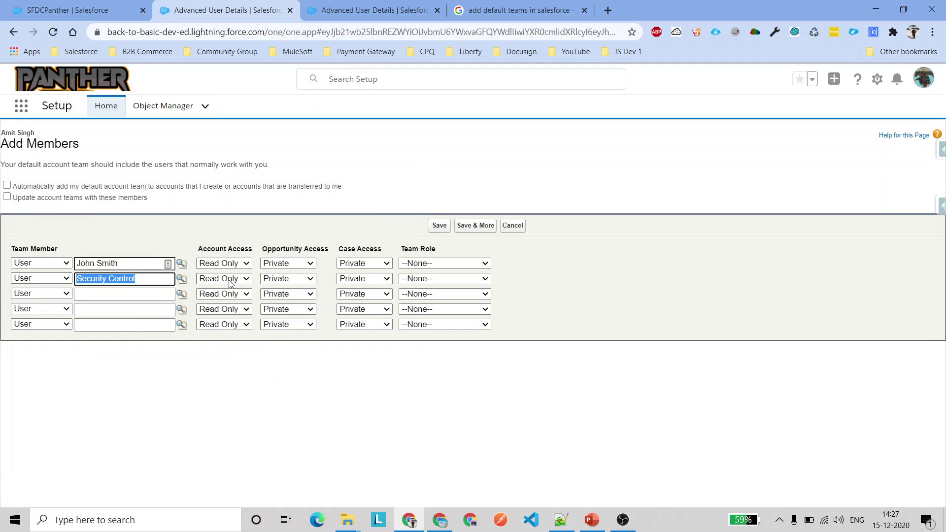
# Give the first member Read Only case access and the Account Manager role, make Security Control Executive Sponsor, and save the members
pyautogui.click(305, 266)
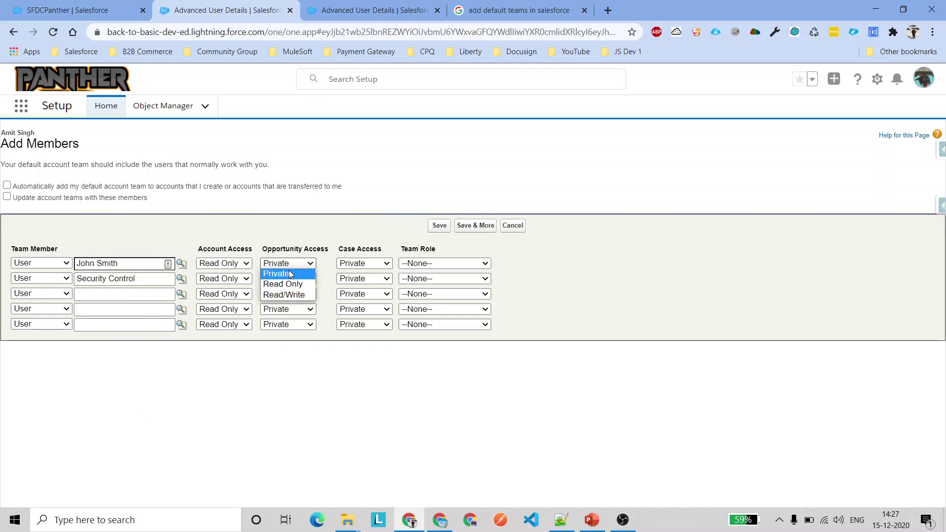
pyautogui.click(378, 265)
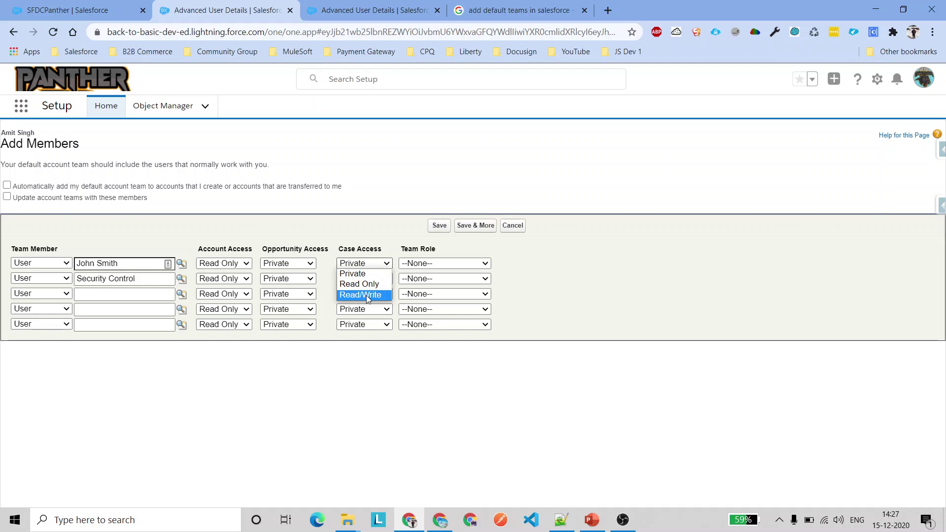
pyautogui.click(364, 285)
pyautogui.click(428, 264)
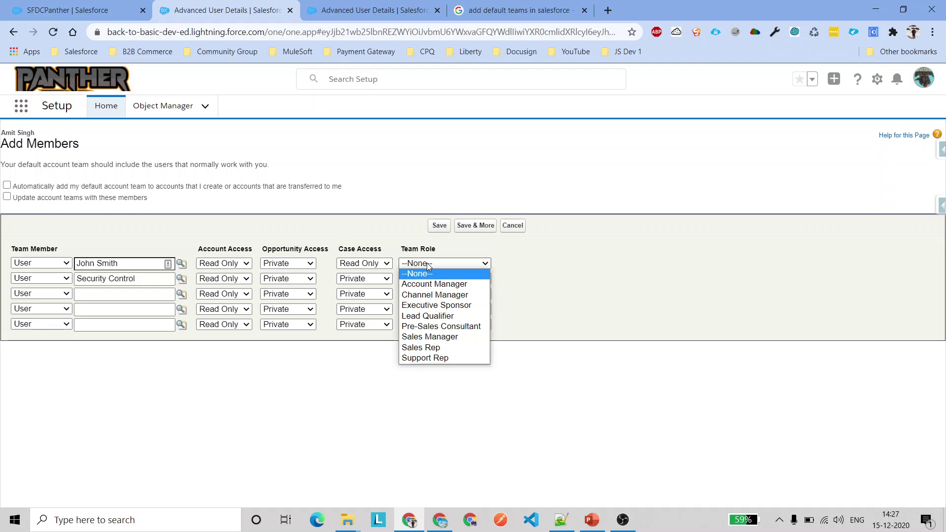
pyautogui.click(438, 285)
pyautogui.click(438, 279)
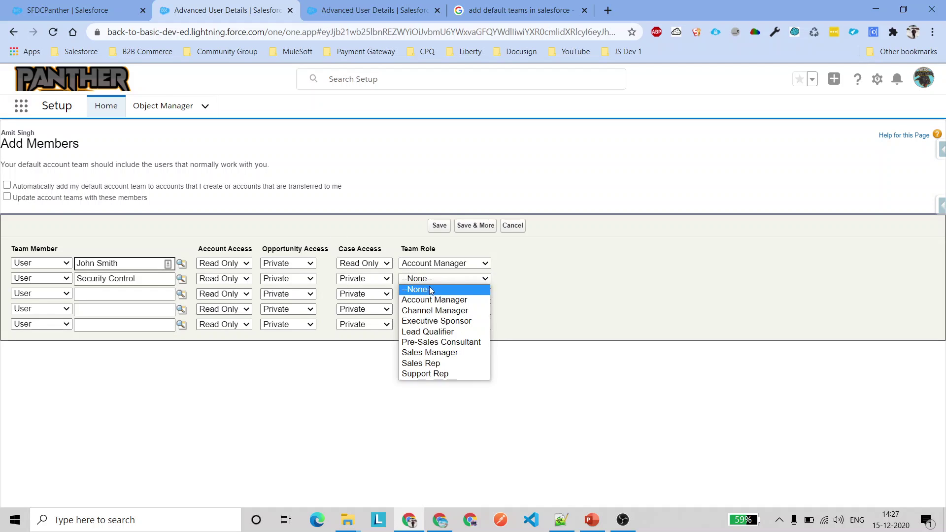
pyautogui.click(438, 321)
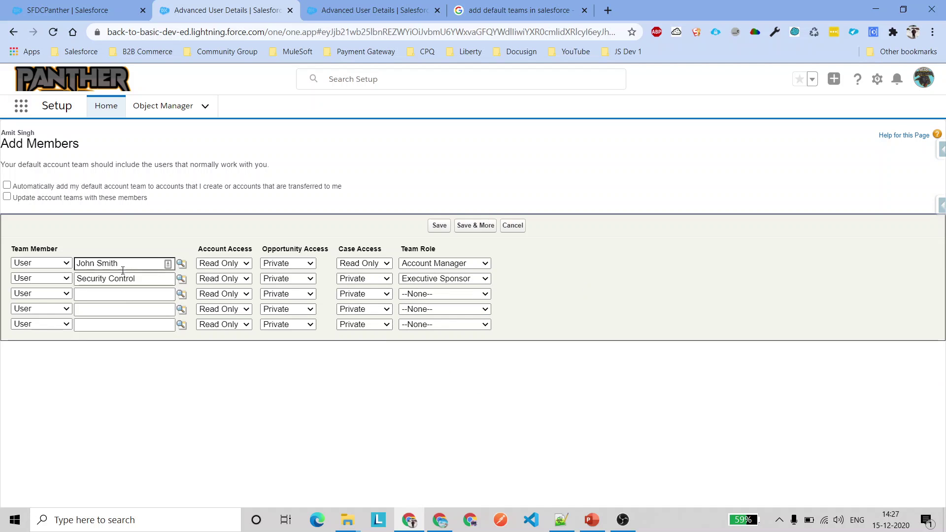
pyautogui.moveTo(129, 263); pyautogui.dragTo(49, 264)
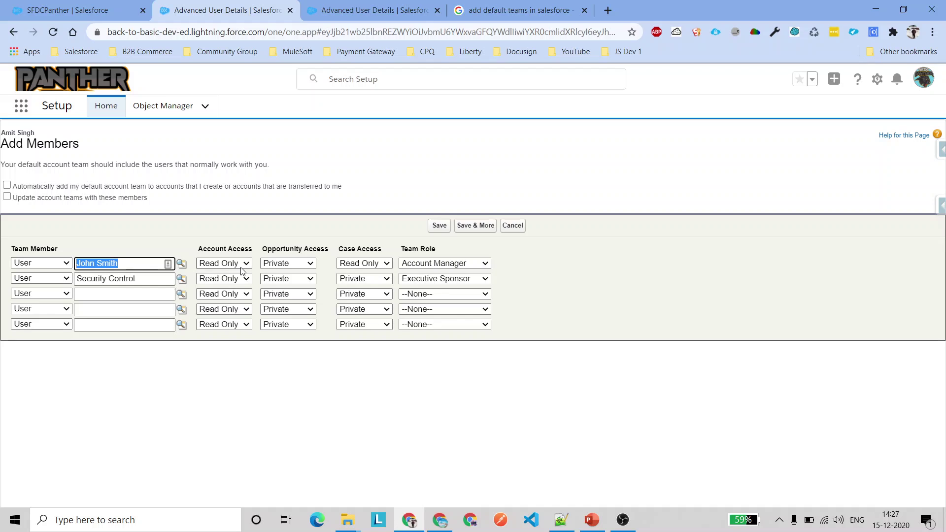
pyautogui.click(440, 226)
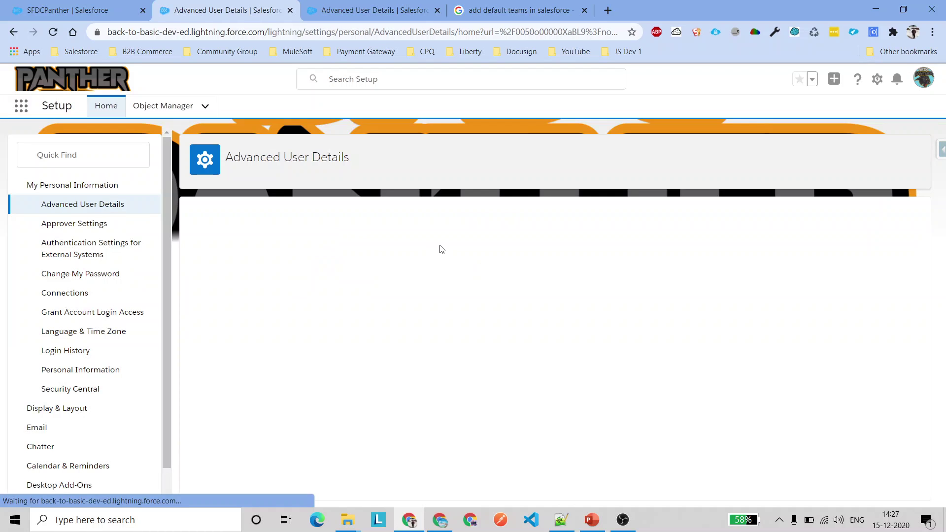
# Examine the Add Members form's options for automatically adding the default team and updating account teams, and leave the form without saving
pyautogui.scroll(-15, 526, 376)
pyautogui.scroll(-6, 531, 367)
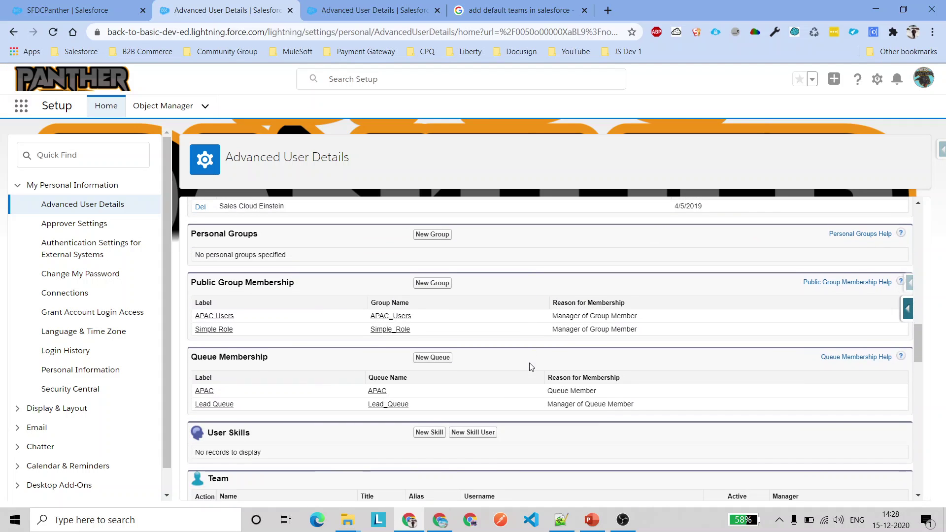
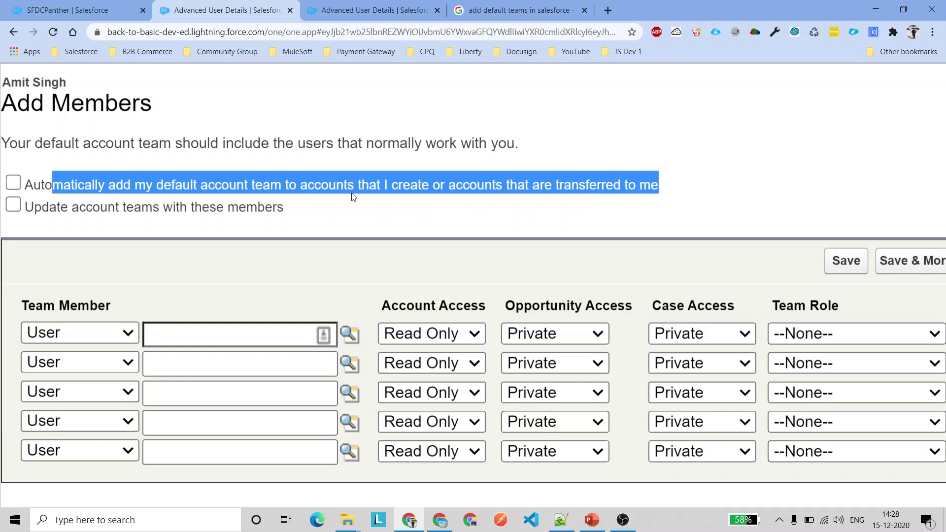
pyautogui.click(309, 194)
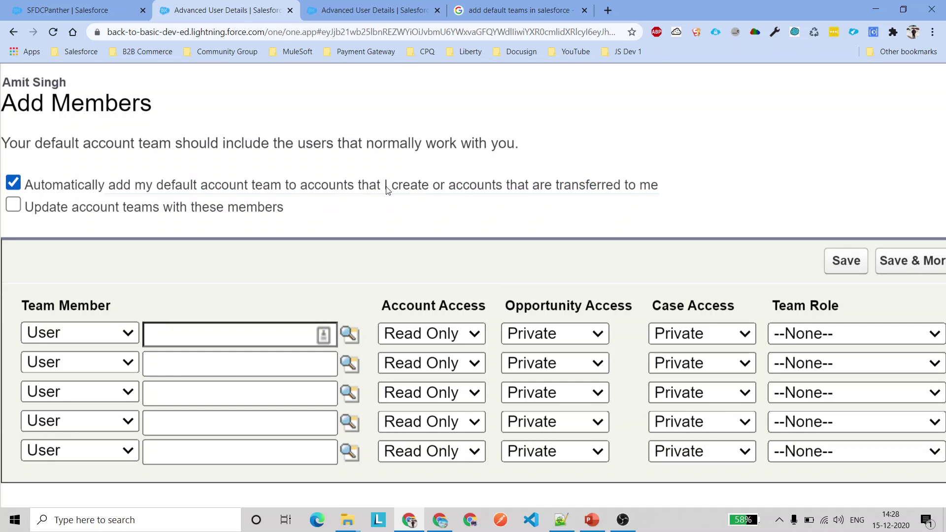
pyautogui.moveTo(387, 190); pyautogui.dragTo(513, 193)
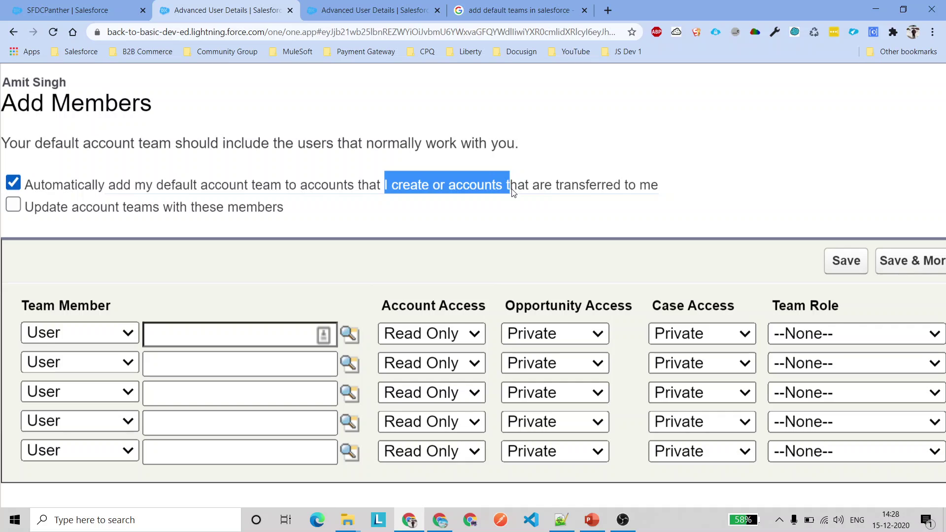
pyautogui.click(592, 192)
pyautogui.moveTo(669, 186); pyautogui.dragTo(509, 185)
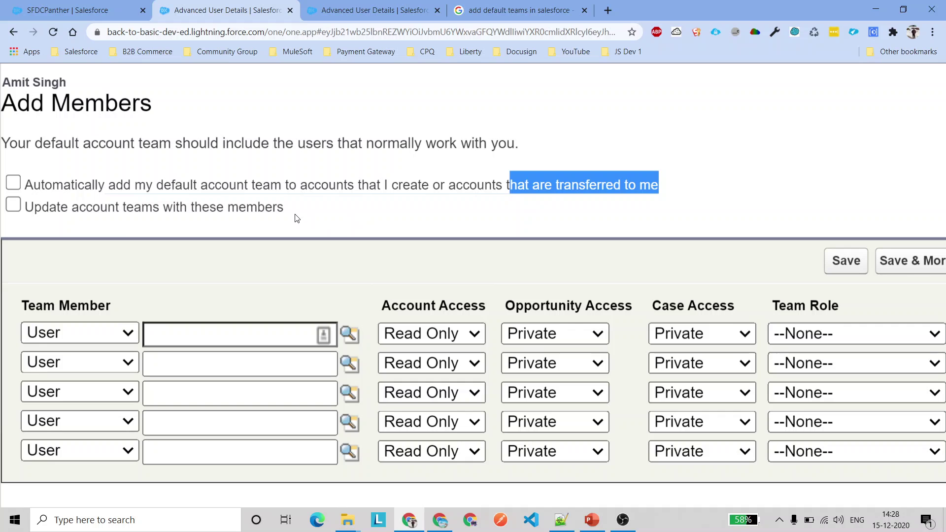
pyautogui.moveTo(297, 219); pyautogui.dragTo(2, 217)
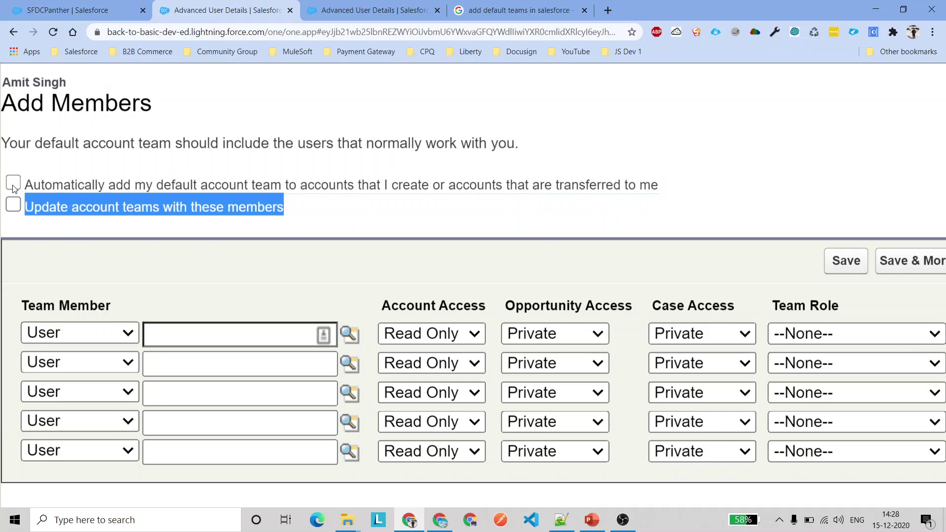
pyautogui.click(14, 183)
pyautogui.click(14, 204)
pyautogui.click(14, 32)
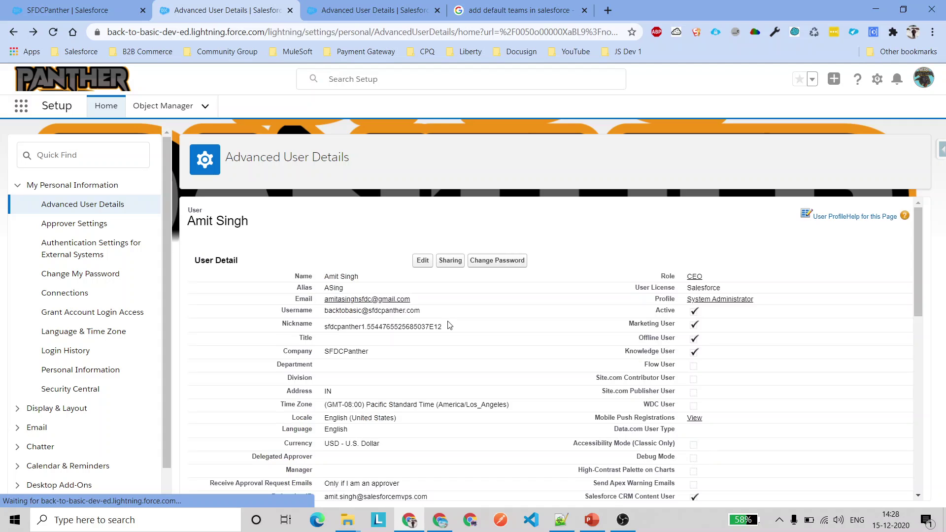
# Delete Security Control from the default account team with removal from the account teams of my accounts enabled, and return to the team list
pyautogui.scroll(-15, 451, 335)
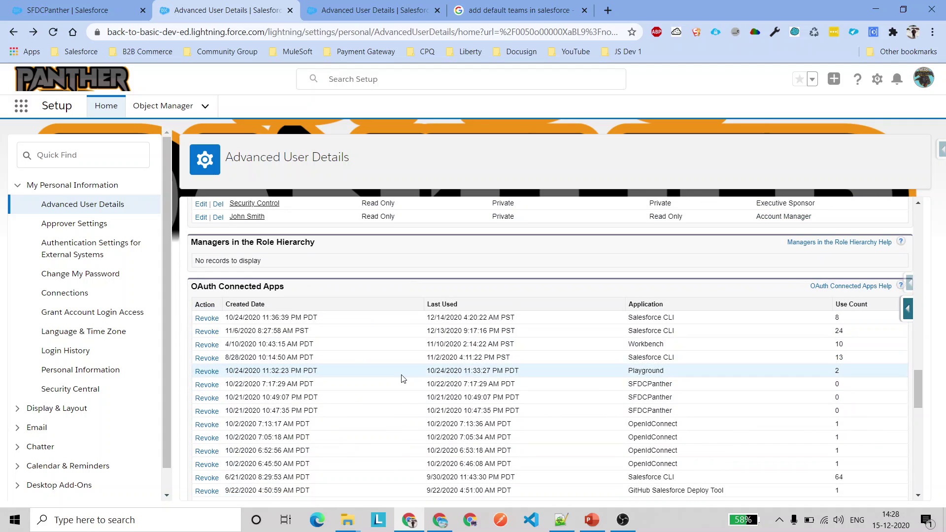
pyautogui.scroll(5, 401, 377)
pyautogui.click(218, 450)
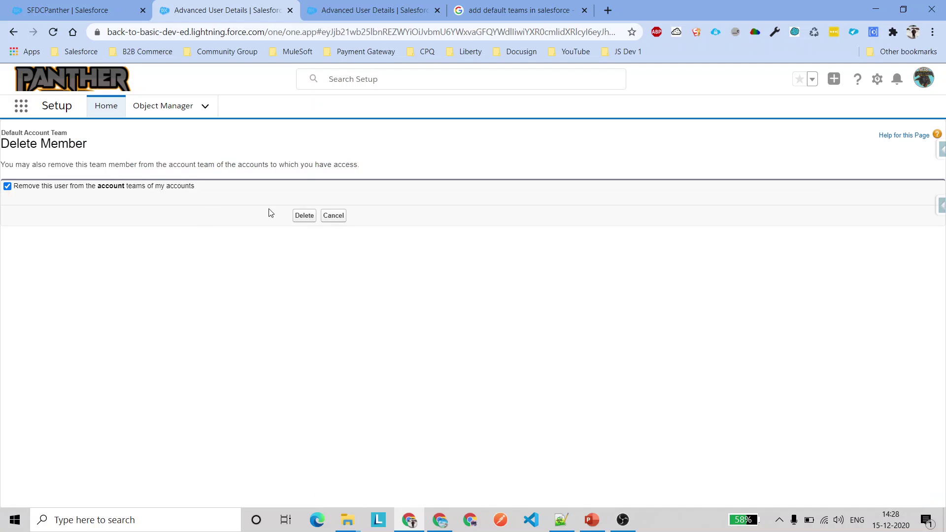
pyautogui.click(304, 216)
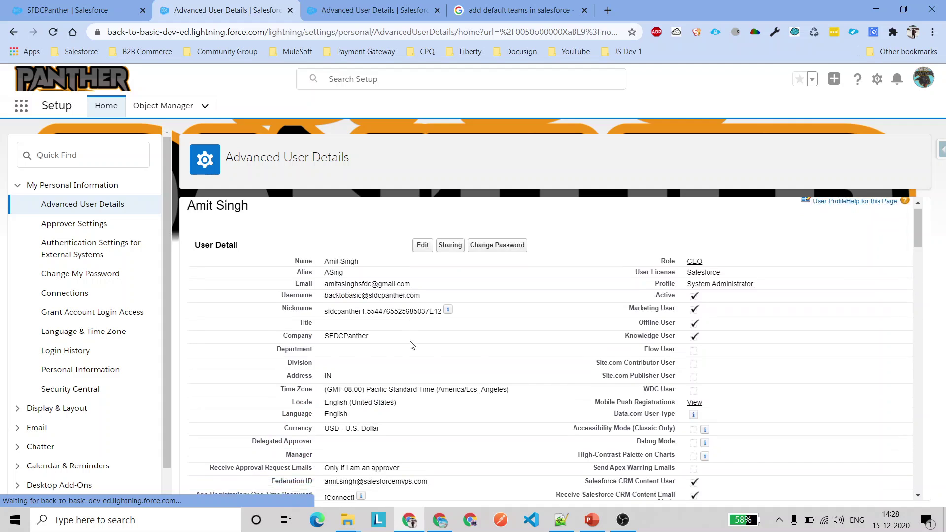
pyautogui.scroll(-10, 411, 340)
pyautogui.scroll(-5, 277, 377)
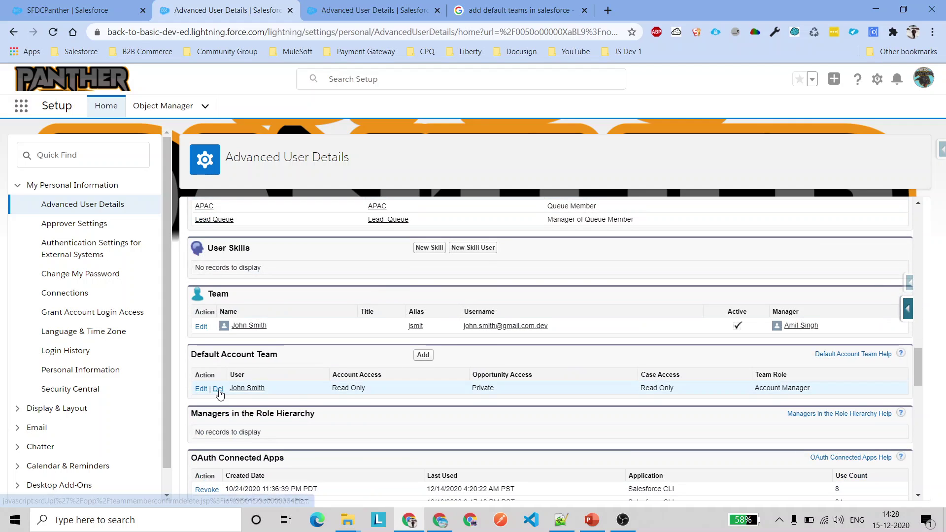
# Delete the remaining default account team member without enabling removal from the account teams of my accounts, and return to the team list
pyautogui.click(220, 394)
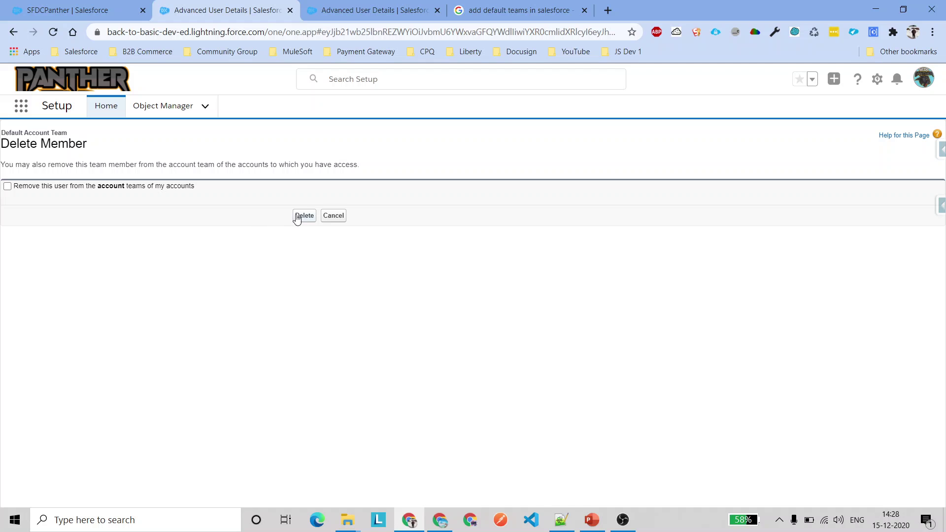
pyautogui.click(304, 216)
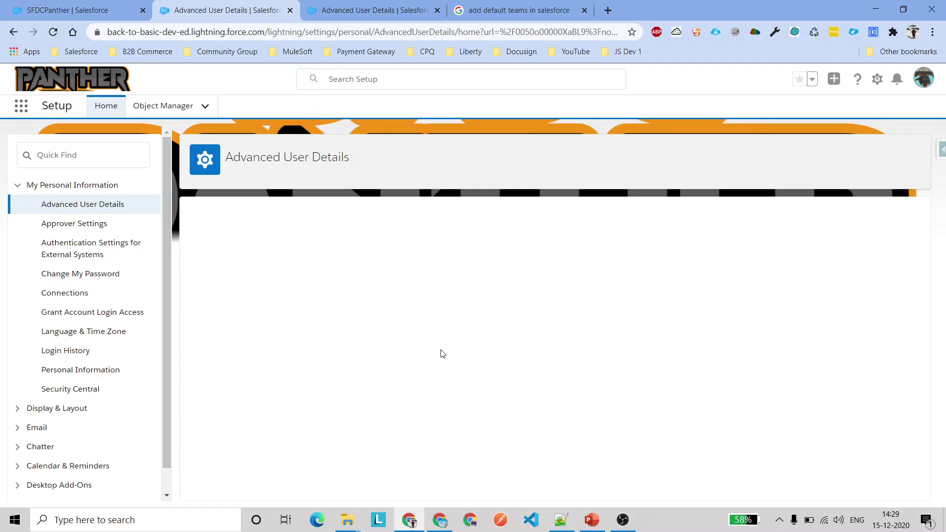
pyautogui.scroll(-10, 481, 364)
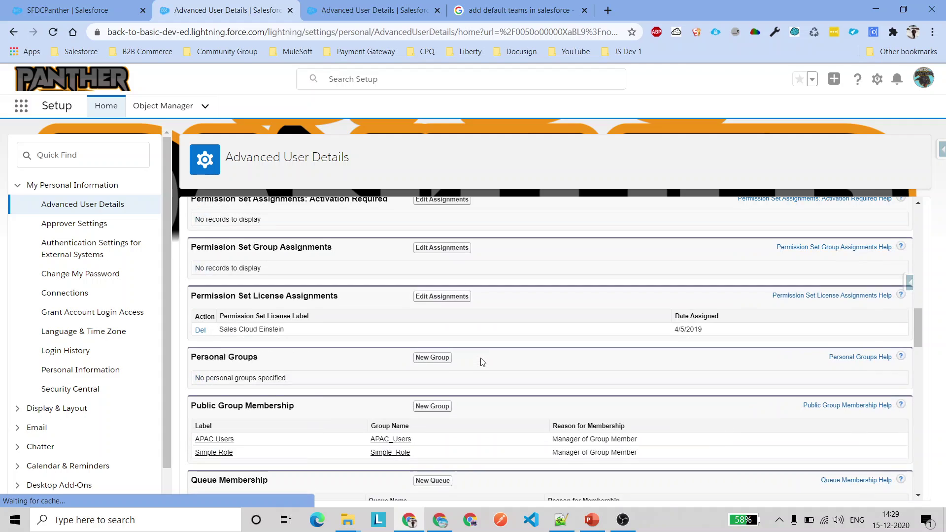
pyautogui.scroll(3, 481, 363)
pyautogui.scroll(-3, 482, 363)
pyautogui.scroll(-3, 473, 375)
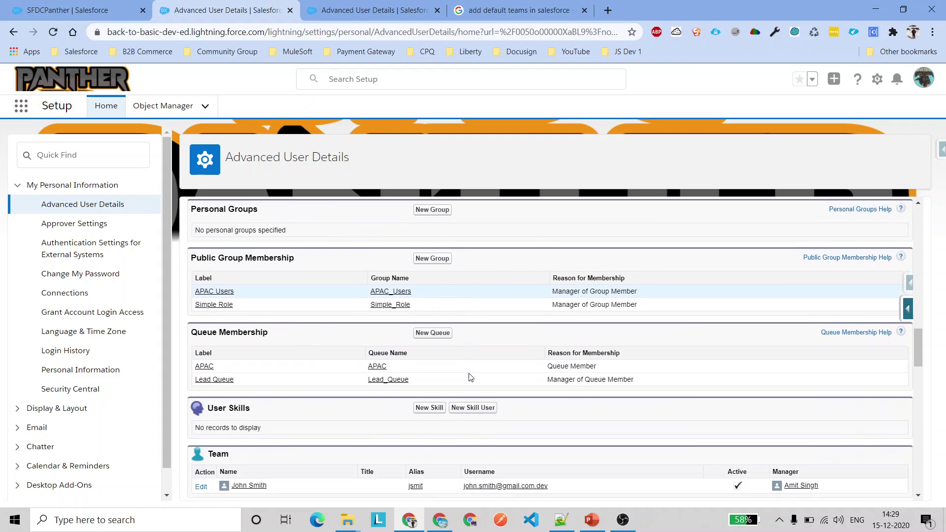
pyautogui.scroll(3, 472, 379)
pyautogui.scroll(-4, 472, 378)
# Start adding default account team members with account team updating enabled, choosing the user from the Team list first and Security Control second
pyautogui.click(424, 417)
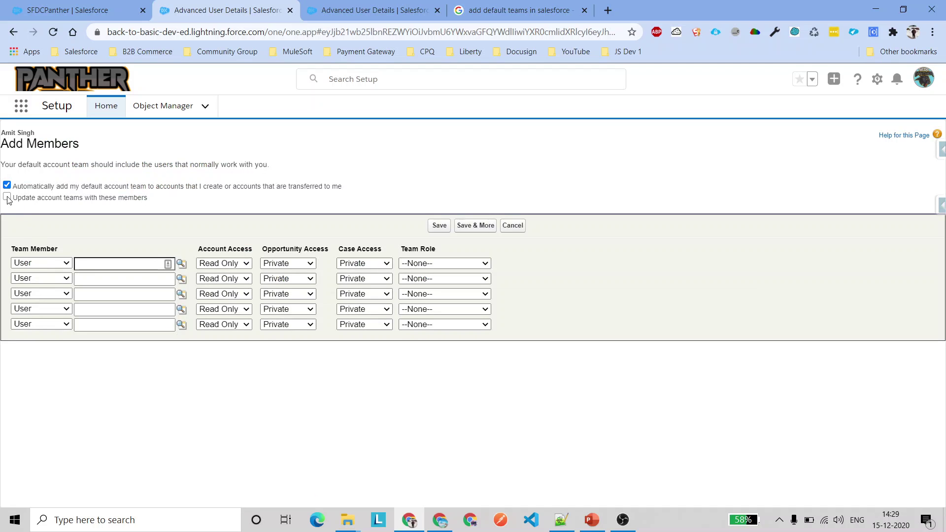
pyautogui.click(7, 197)
pyautogui.click(181, 264)
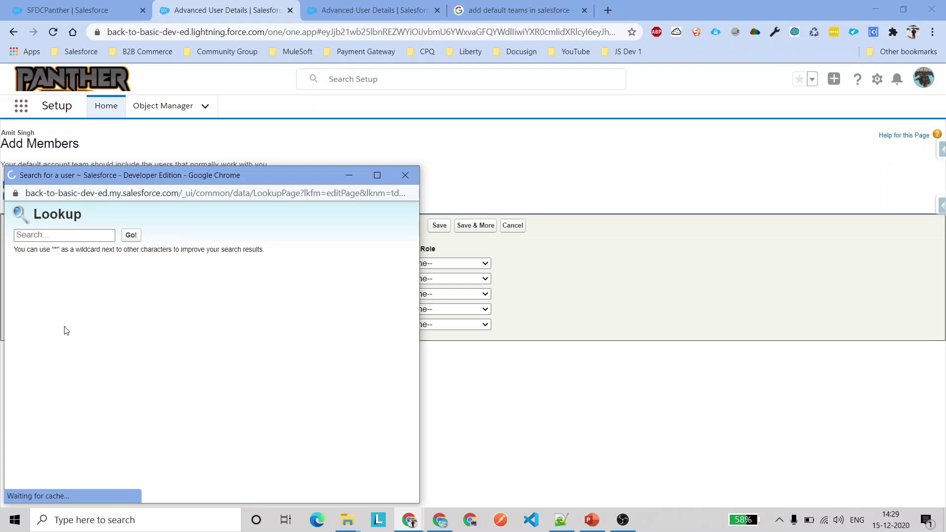
pyautogui.click(39, 336)
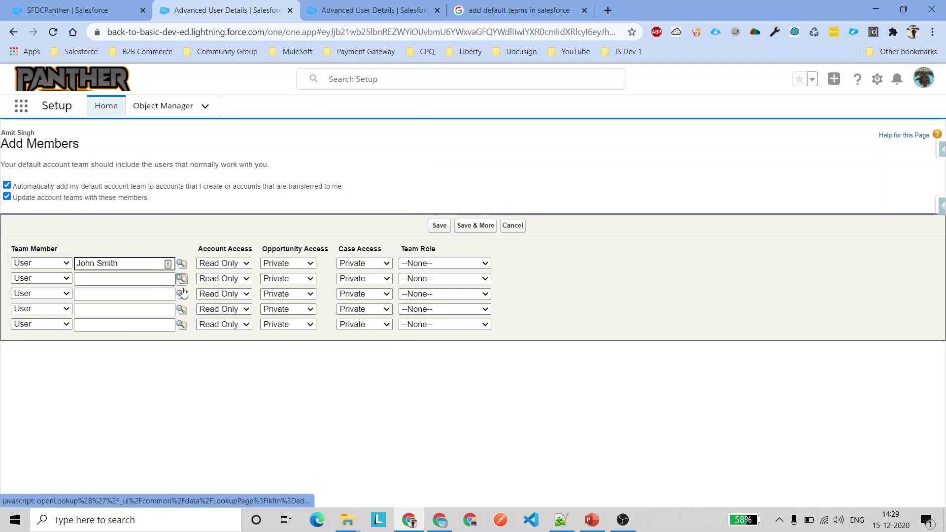
pyautogui.click(181, 279)
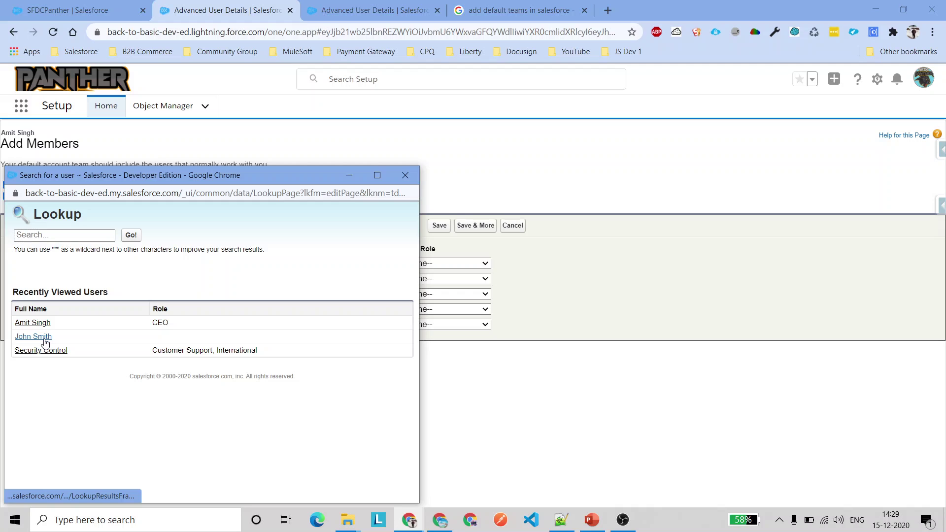
pyautogui.click(51, 353)
# Set case access to Read Only for the first member and Read/Write for Security Control
pyautogui.click(297, 263)
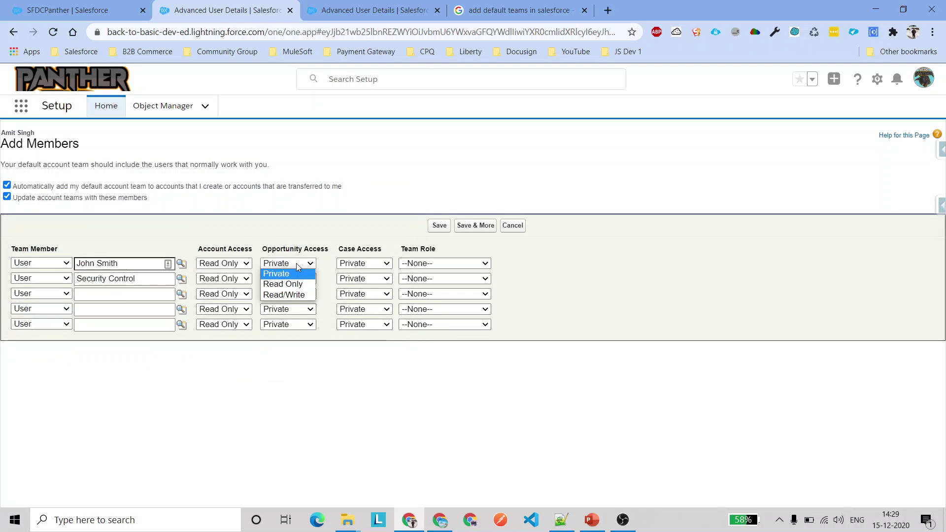
pyautogui.click(371, 264)
pyautogui.click(368, 284)
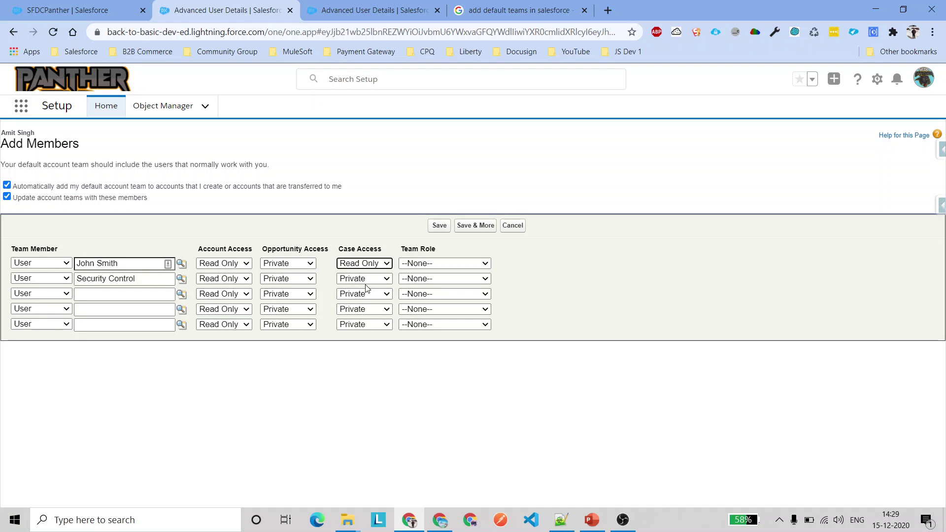
pyautogui.click(360, 279)
pyautogui.click(364, 311)
# Make the first member Account Manager and Security Control Executive Sponsor with Read Only opportunity access, save the members, and check the user details page
pyautogui.click(419, 279)
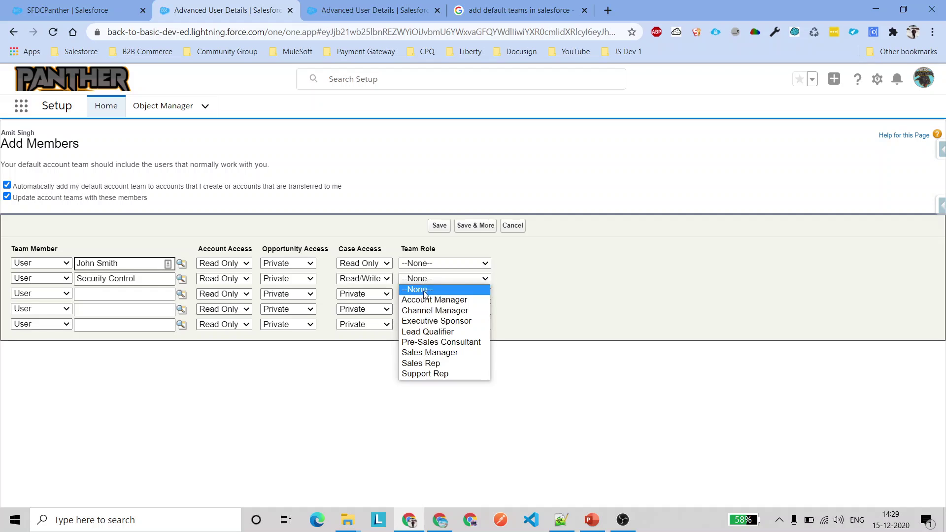
pyautogui.click(428, 320)
pyautogui.click(429, 263)
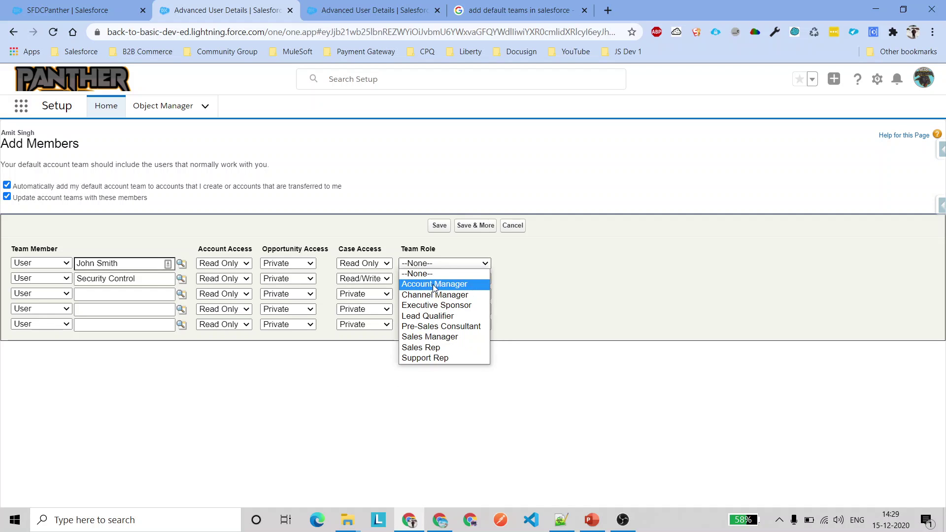
pyautogui.click(432, 281)
pyautogui.click(280, 279)
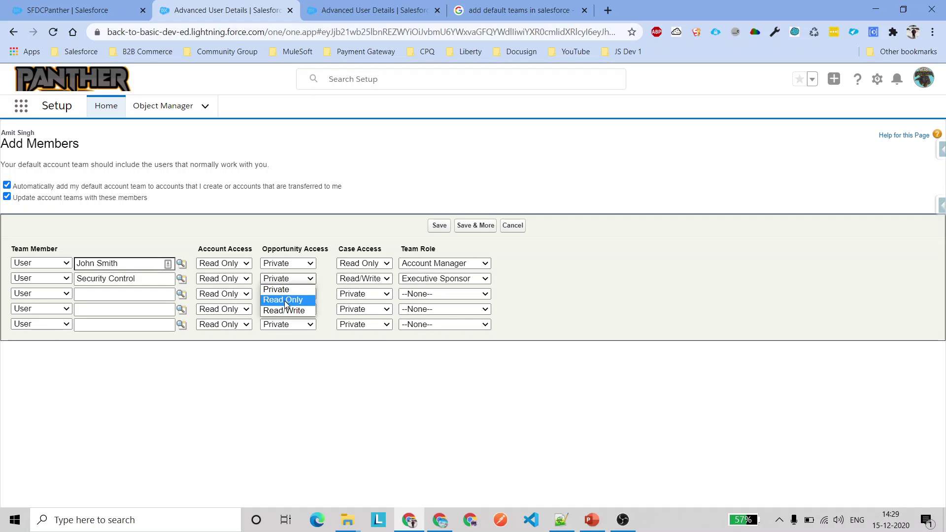
pyautogui.click(286, 300)
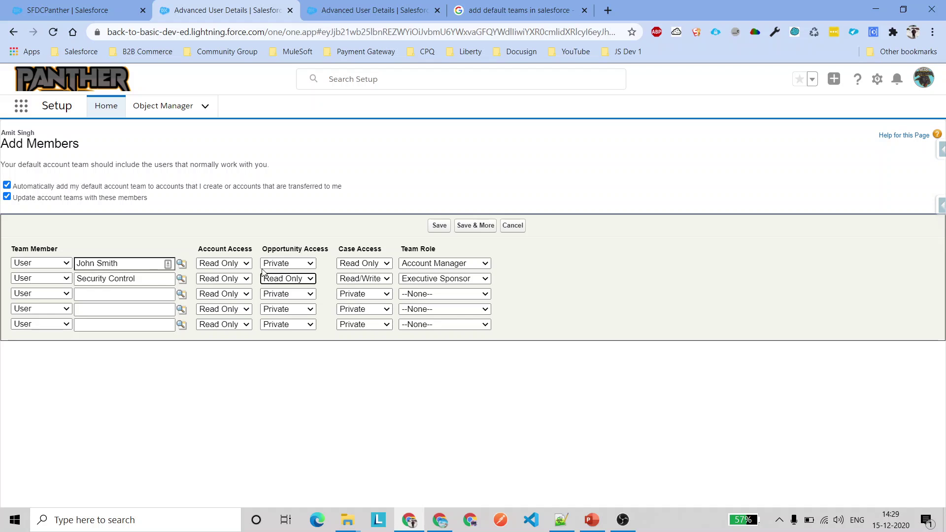
pyautogui.click(438, 227)
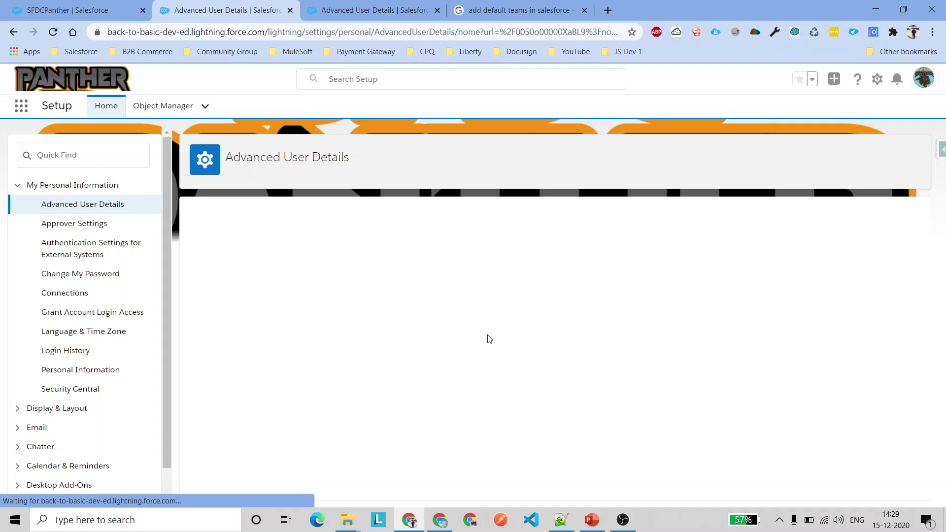
pyautogui.scroll(-20, 539, 339)
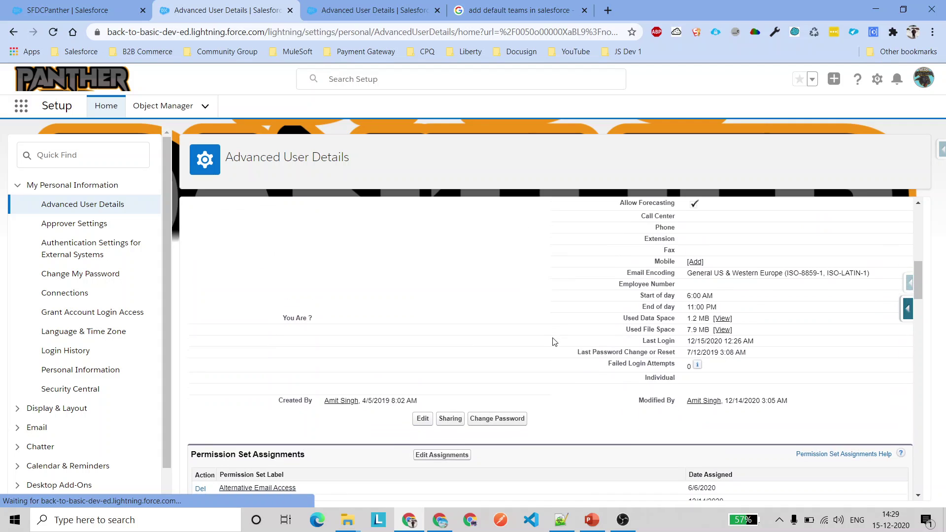
pyautogui.moveTo(441, 388); pyautogui.dragTo(340, 401)
pyautogui.click(363, 386)
# Start a new account named Salesforce.com with the rating Hot, leaving the parent account empty
pyautogui.click(74, 10)
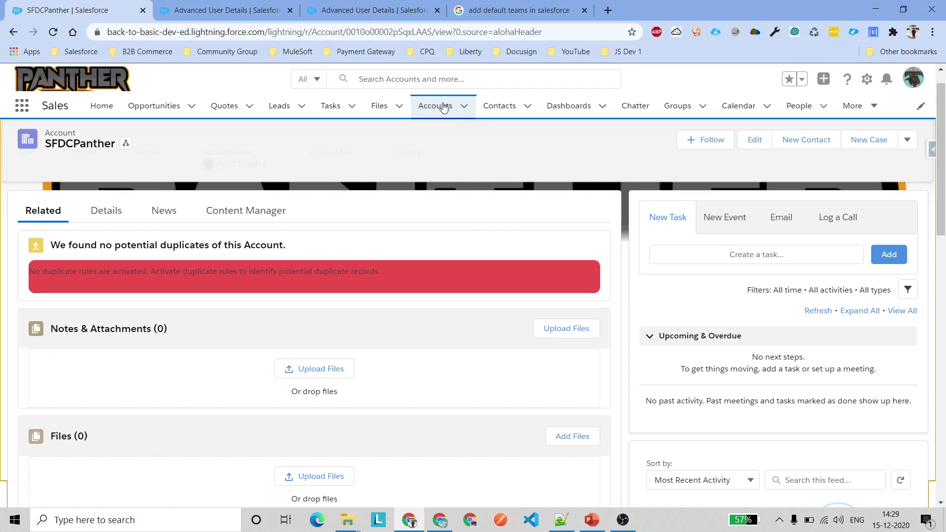
pyautogui.click(443, 108)
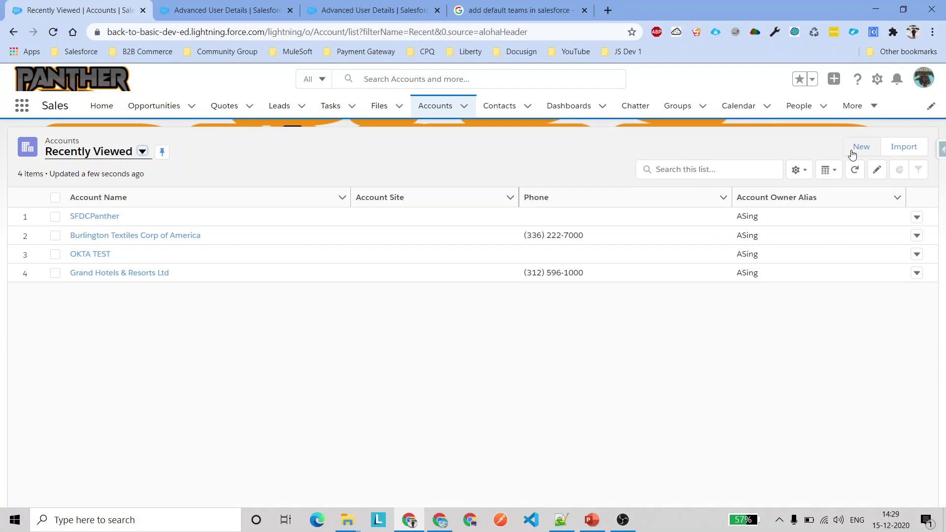
pyautogui.click(857, 149)
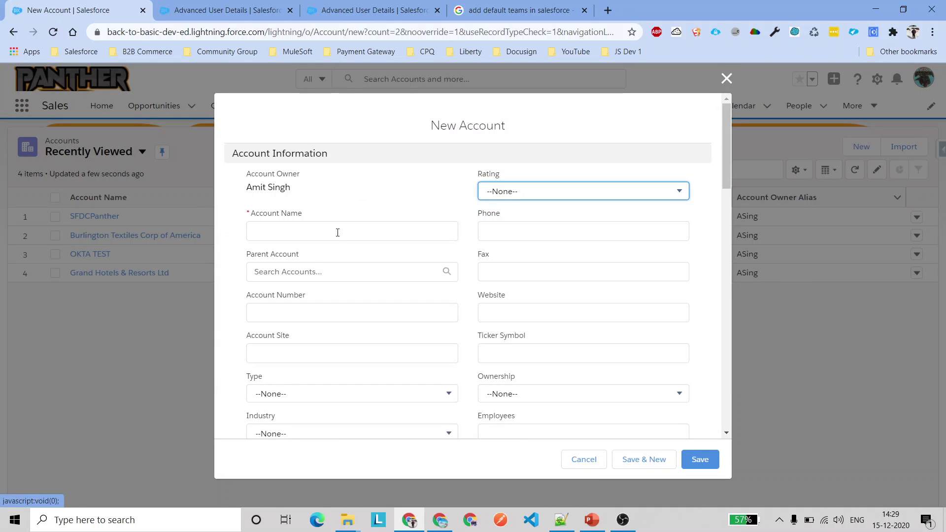
pyautogui.click(271, 232)
pyautogui.write('Salesforce.com')
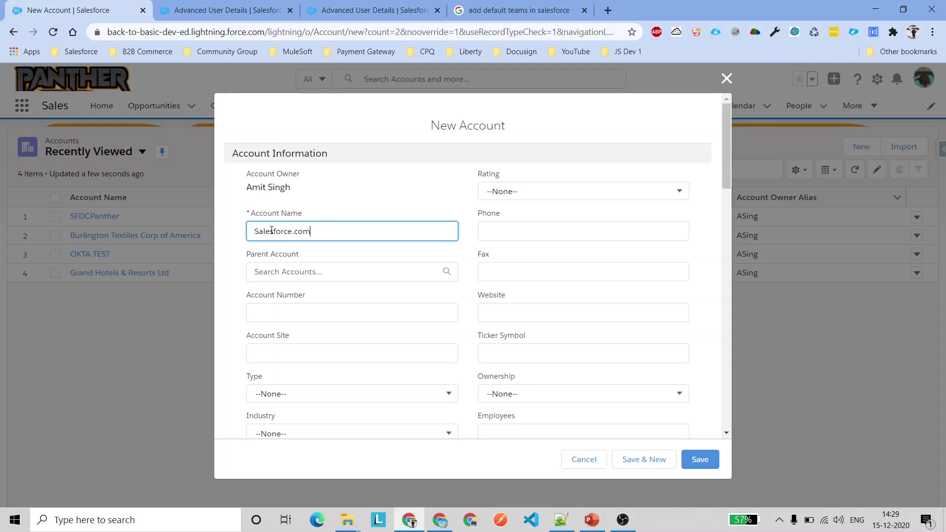
pyautogui.click(612, 200)
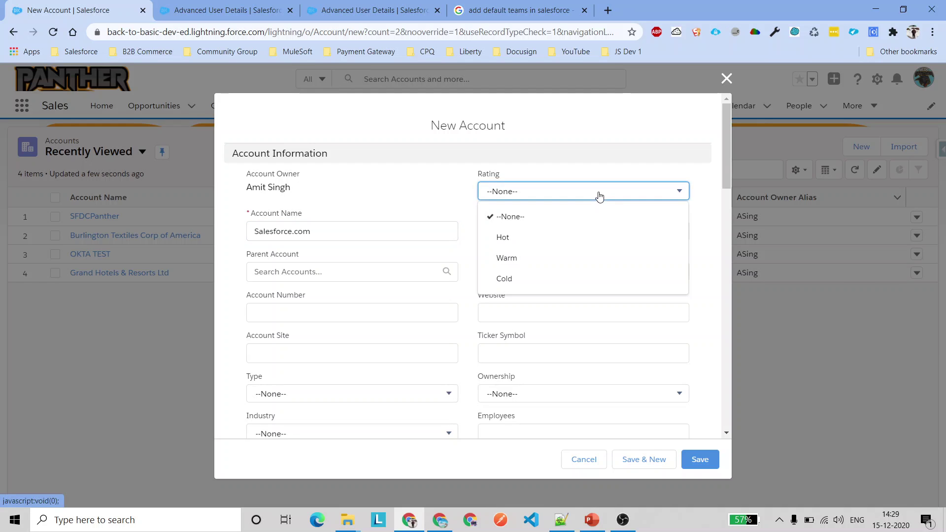
pyautogui.click(553, 241)
pyautogui.click(321, 272)
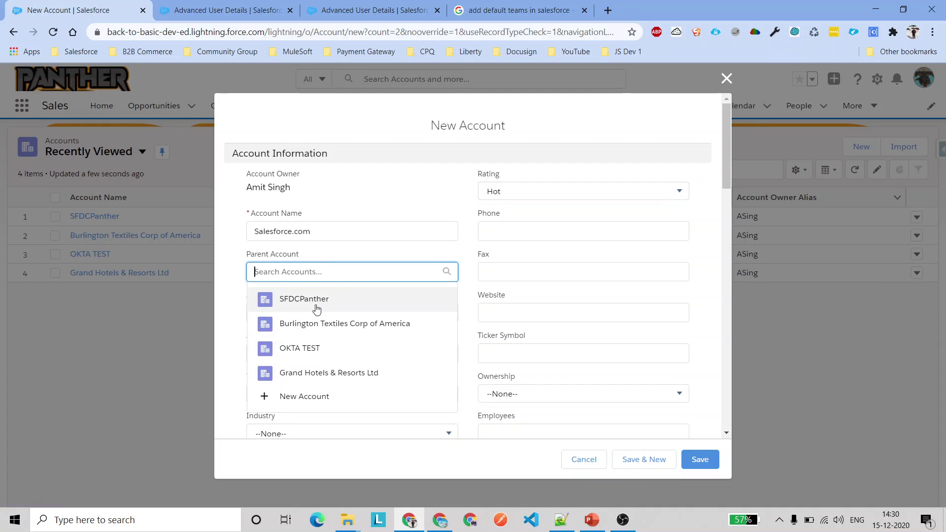
pyautogui.click(420, 251)
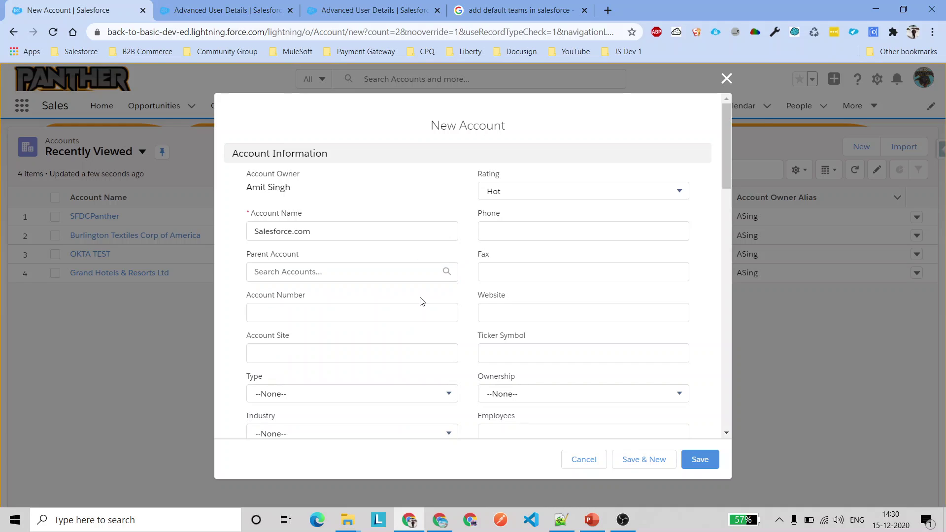
# Look over the remaining fields of the new account form and save the account
pyautogui.scroll(-10, 421, 299)
pyautogui.scroll(3, 350, 247)
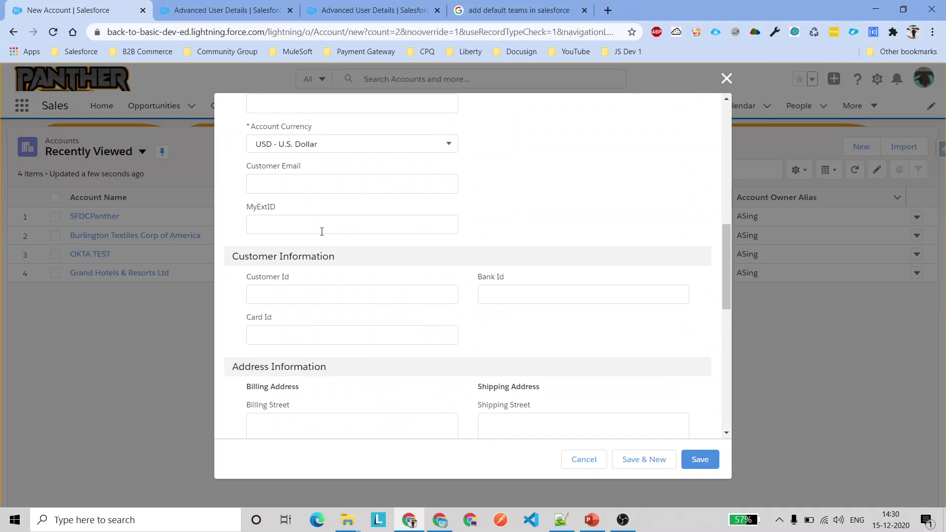
pyautogui.scroll(3, 355, 249)
pyautogui.scroll(-3, 546, 267)
pyautogui.scroll(-10, 546, 266)
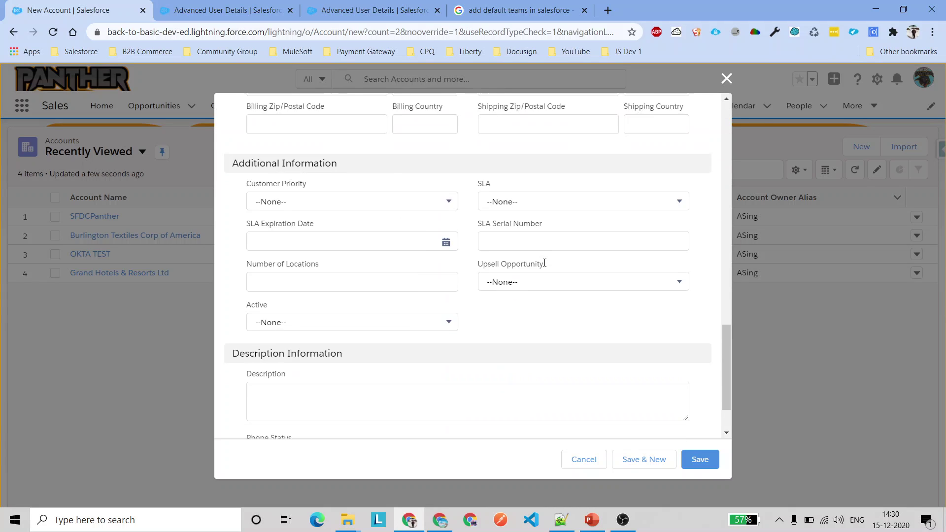
pyautogui.click(700, 458)
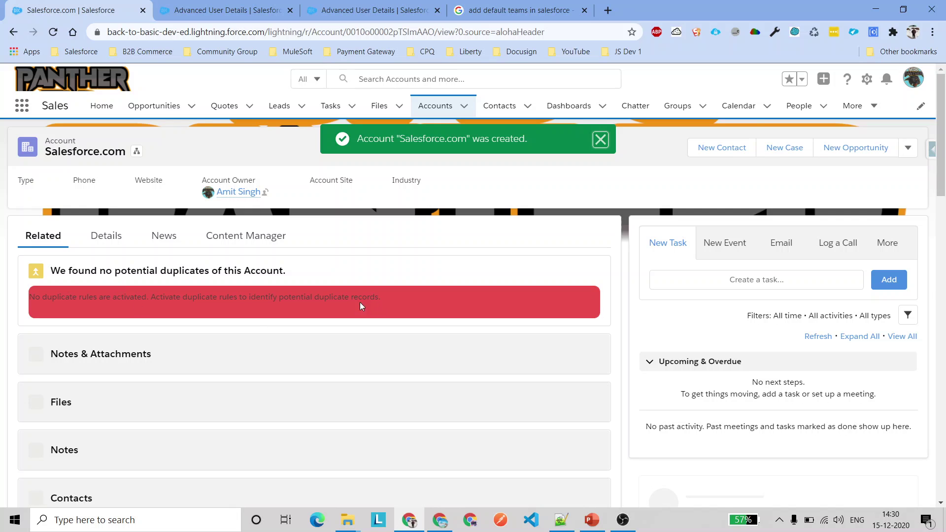
# Examine the Account Team members and their roles on the Salesforce.com account
pyautogui.scroll(-5, 359, 303)
pyautogui.scroll(-3, 442, 325)
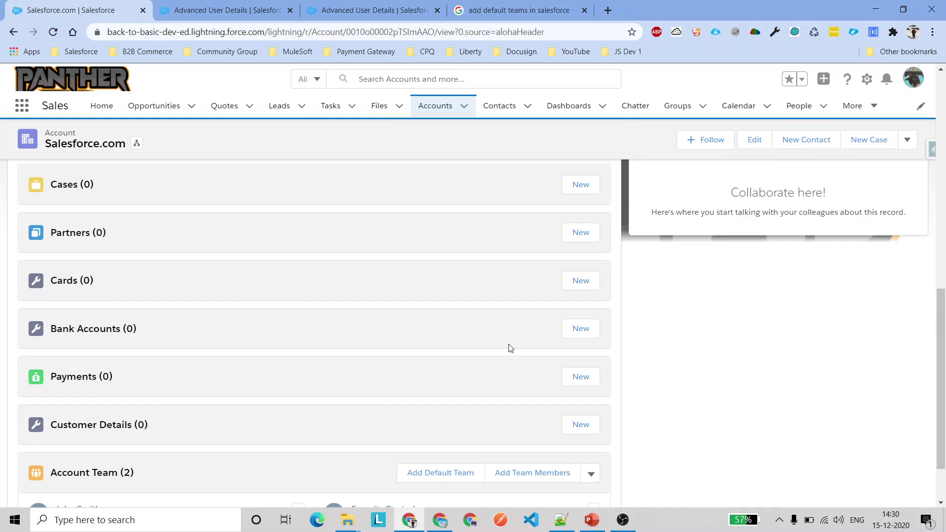
pyautogui.scroll(-2, 277, 449)
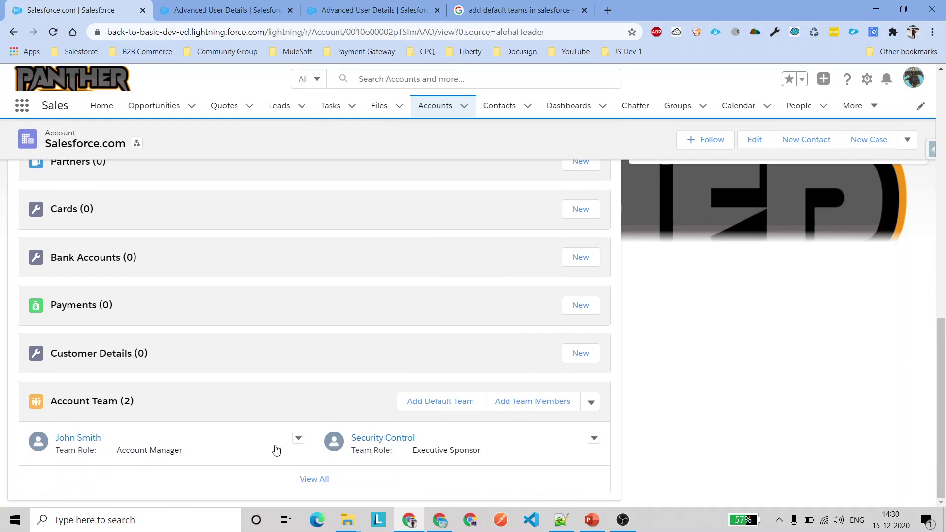
pyautogui.moveTo(205, 450); pyautogui.dragTo(126, 451)
pyautogui.click(216, 453)
# Switch to the Chrome window logged in as the team member and look for Salesforce.com in the All Accounts list
pyautogui.click(440, 520)
pyautogui.click(495, 133)
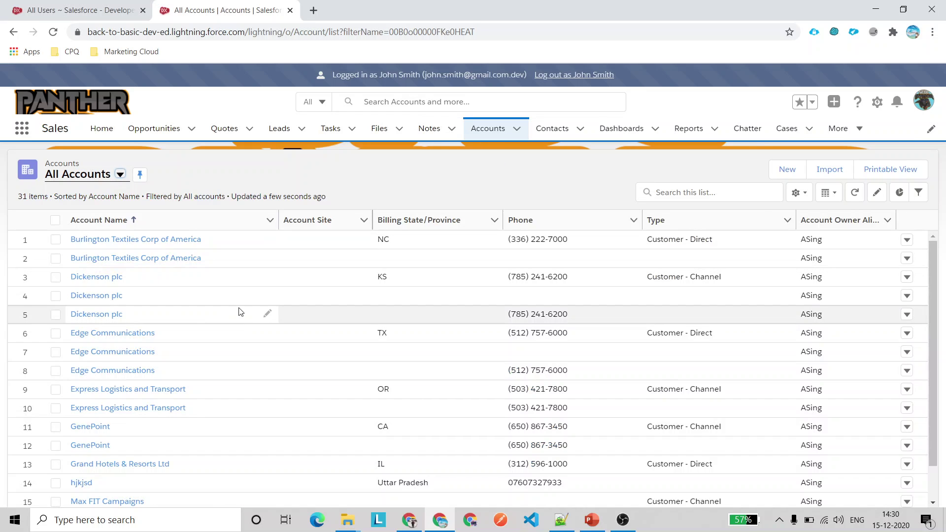
pyautogui.scroll(-6, 358, 280)
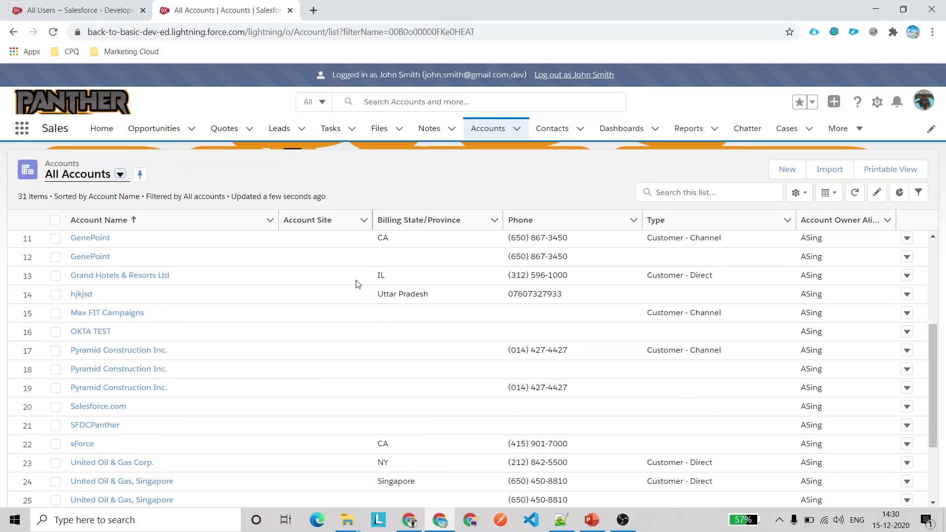
pyautogui.scroll(6, 389, 344)
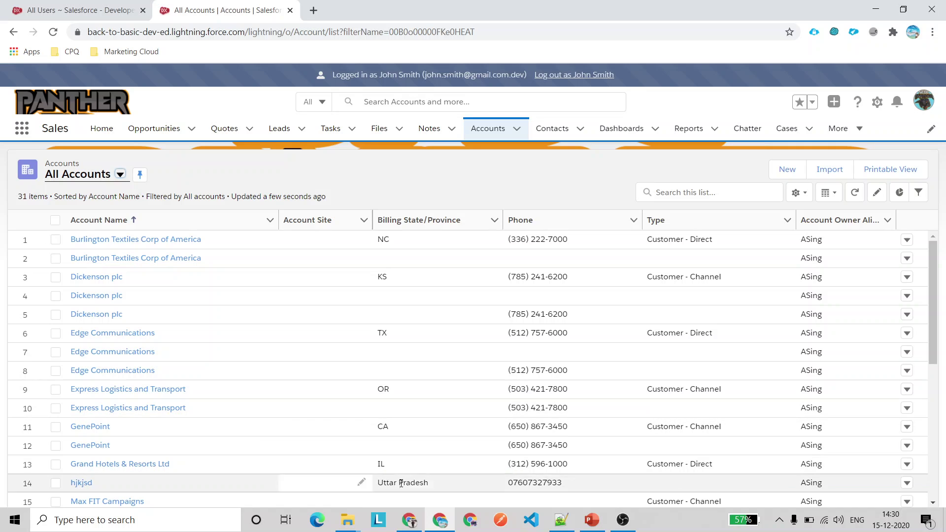
# Return to the account owner's Chrome window and open the Burlington Textiles Corp of America account
pyautogui.click(409, 520)
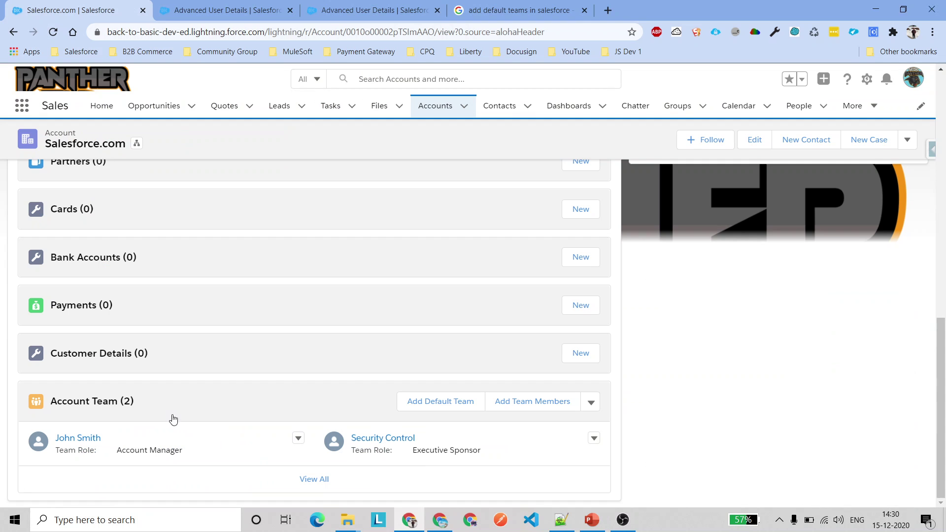
pyautogui.scroll(15, 279, 417)
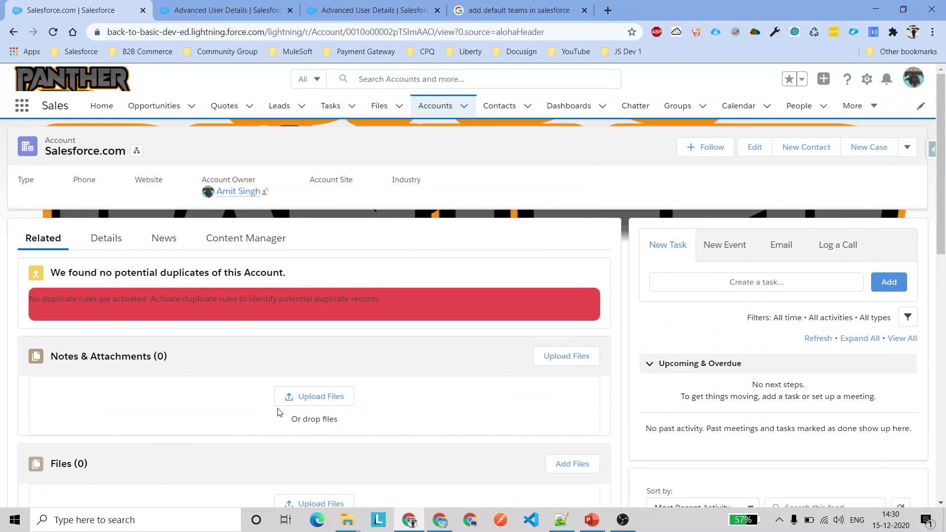
pyautogui.click(435, 109)
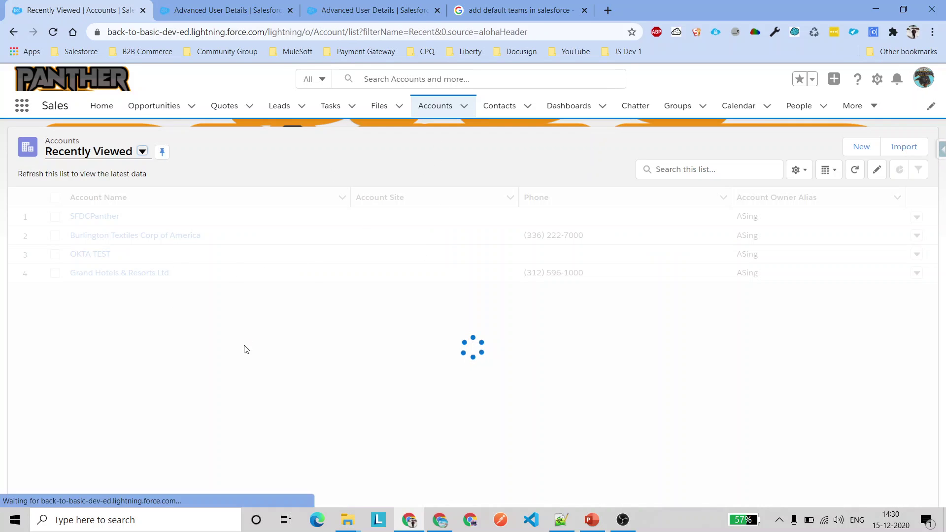
pyautogui.click(141, 255)
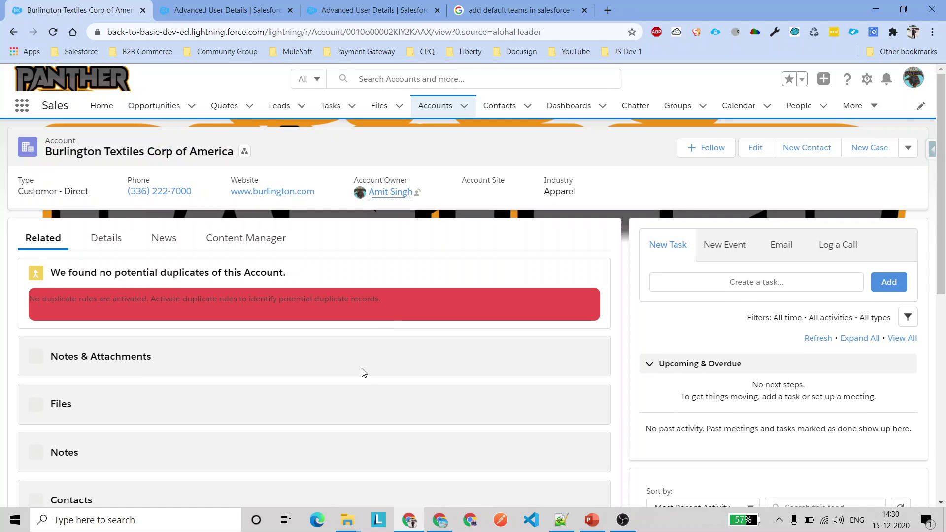
# Examine the Account Team members and their roles on the Burlington Textiles Corp of America account
pyautogui.scroll(-5, 363, 372)
pyautogui.scroll(-4, 358, 356)
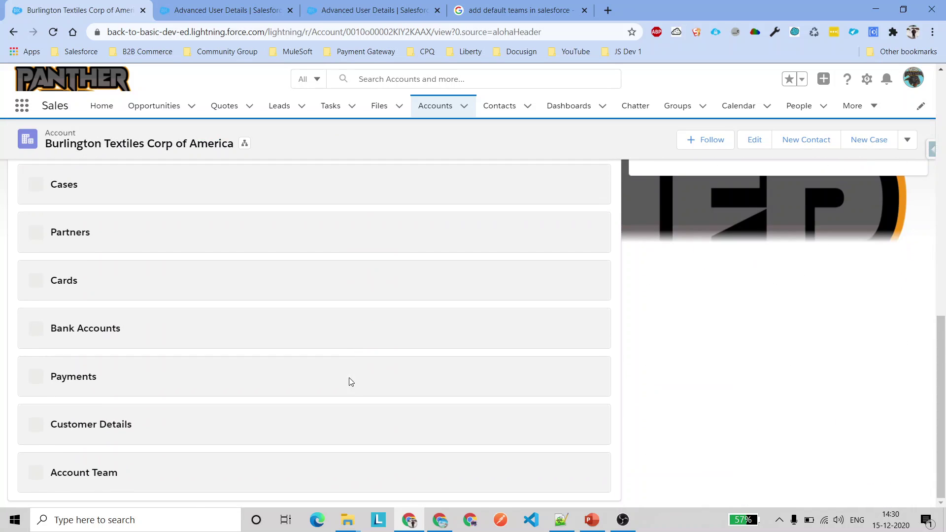
pyautogui.scroll(-1, 310, 408)
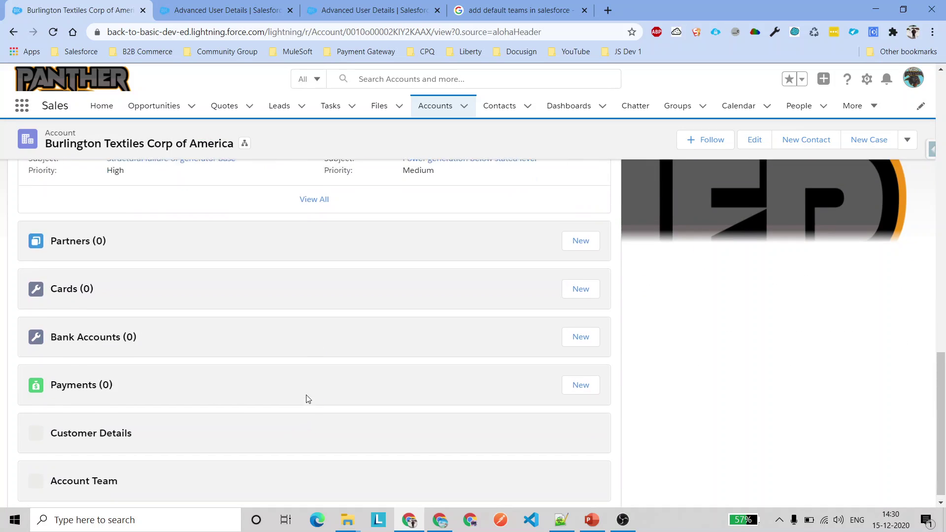
pyautogui.scroll(-2, 191, 463)
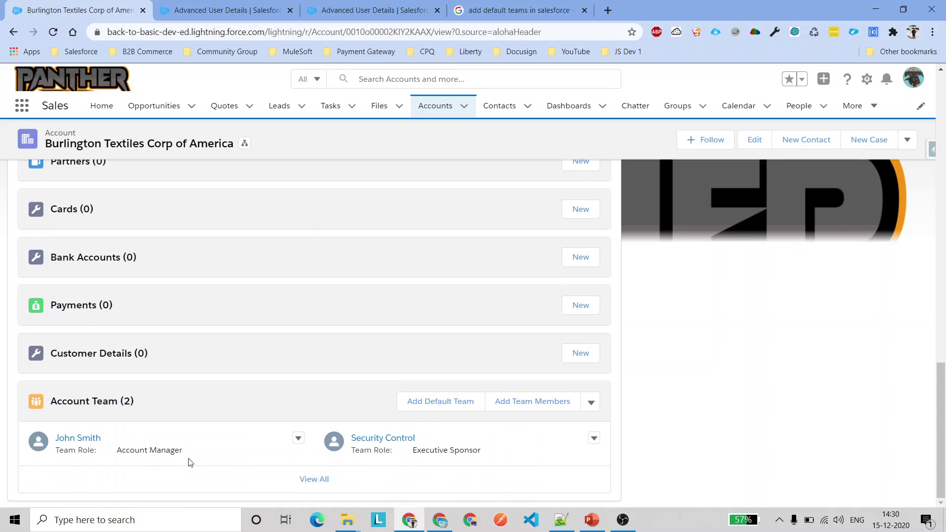
pyautogui.moveTo(419, 453); pyautogui.dragTo(61, 437)
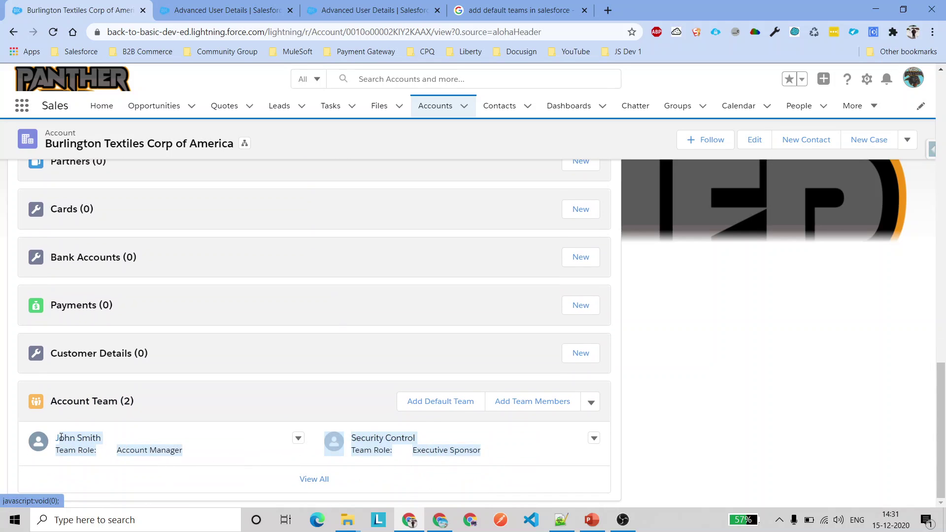
pyautogui.click(211, 437)
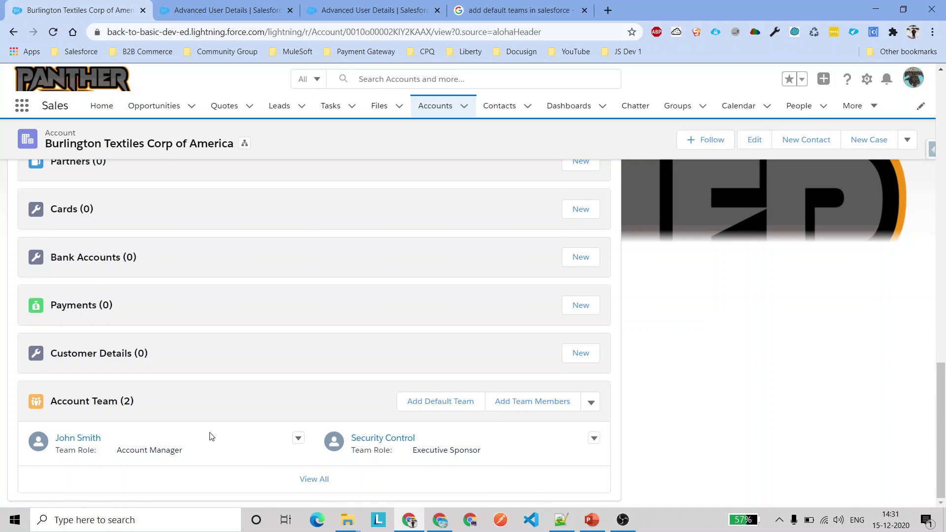
# Switch to the team member's Chrome window, open the first Burlington Textiles Corp of America account, and review its Opportunities, Cases and Account Team related lists
pyautogui.click(440, 520)
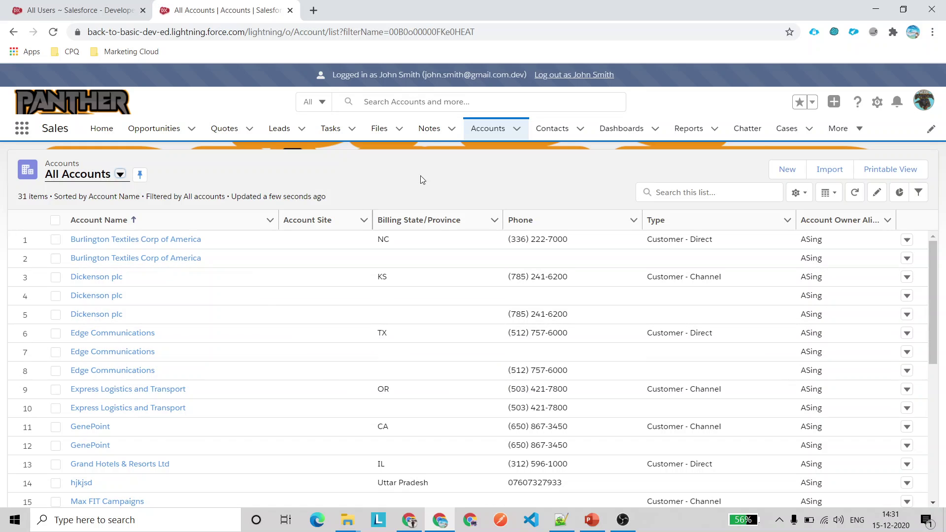
pyautogui.click(153, 239)
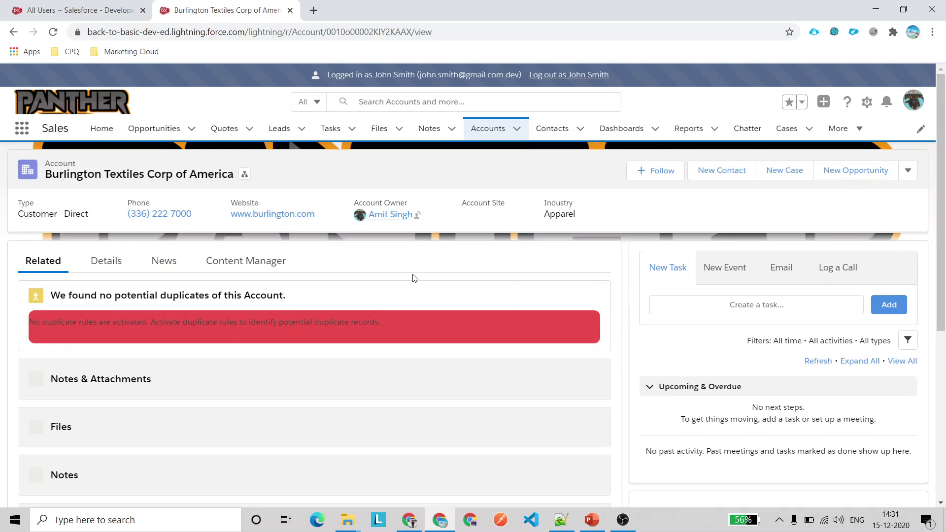
pyautogui.scroll(-1, 401, 299)
pyautogui.scroll(-7, 243, 321)
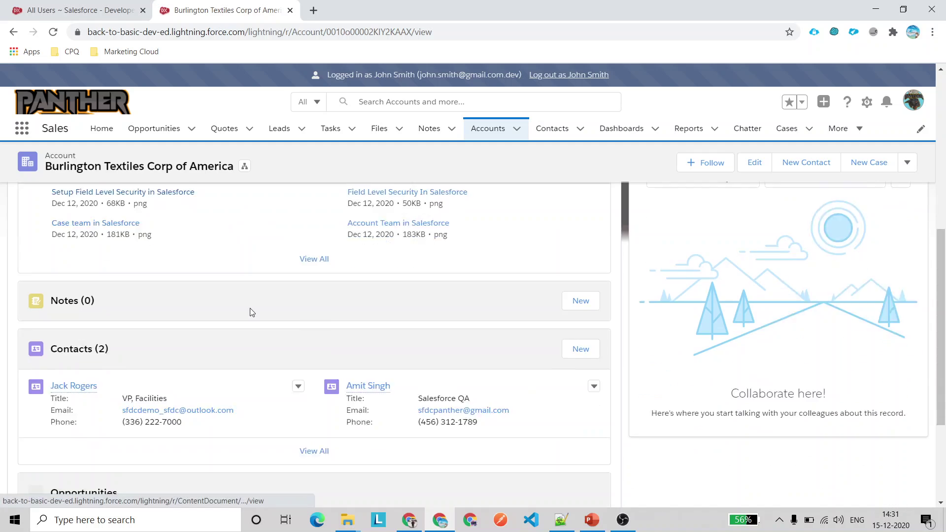
pyautogui.scroll(5, 306, 264)
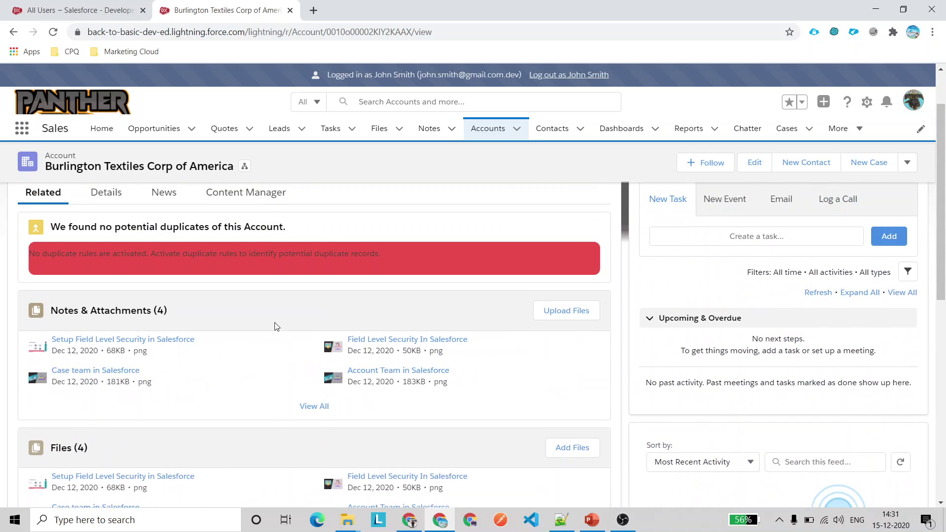
pyautogui.scroll(-5, 221, 389)
pyautogui.scroll(-5, 274, 348)
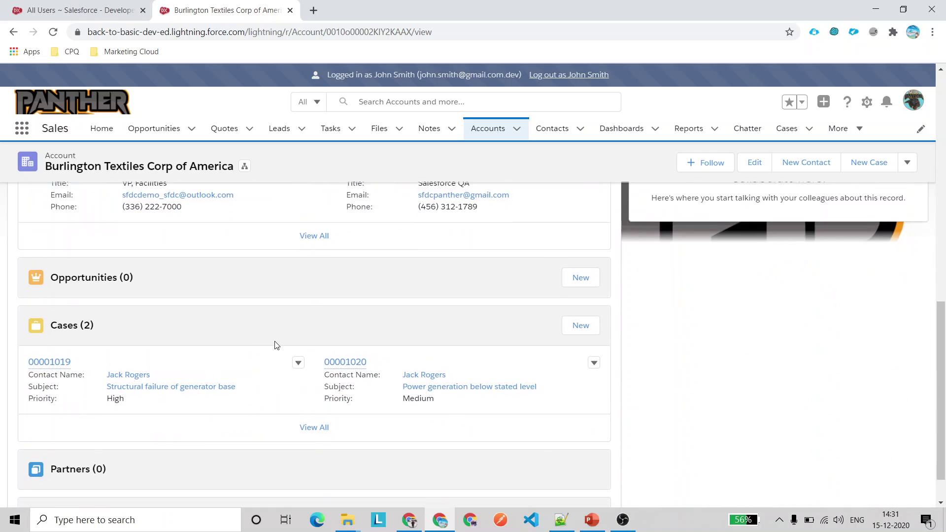
pyautogui.moveTo(159, 239); pyautogui.dragTo(56, 241)
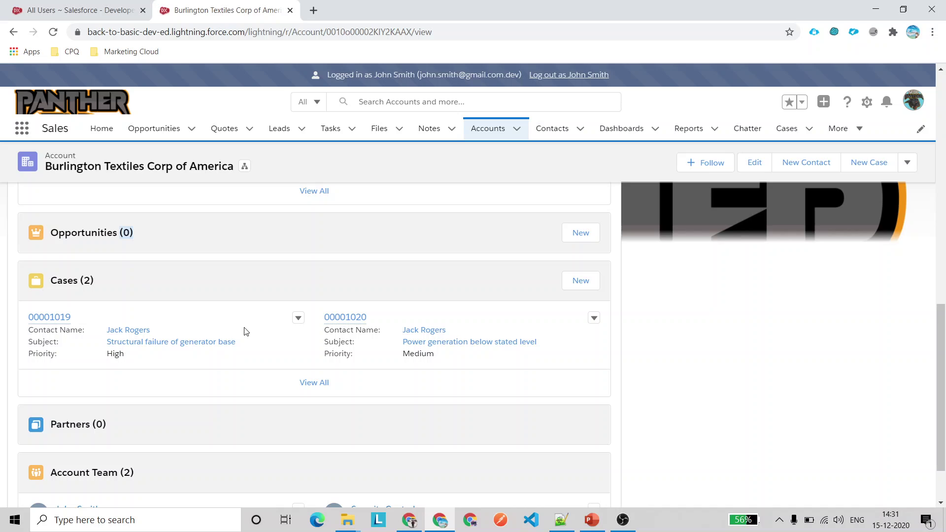
pyautogui.scroll(-1, 212, 414)
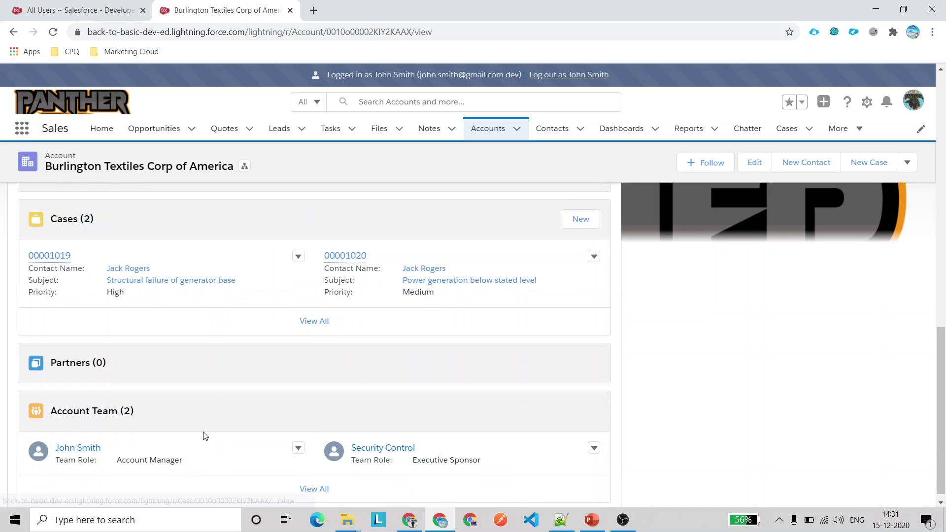
# Return to the account owner's Chrome window and check the Opportunities related list on the Burlington Textiles account
pyautogui.click(409, 520)
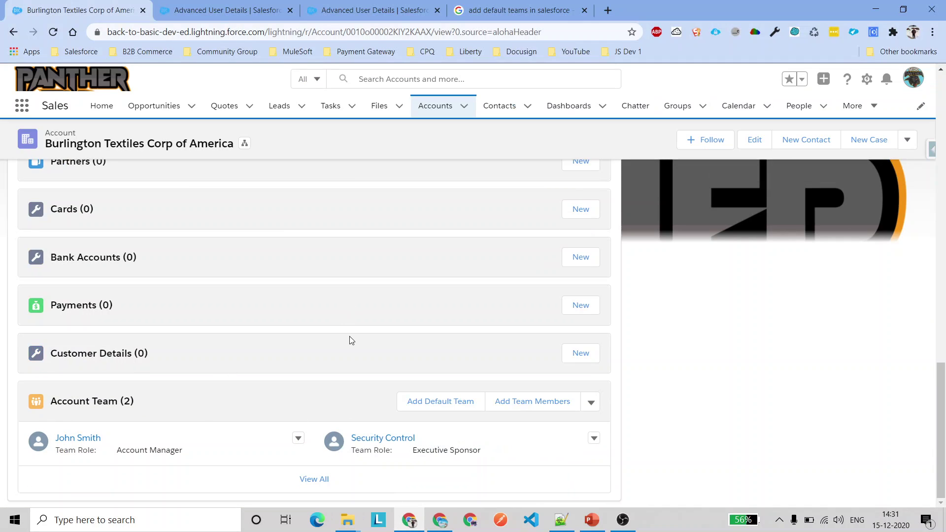
pyautogui.scroll(9, 351, 390)
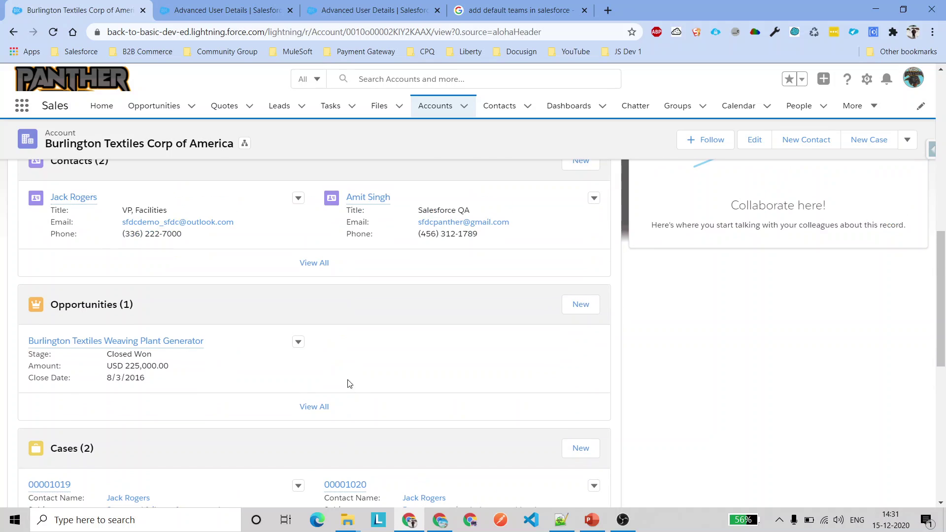
pyautogui.moveTo(229, 354); pyautogui.dragTo(17, 344)
pyautogui.click(168, 154)
# Copy the account's record ID from the owner's page address and load that record in the team member's Chrome window
pyautogui.doubleClick(384, 32)
pyautogui.hotkey('ctrl', 'c')
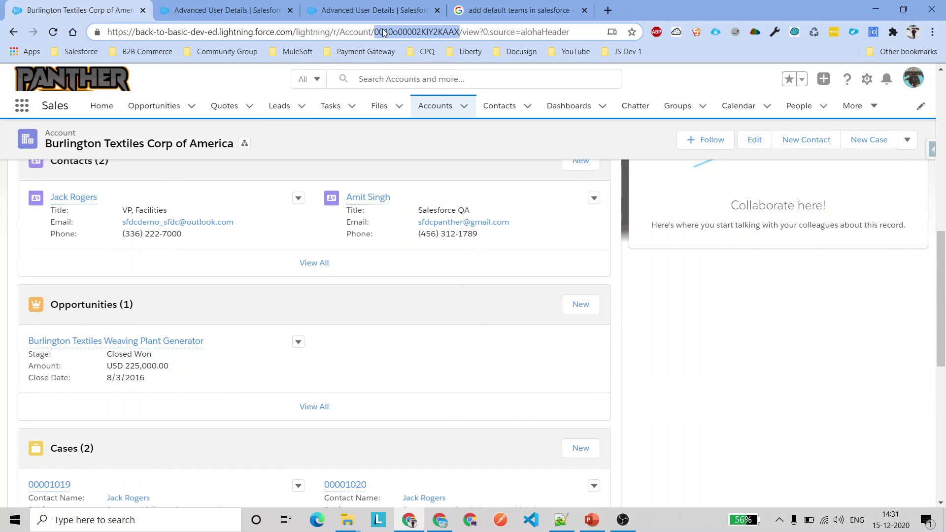
pyautogui.click(441, 520)
pyautogui.click(362, 32)
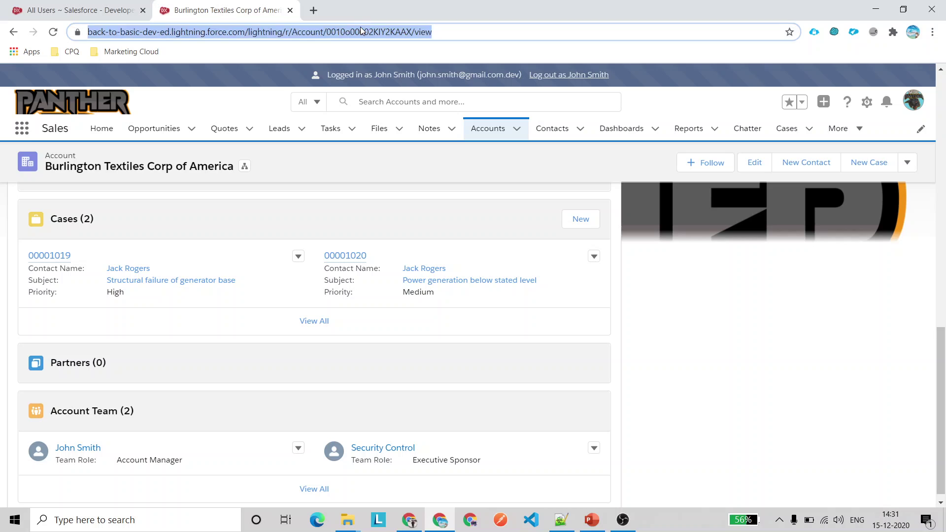
pyautogui.doubleClick(363, 31)
pyautogui.hotkey('ctrl', 'v')
pyautogui.press('Return')
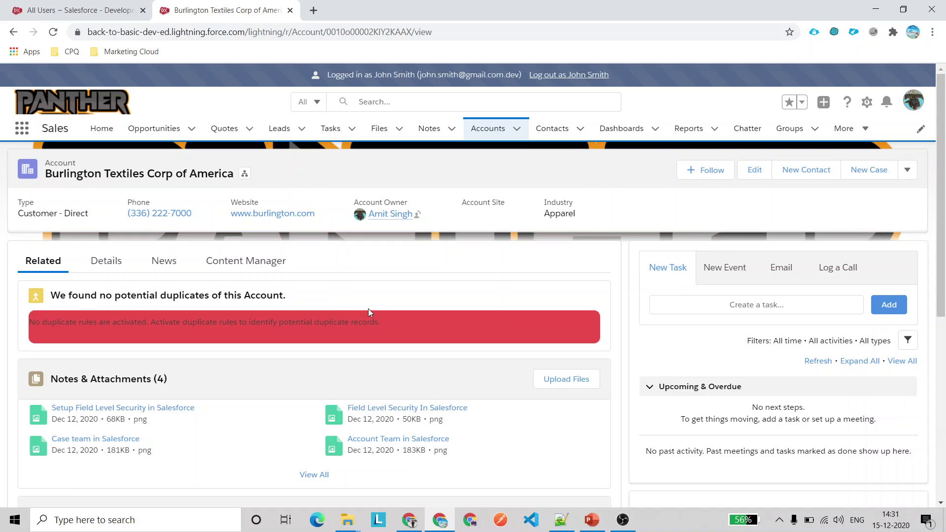
# Compare the Opportunities and Cases related lists as the team member sees them on the reloaded Burlington Textiles account
pyautogui.scroll(-5, 368, 309)
pyautogui.scroll(-4, 369, 313)
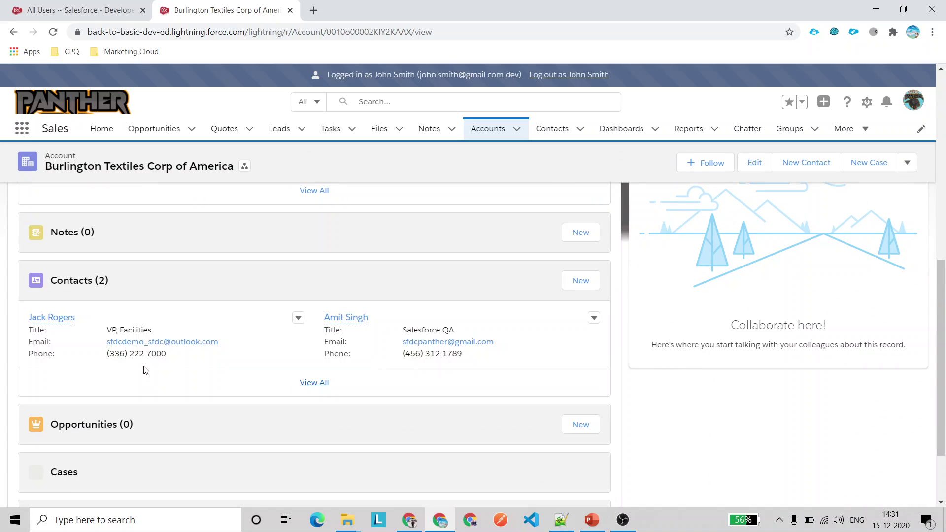
pyautogui.scroll(-4, 250, 425)
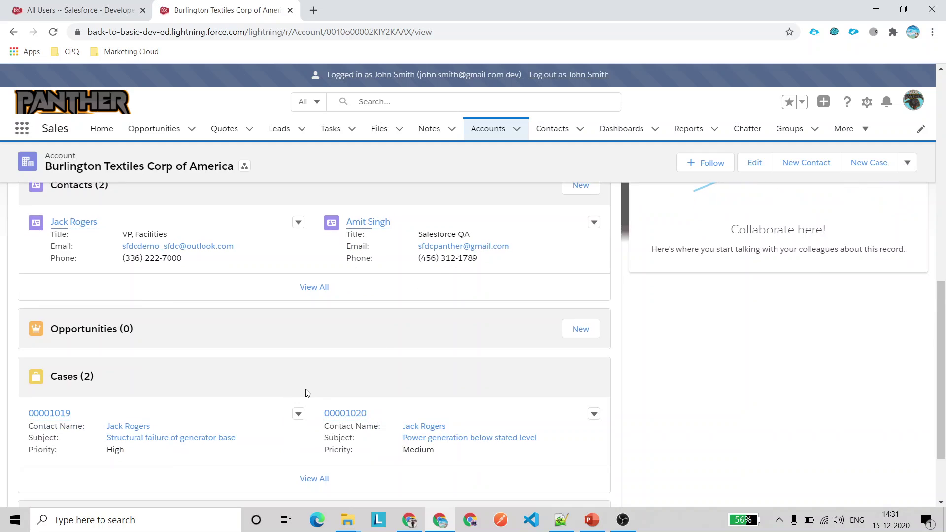
# In the owner's Chrome window, examine the account, opportunity and case access of the Account Manager member in the Default Account Team on Advanced User Details
pyautogui.click(409, 520)
pyautogui.click(375, 10)
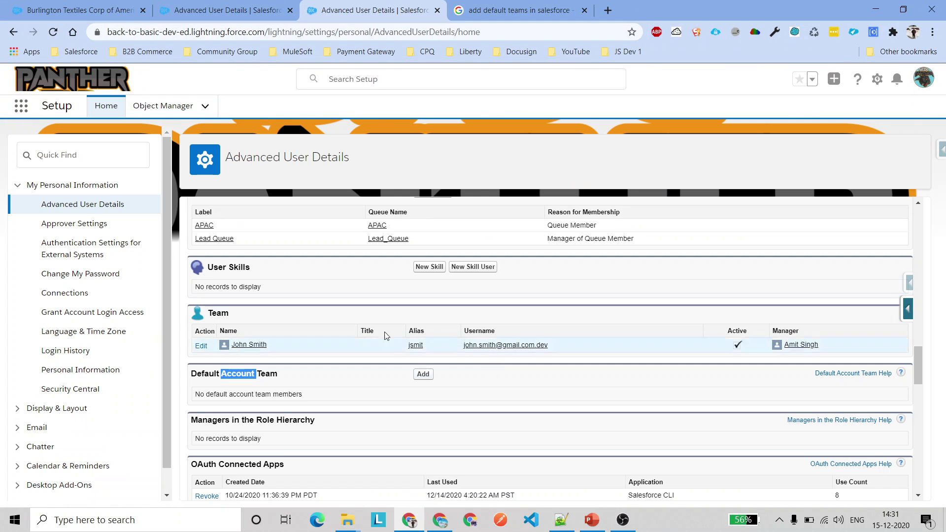
pyautogui.scroll(-2, 570, 330)
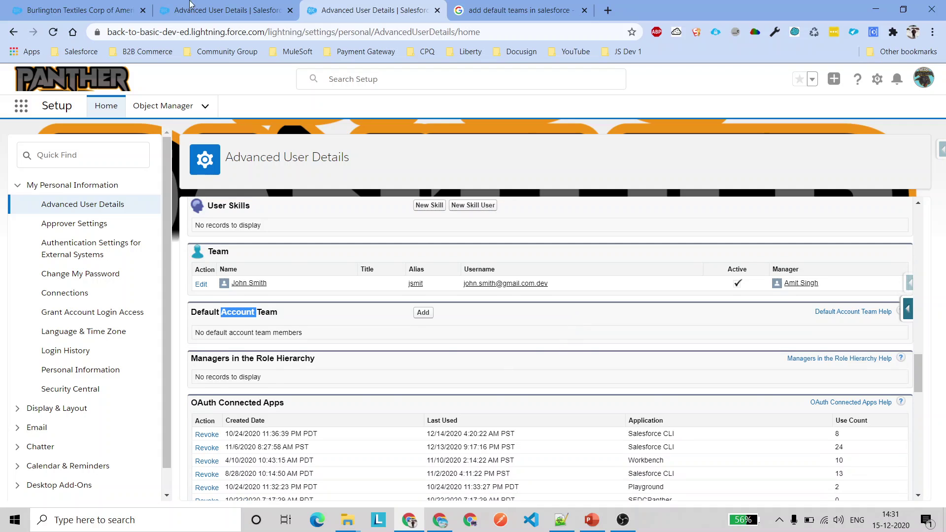
pyautogui.hotkey('ctrl', 'shift', 'Tab')
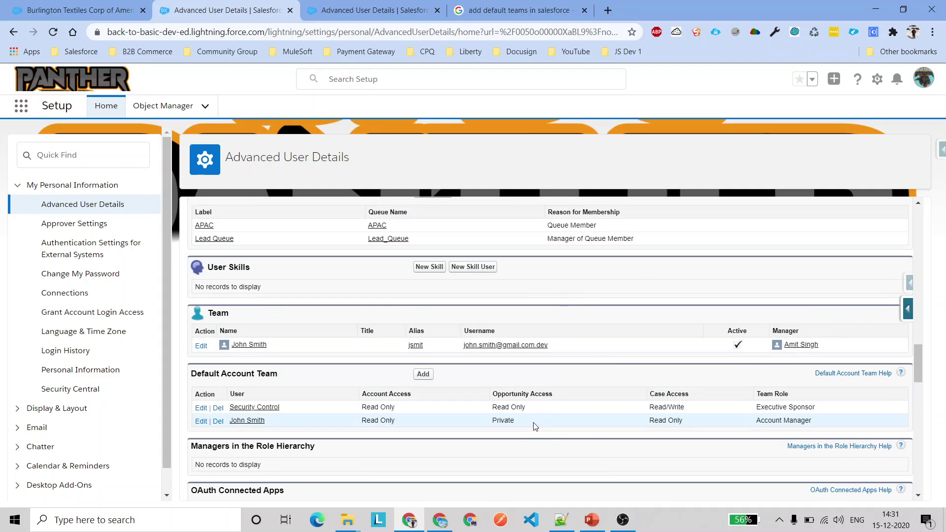
pyautogui.moveTo(536, 426); pyautogui.dragTo(492, 421)
pyautogui.moveTo(291, 422); pyautogui.dragTo(225, 422)
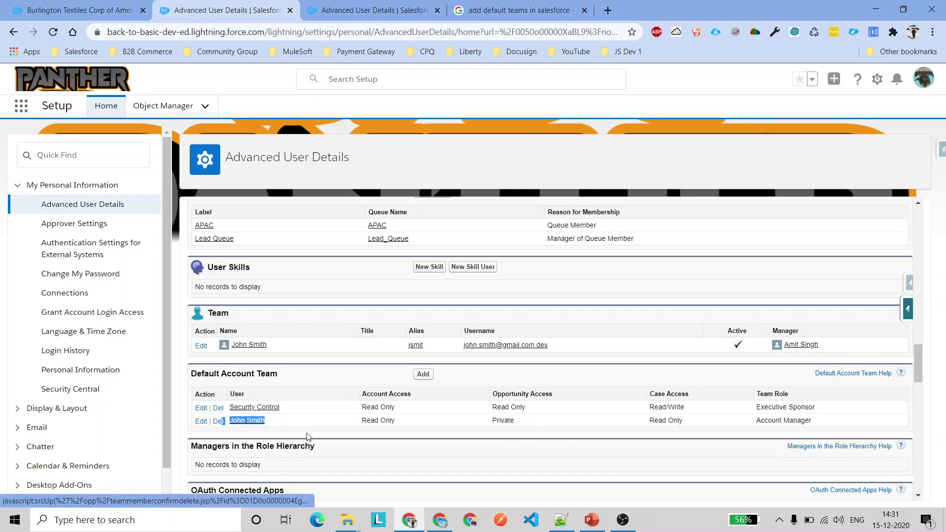
pyautogui.doubleClick(503, 421)
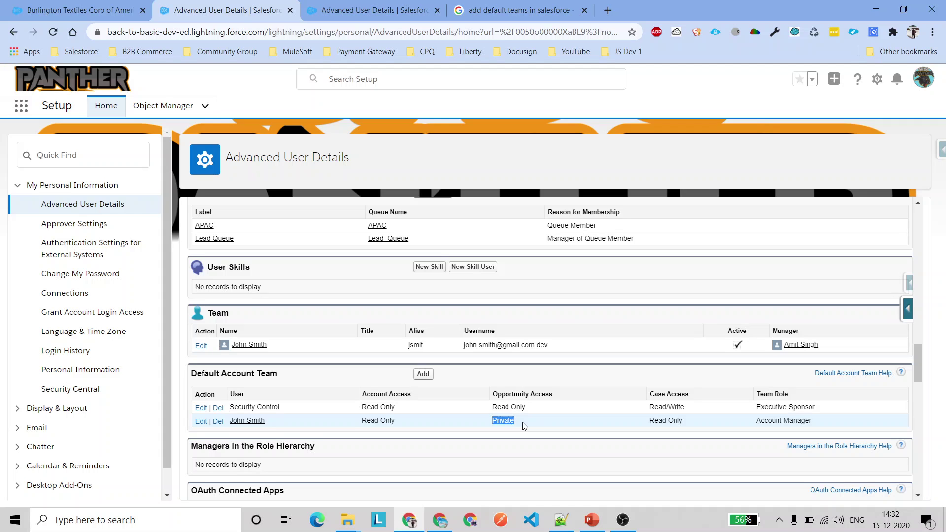
pyautogui.moveTo(643, 423); pyautogui.dragTo(747, 425)
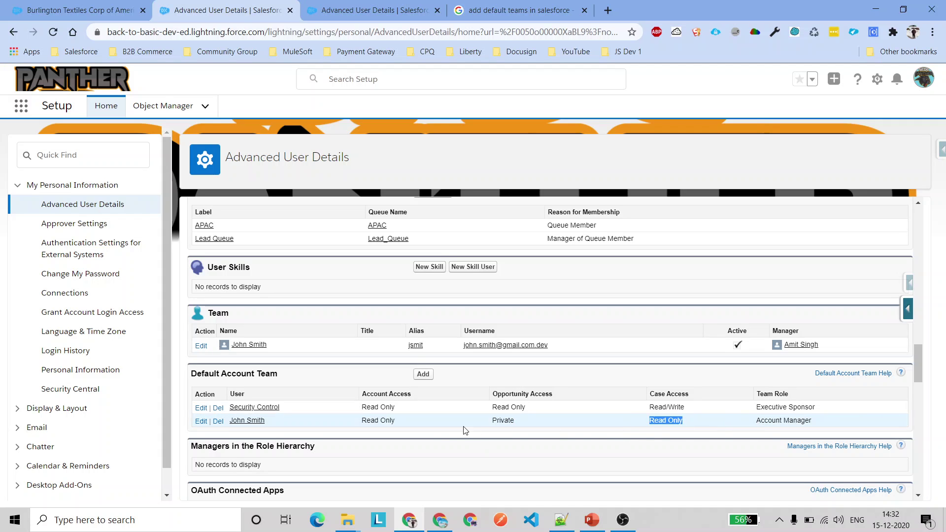
pyautogui.moveTo(395, 420); pyautogui.dragTo(368, 420)
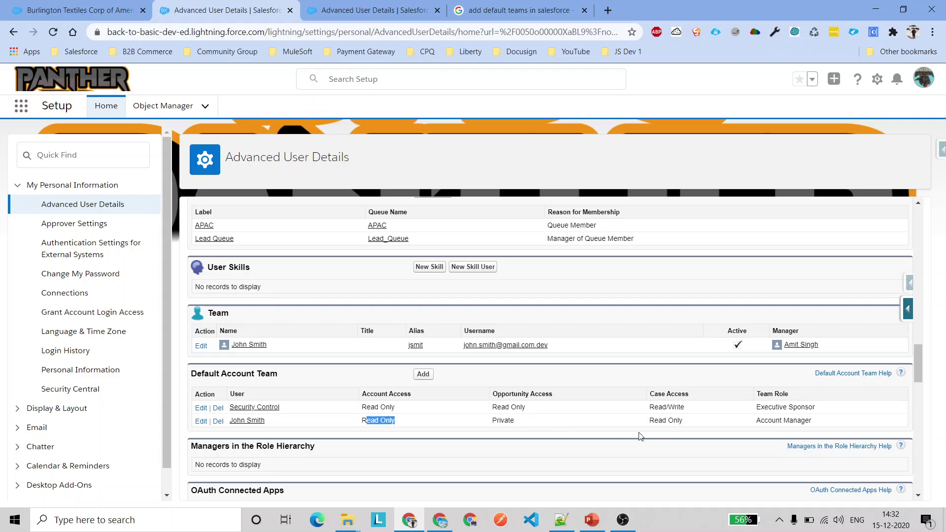
pyautogui.moveTo(266, 421); pyautogui.dragTo(236, 418)
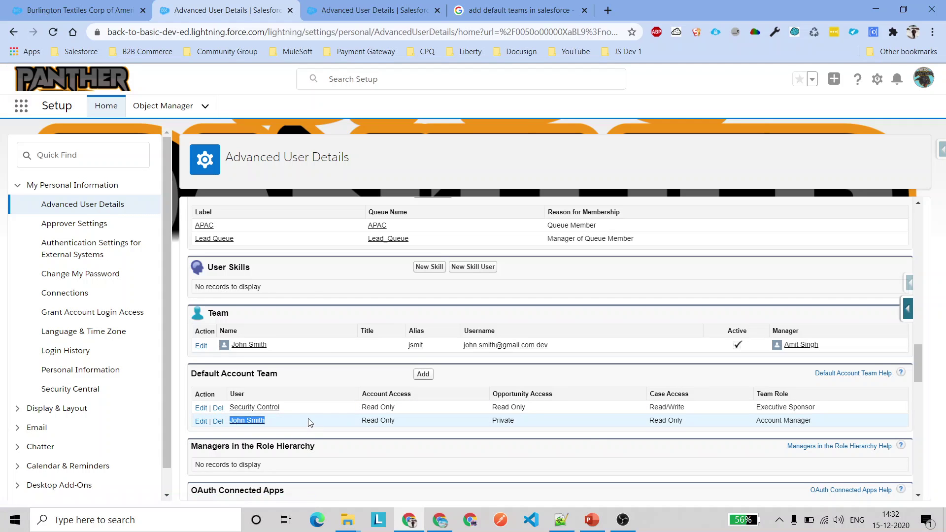
# Find the Account Team Member object in Object Manager by searching for "aCCOUNT" and open its Fields & Relationships
pyautogui.scroll(15, 311, 422)
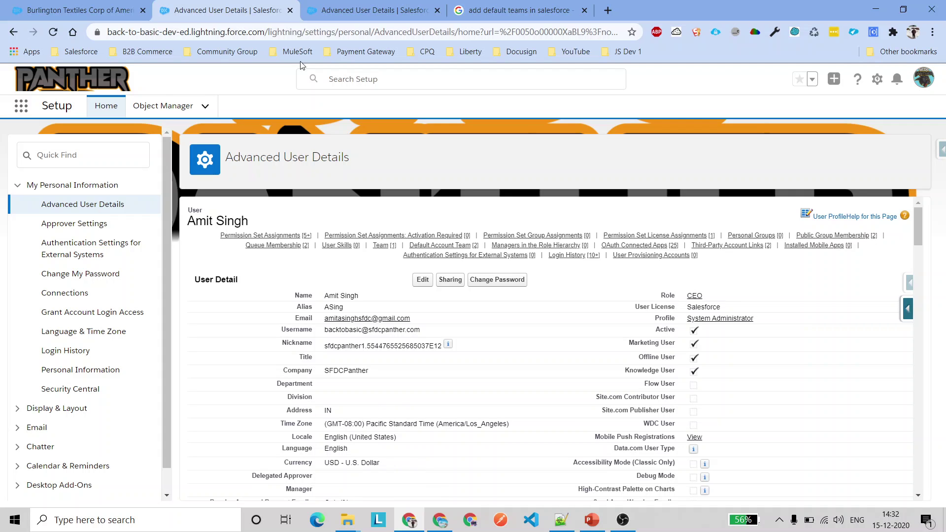
pyautogui.click(353, 9)
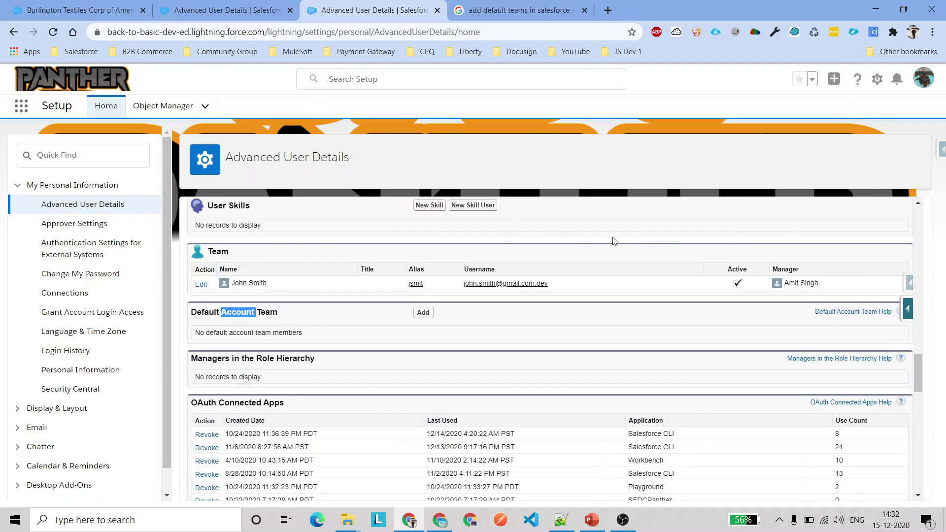
pyautogui.click(163, 105)
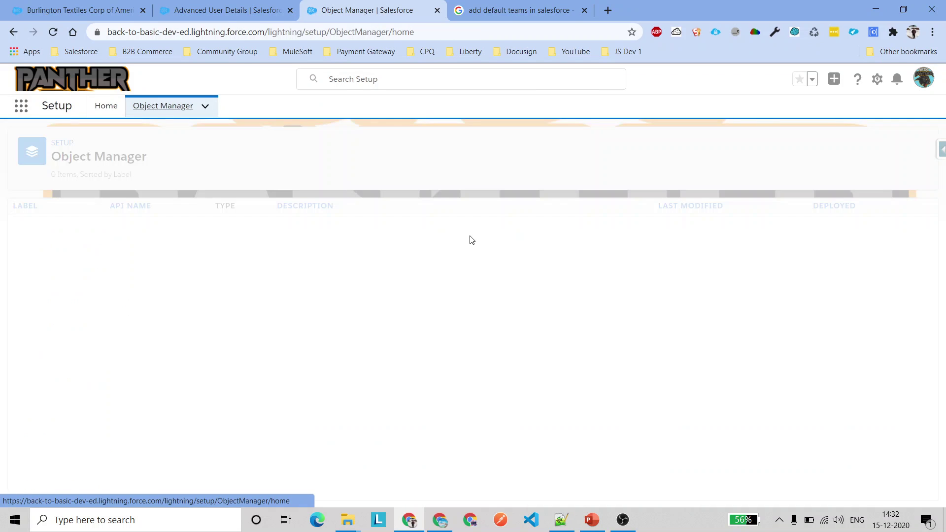
pyautogui.click(703, 143)
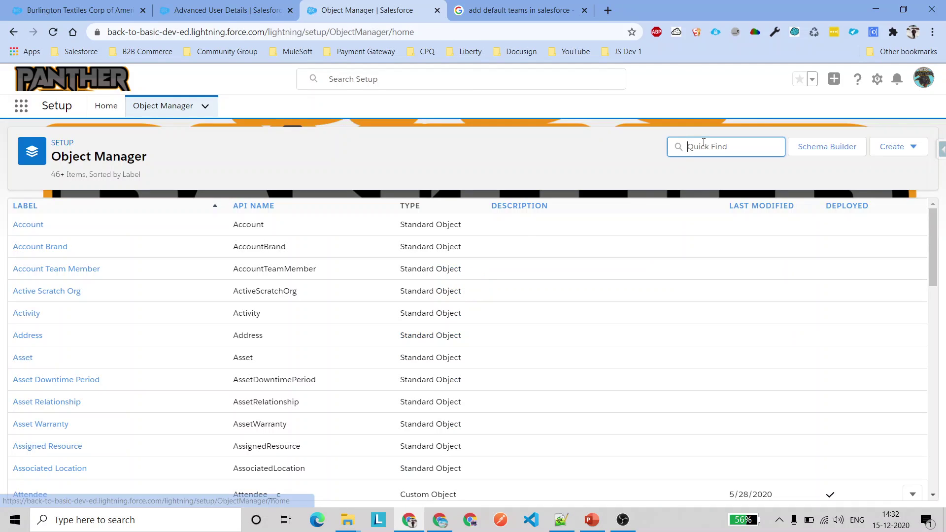
pyautogui.write('aCCOUNT')
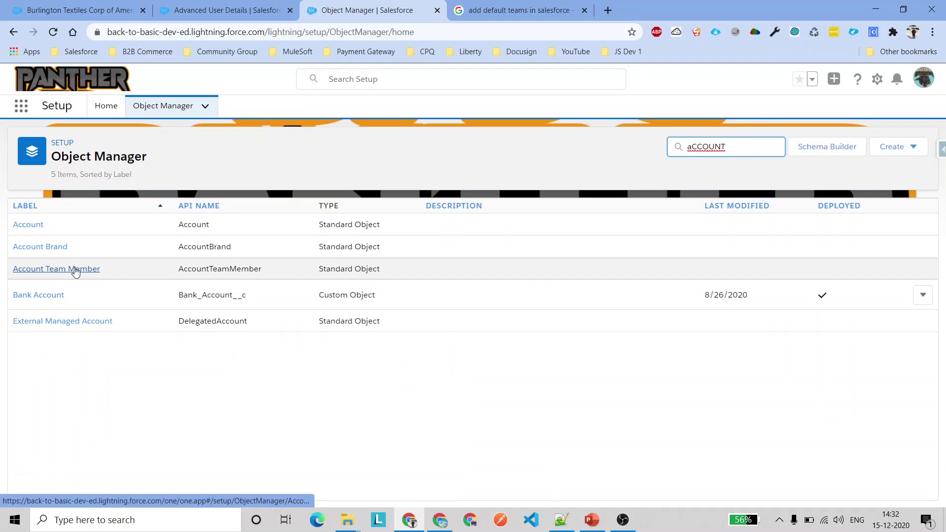
pyautogui.click(74, 270)
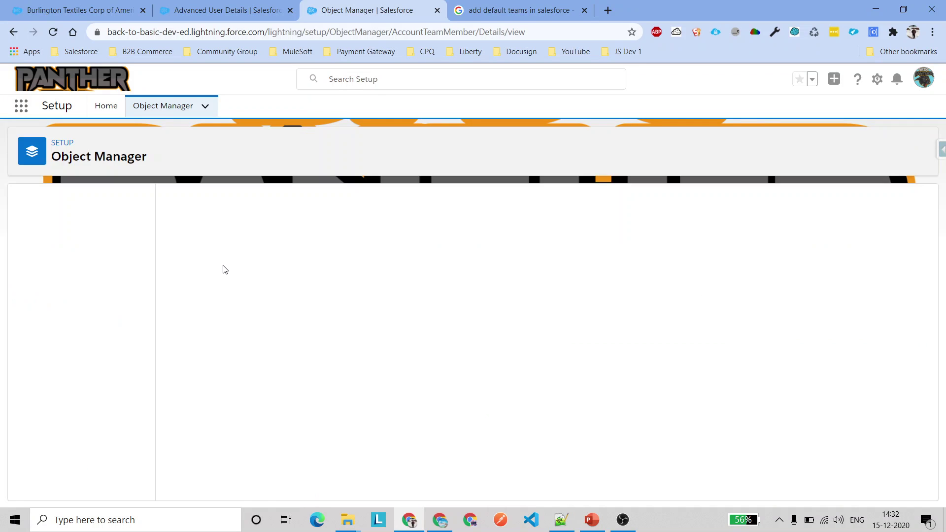
pyautogui.click(53, 232)
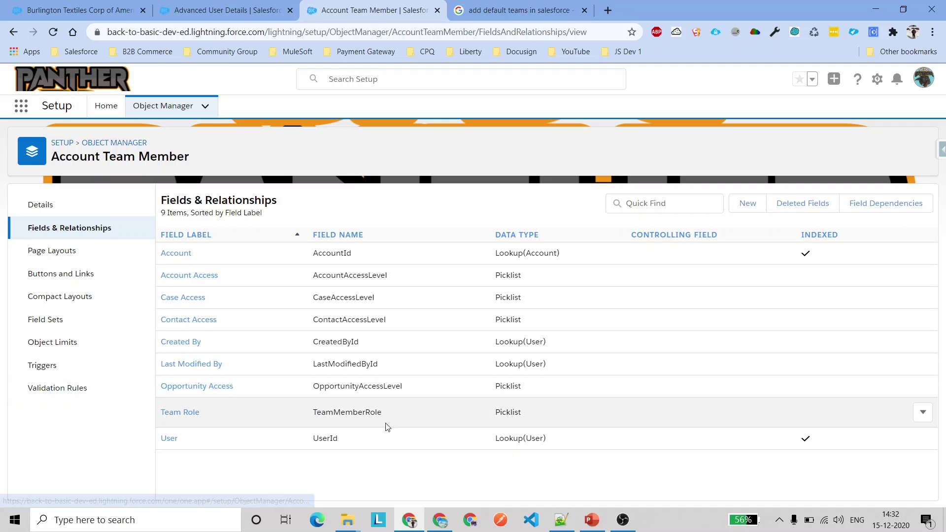
# Look over the field names and data types of Account Team Member, and return to the owner's Advanced User Details page
pyautogui.moveTo(561, 441); pyautogui.dragTo(322, 306)
pyautogui.click(375, 222)
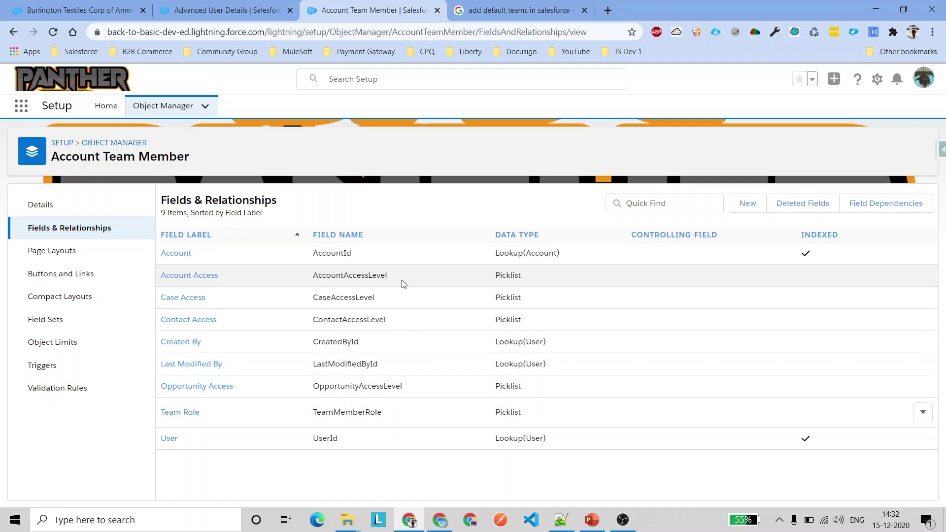
pyautogui.click(224, 10)
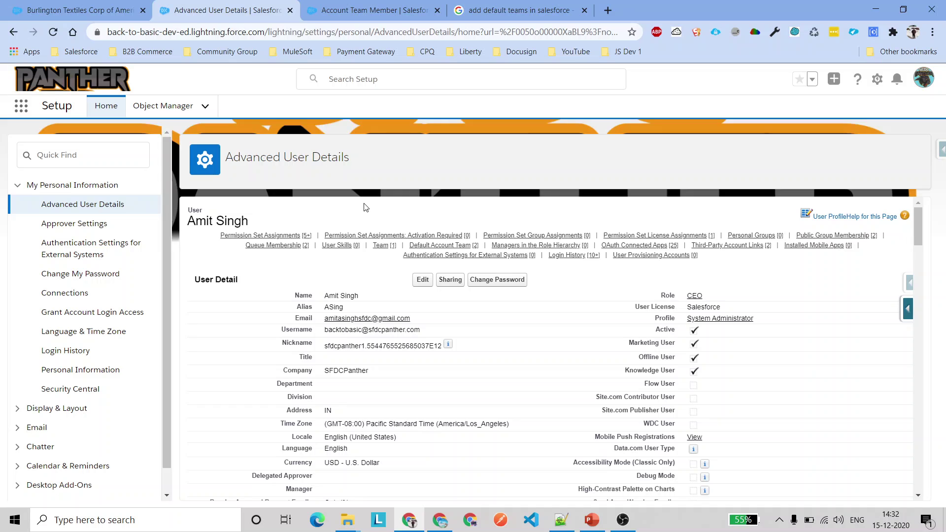